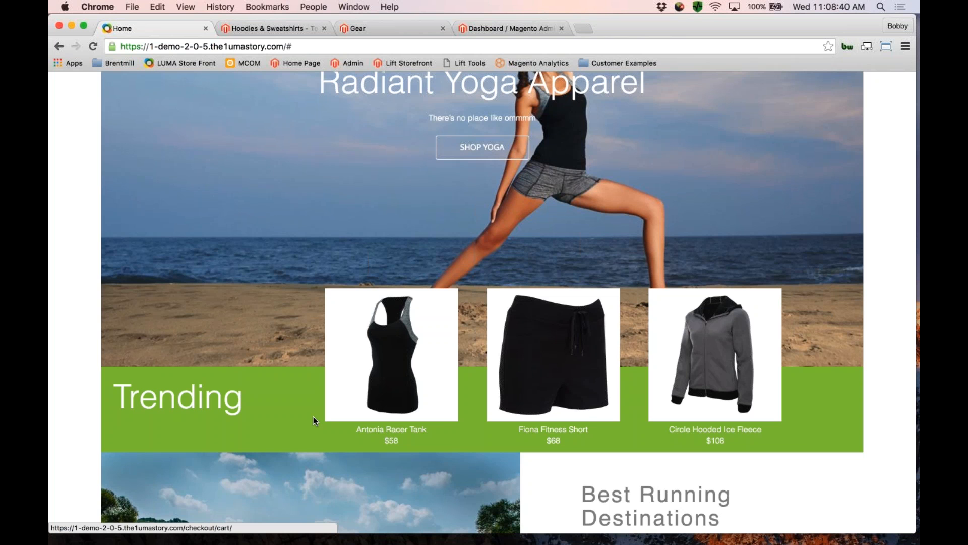
- Look through the Luma home page and open the women's Tops category
scroll(313, 416, down, 10)
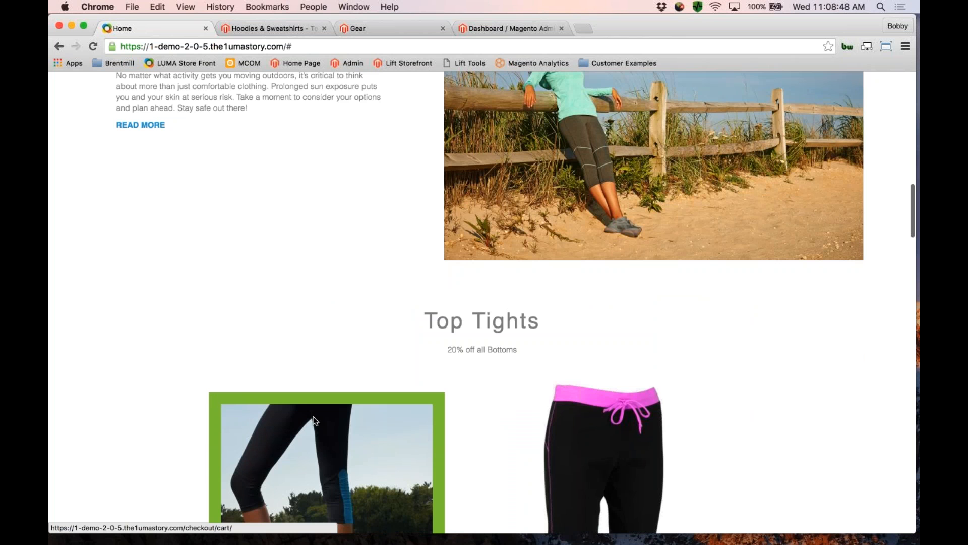
scroll(313, 416, down, 10)
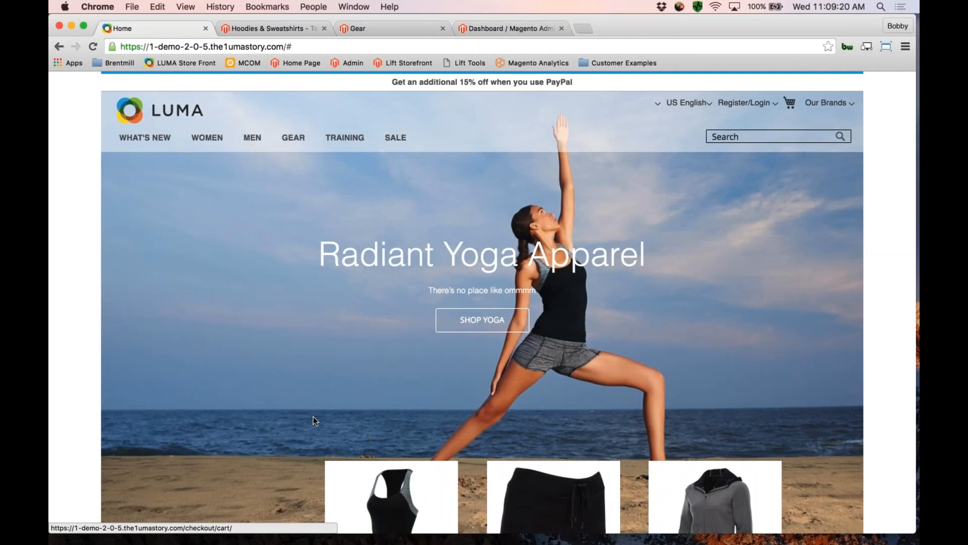
click(210, 190)
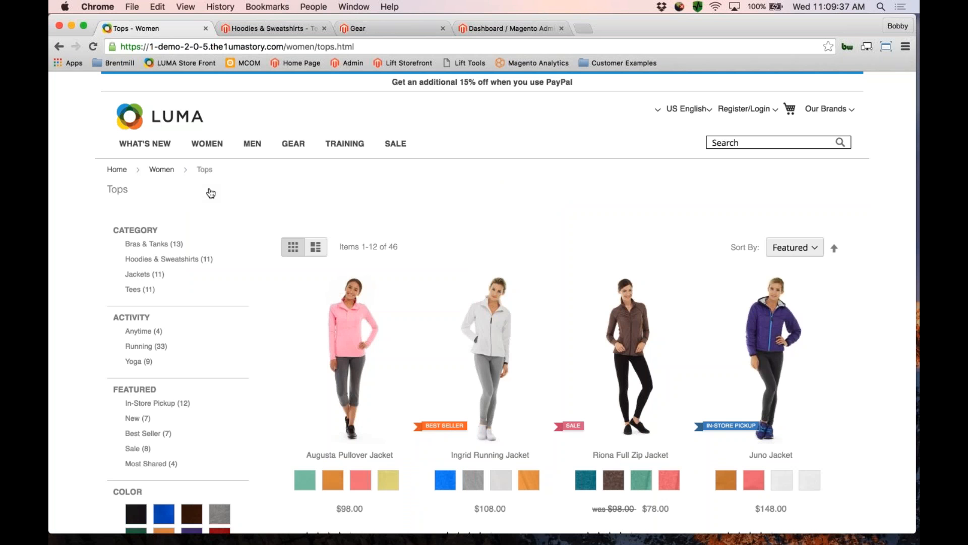
- Filter the women's tops by color Green, category Hoodies & Sweatshirts and the In-Store Pickup feature
scroll(211, 194, down, 3)
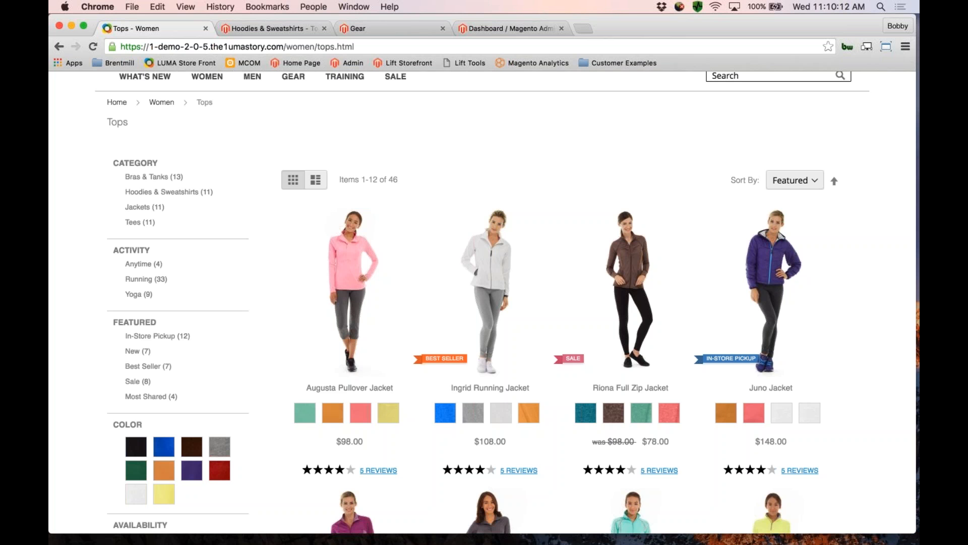
scroll(505, 302, down, 1)
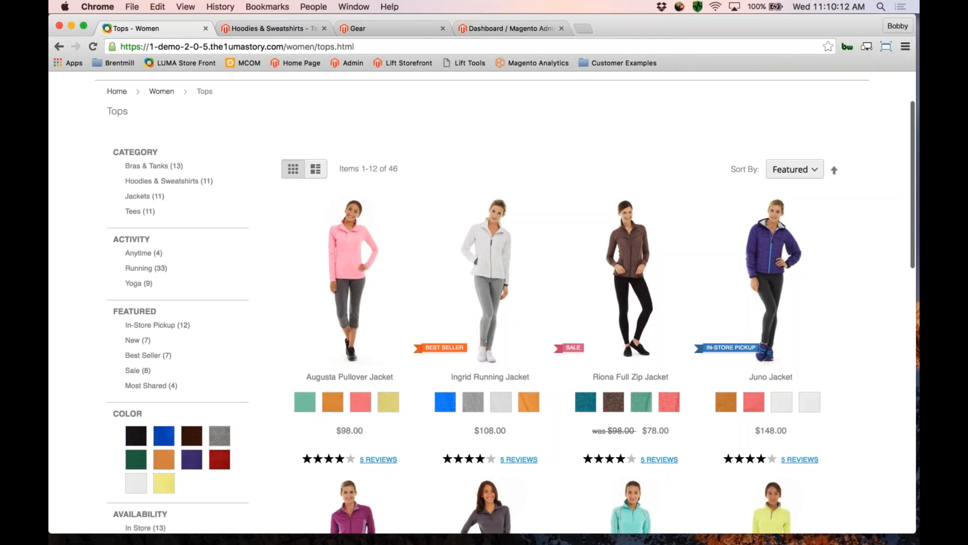
click(136, 459)
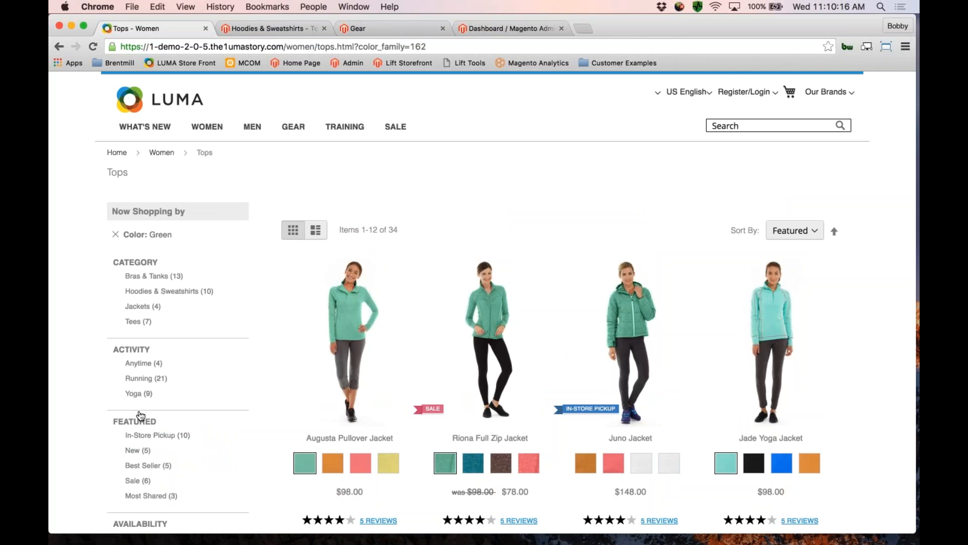
scroll(201, 411, down, 2)
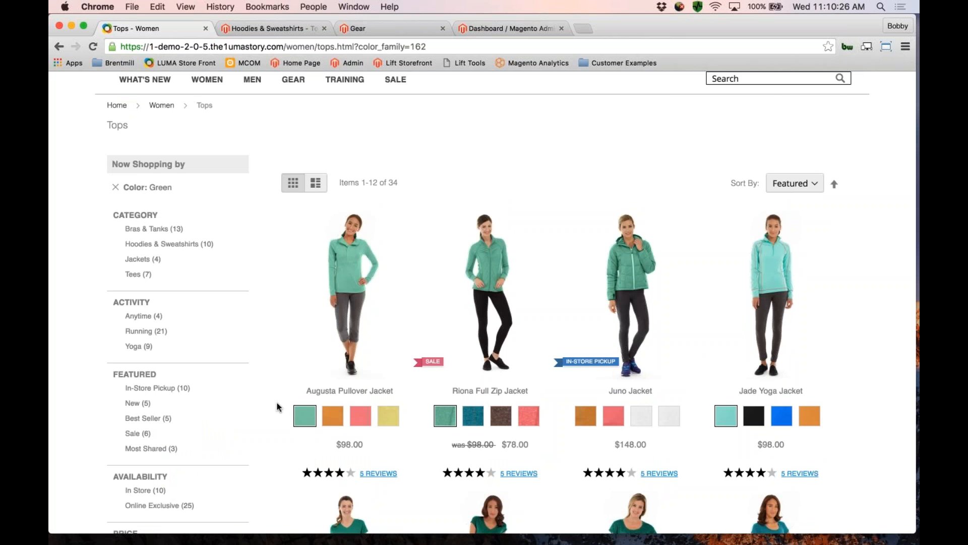
click(169, 244)
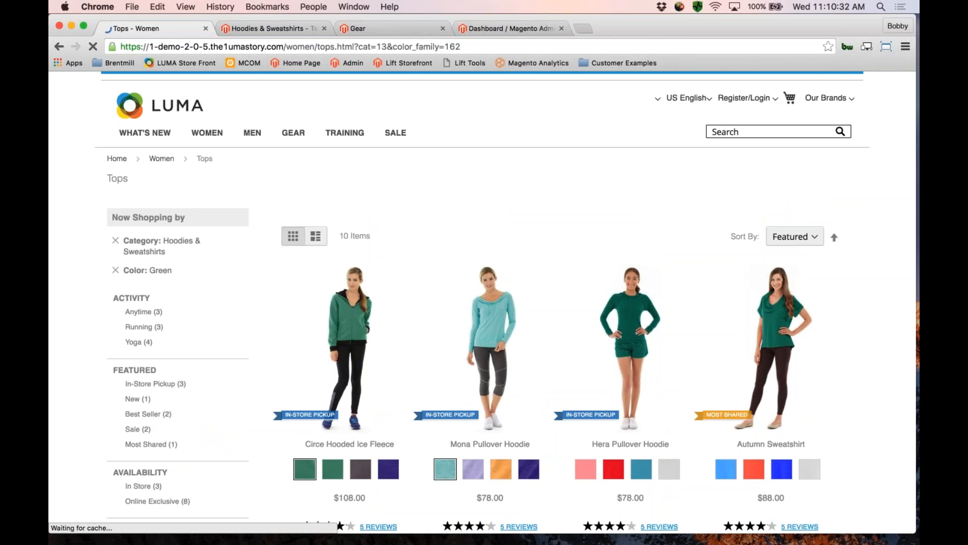
click(156, 383)
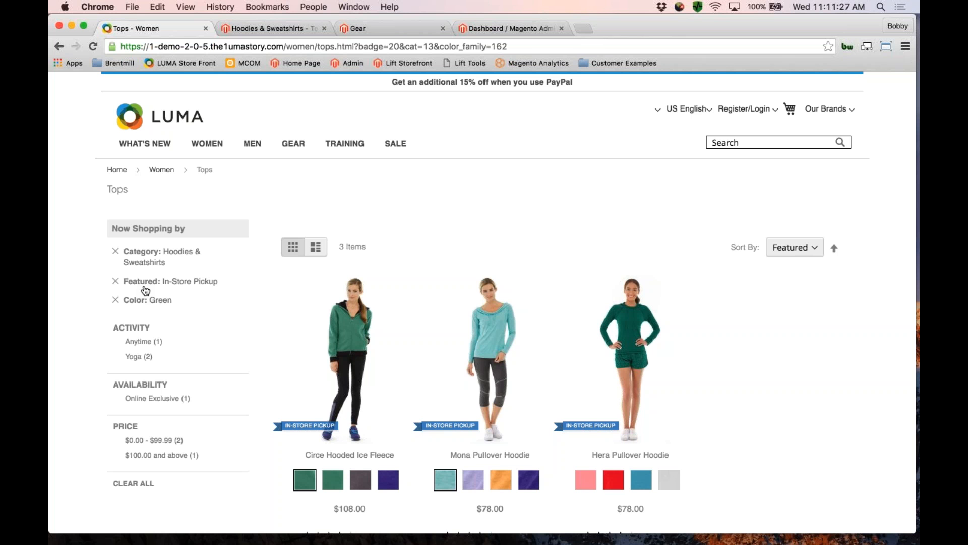
- Open the Mona Pullover Hoodie product page and view its video and gallery images
click(490, 356)
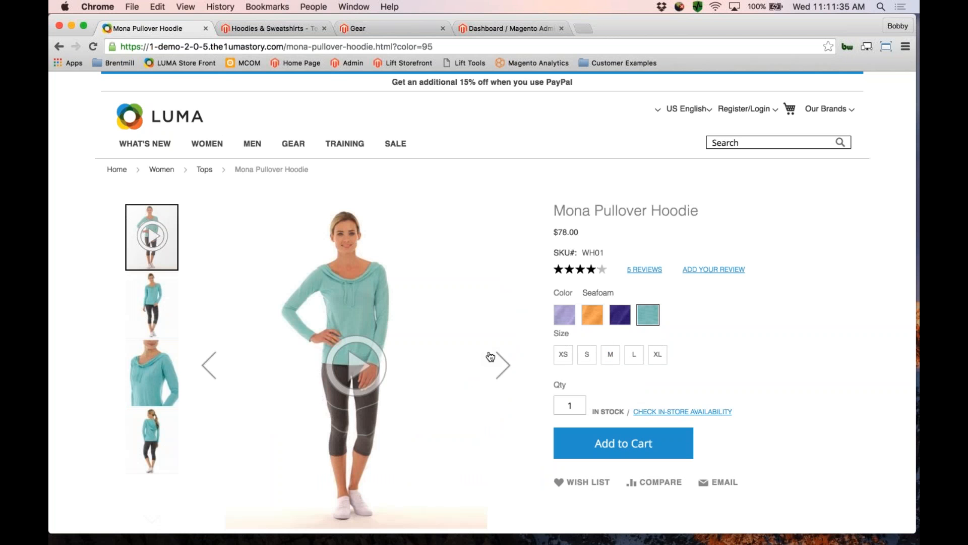
click(368, 366)
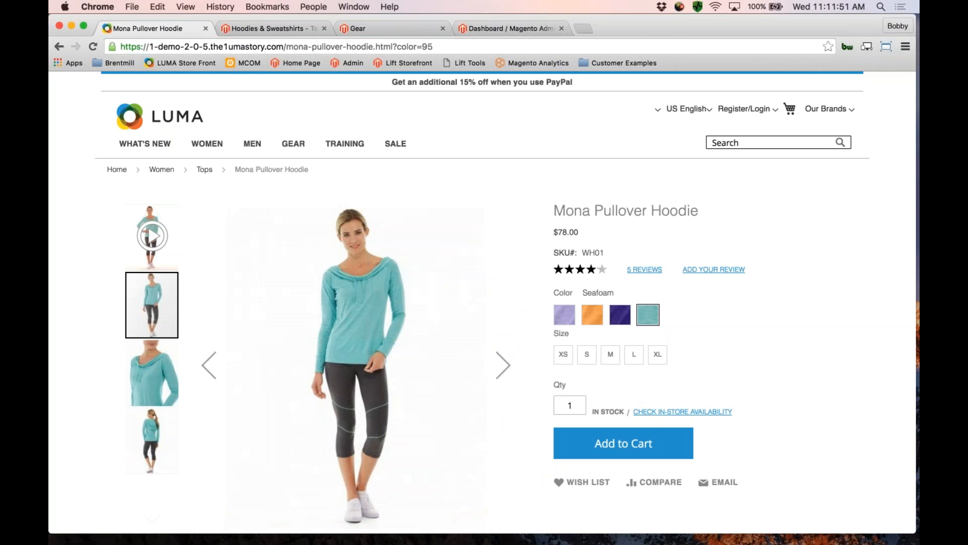
click(154, 243)
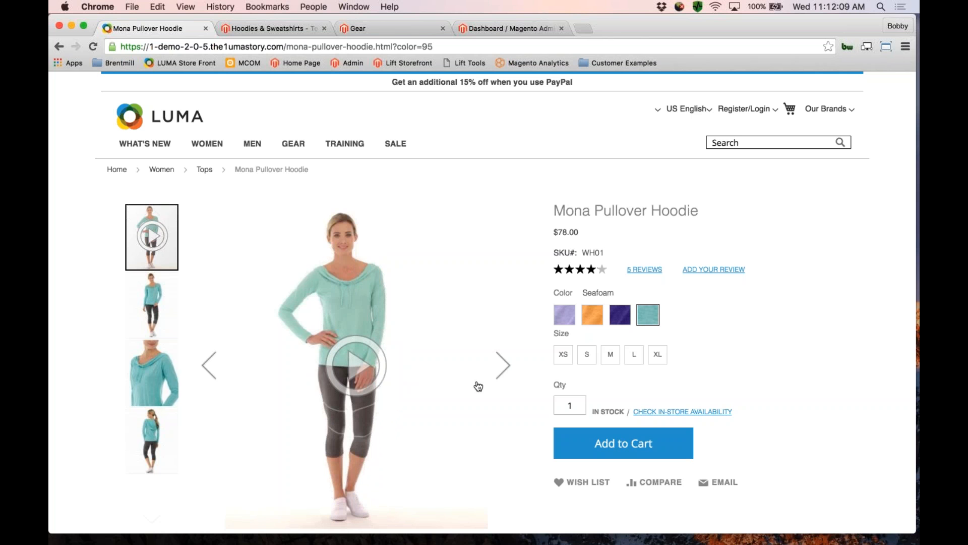
- Examine the recommended products and customer reviews further down the Mona Pullover Hoodie page
scroll(478, 386, down, 1)
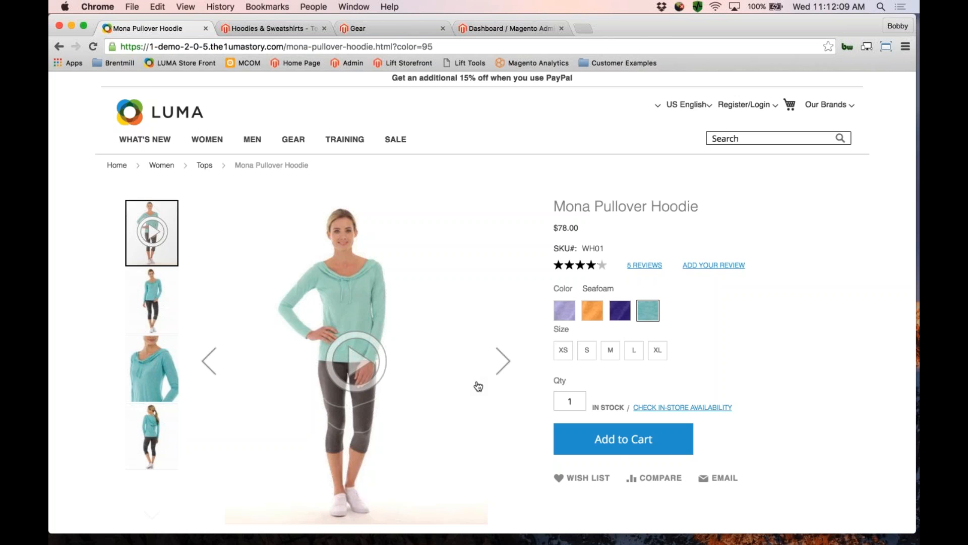
scroll(478, 386, down, 10)
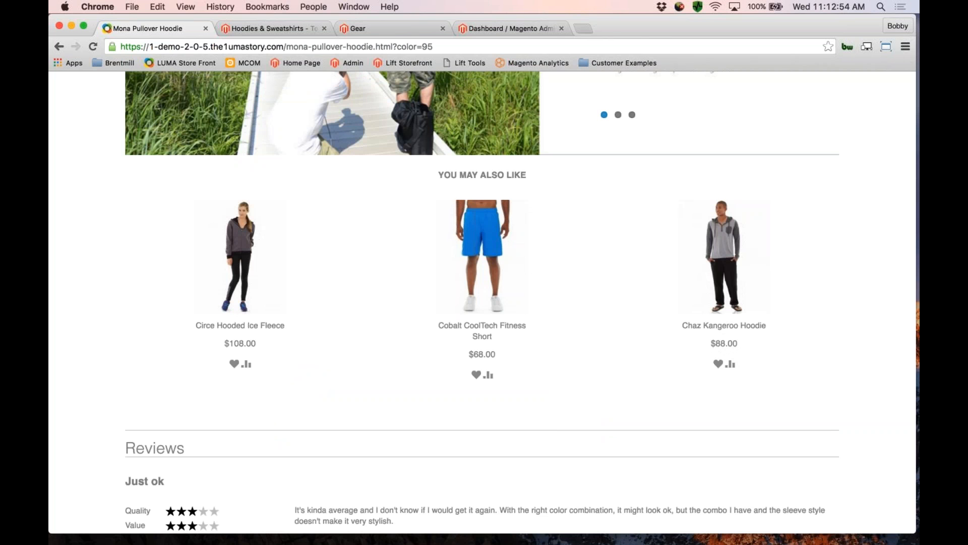
scroll(482, 303, down, 1)
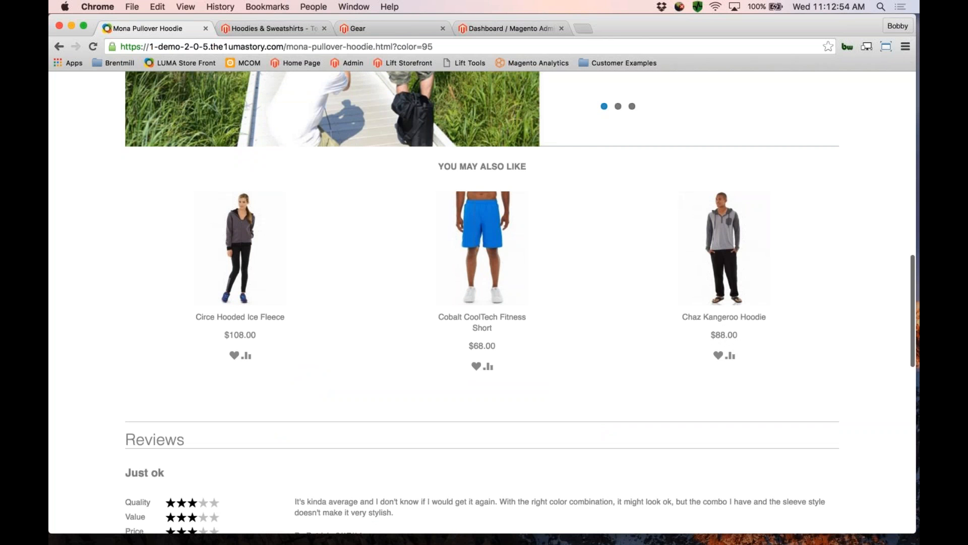
scroll(482, 302, down, 10)
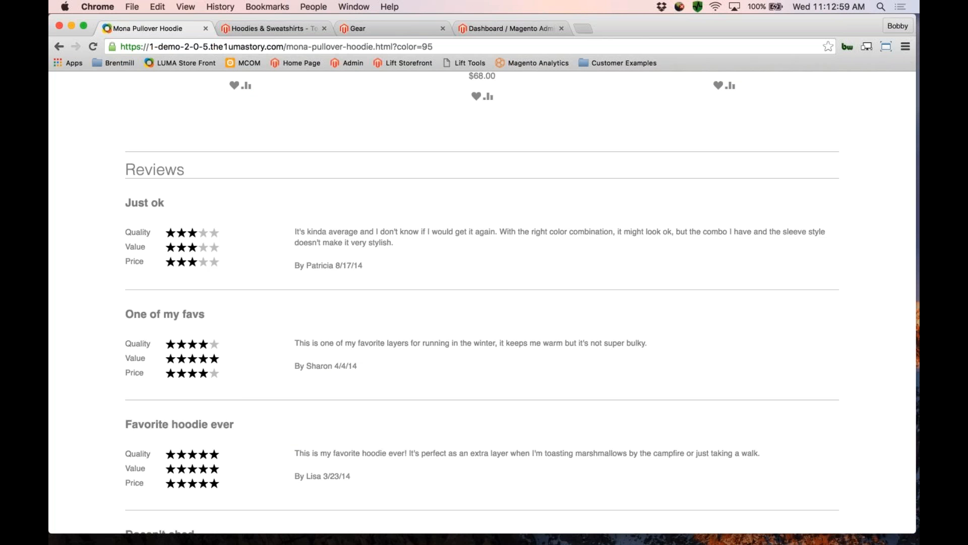
- Choose the color Orange and size L for the Mona Pullover Hoodie
scroll(482, 303, up, 12)
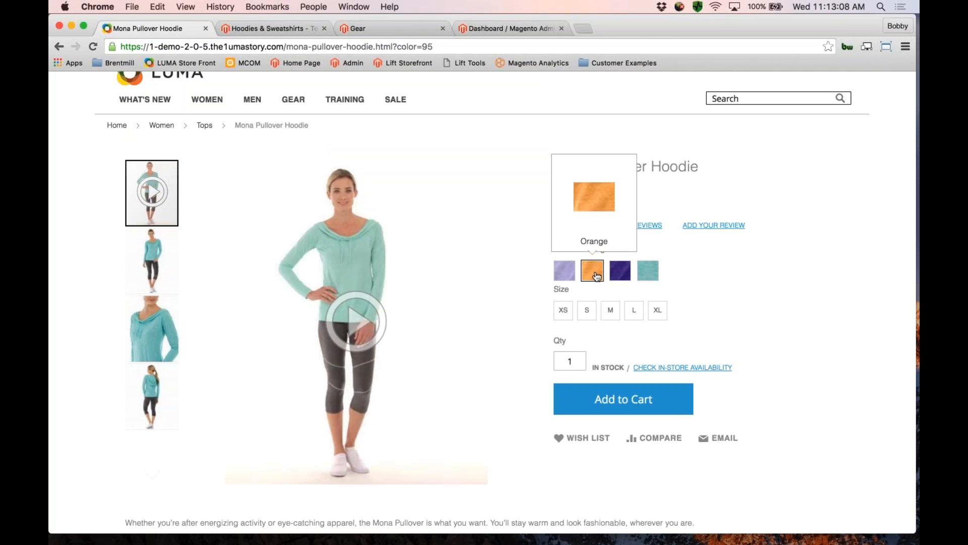
click(592, 271)
click(634, 310)
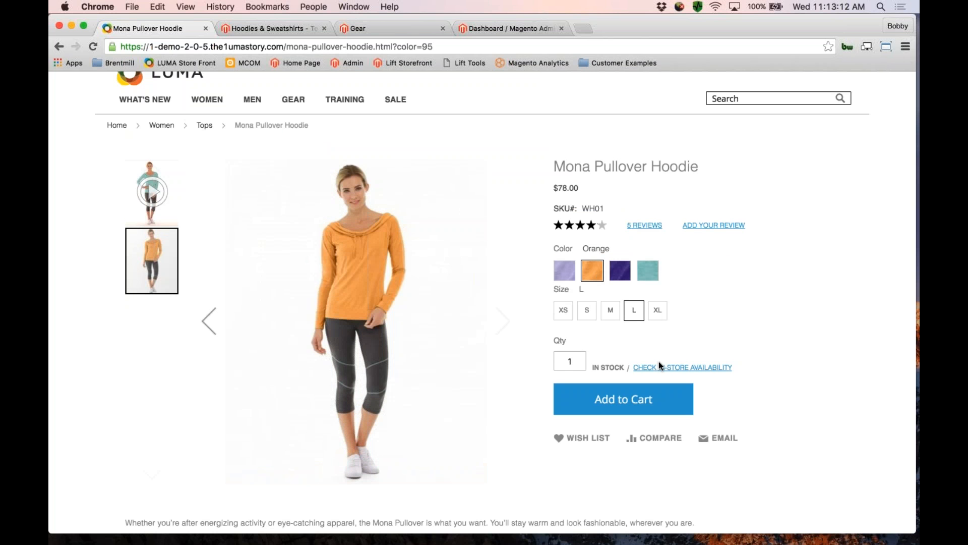
- Check in-store availability near ZIP code 10011 and choose the Broadway Soho store
click(659, 367)
text(1001)
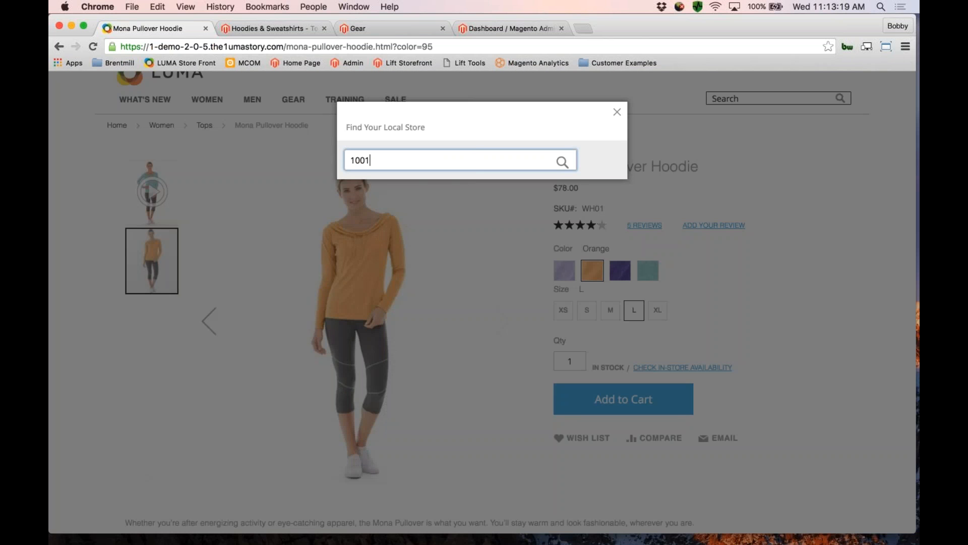
text(1)
key(Return)
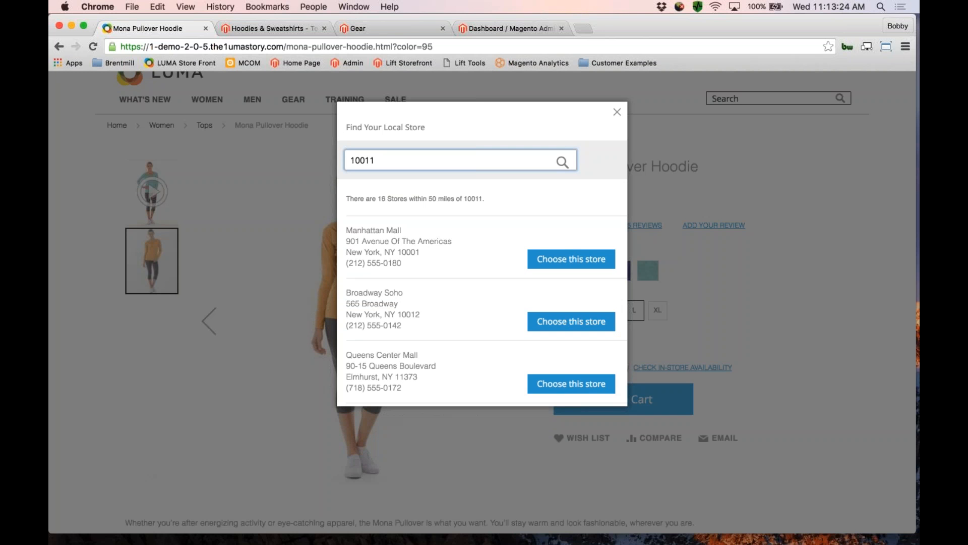
click(571, 259)
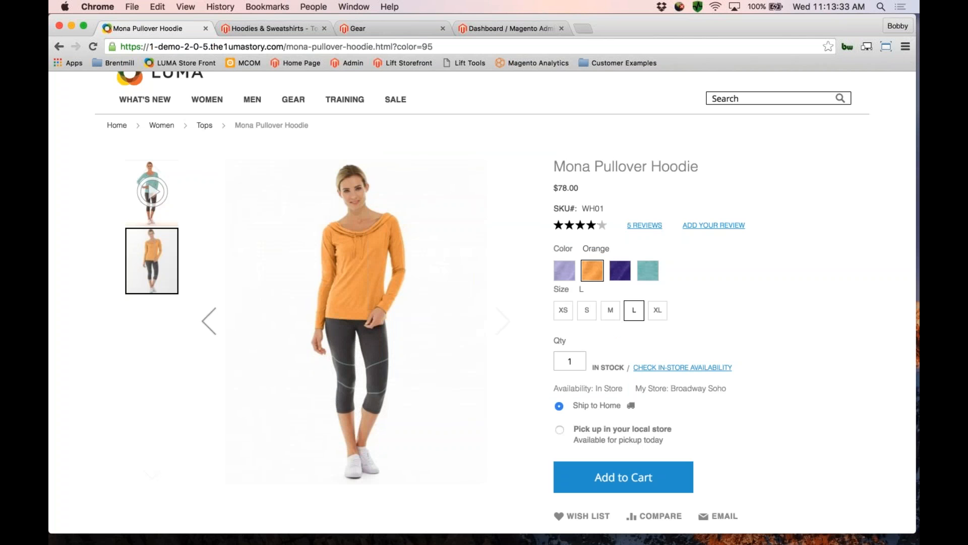
- Select pickup in the local store and add the Mona Pullover Hoodie to the cart
click(560, 431)
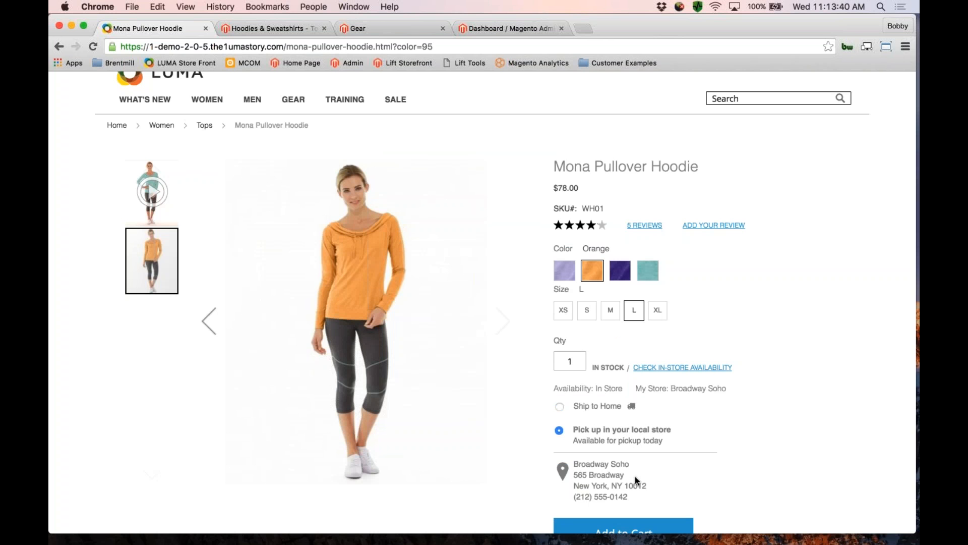
scroll(634, 476, down, 1)
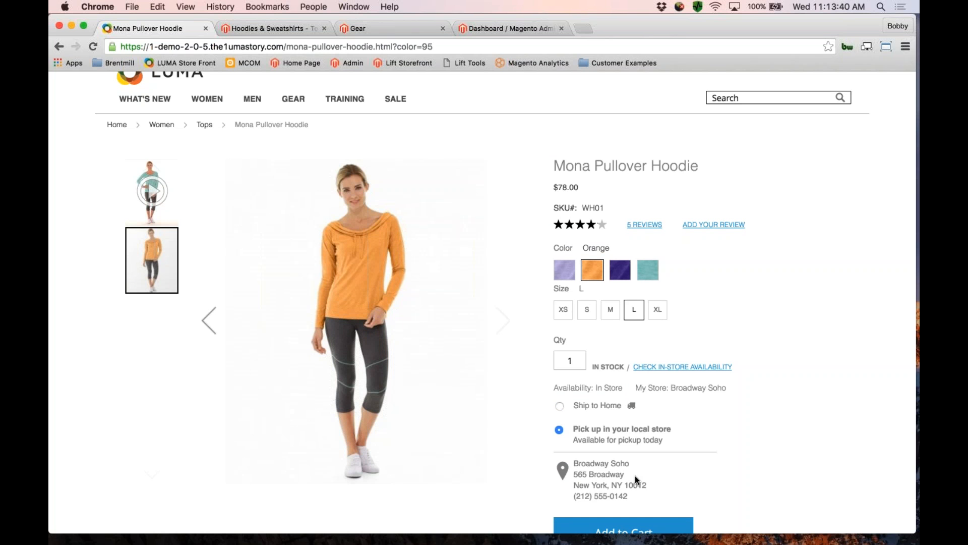
scroll(634, 476, down, 2)
click(623, 488)
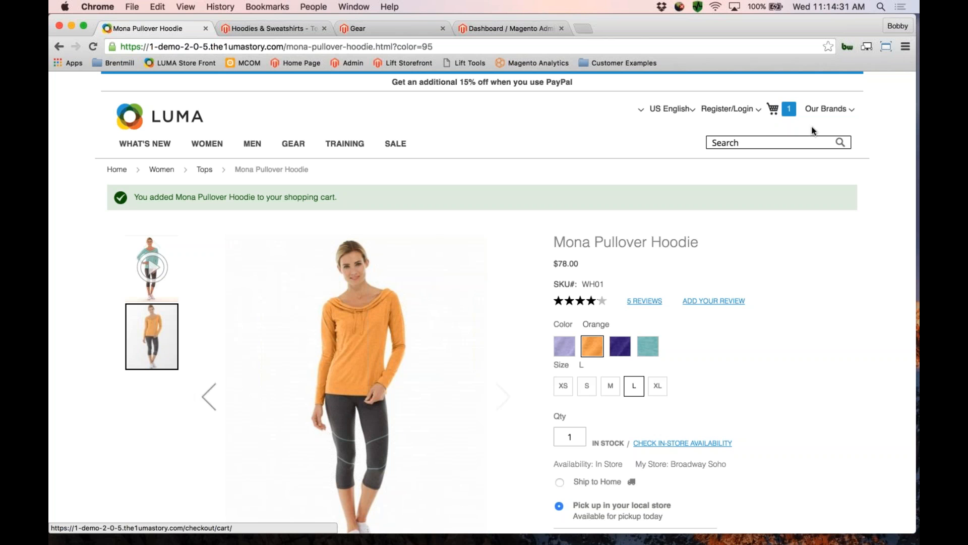
- View the store's language choices, leave them unchanged, and switch to the Venia brand store
click(676, 109)
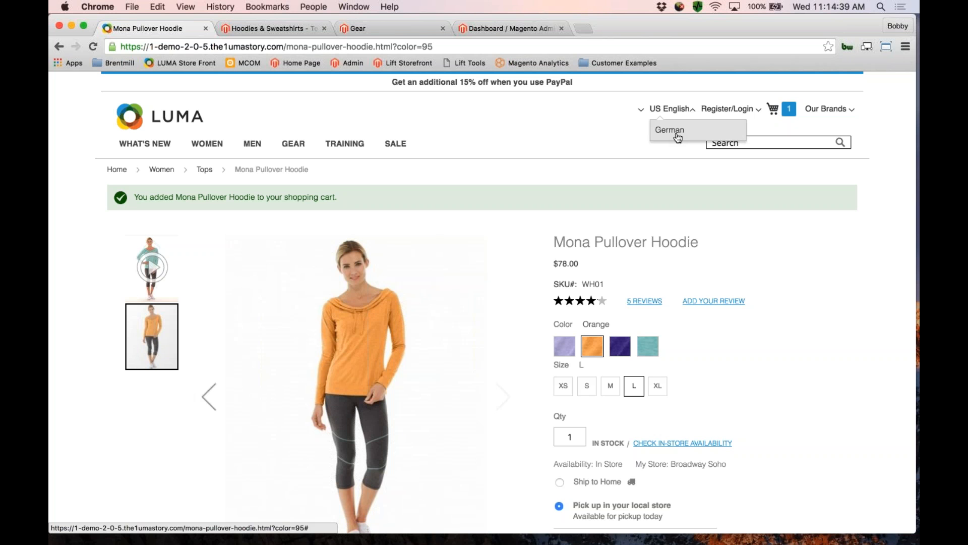
click(716, 161)
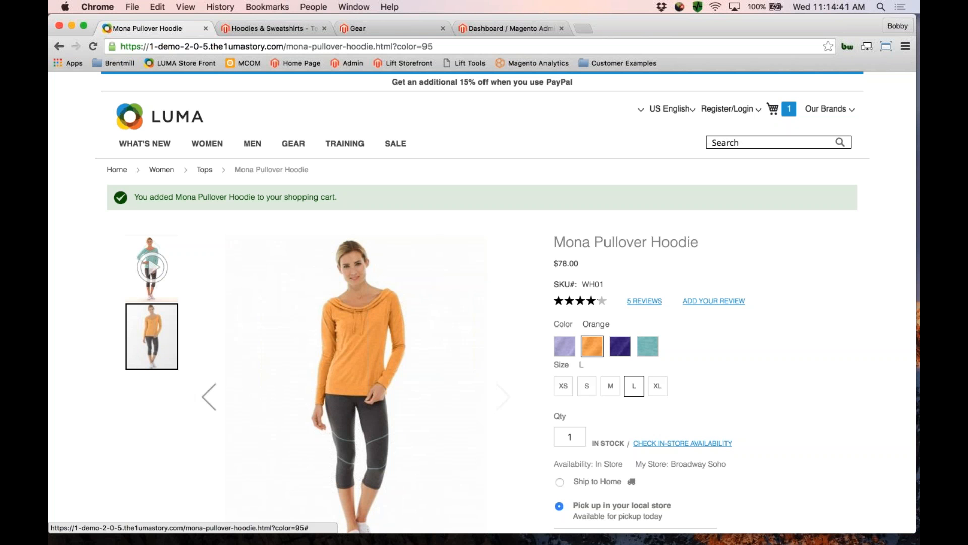
click(834, 112)
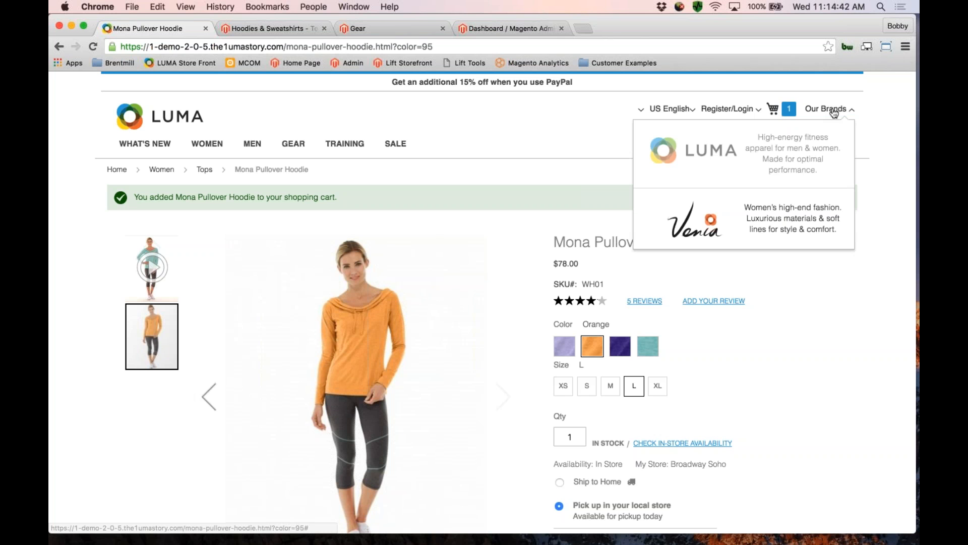
click(792, 218)
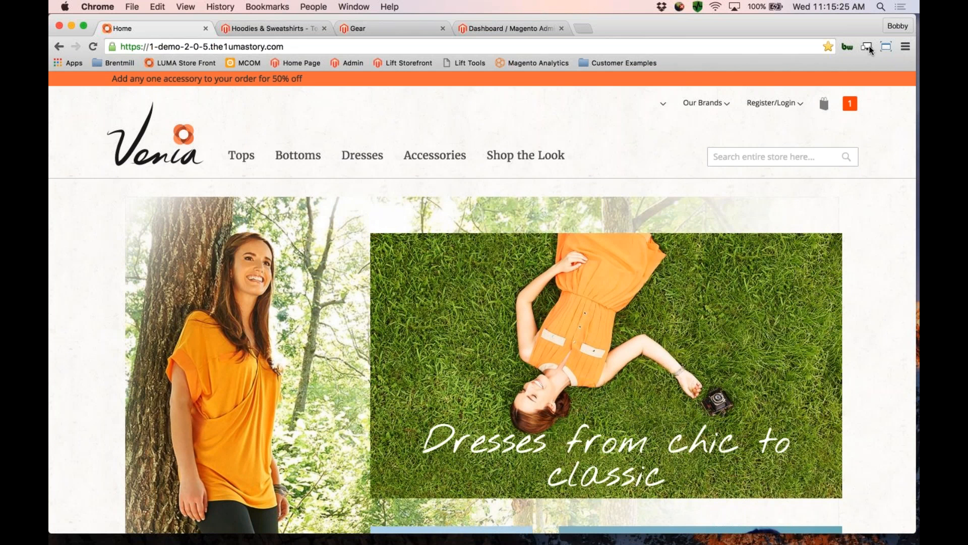
- Preview the Venia home page in a mobile-sized window and close the preview
scroll(603, 303, up, 2)
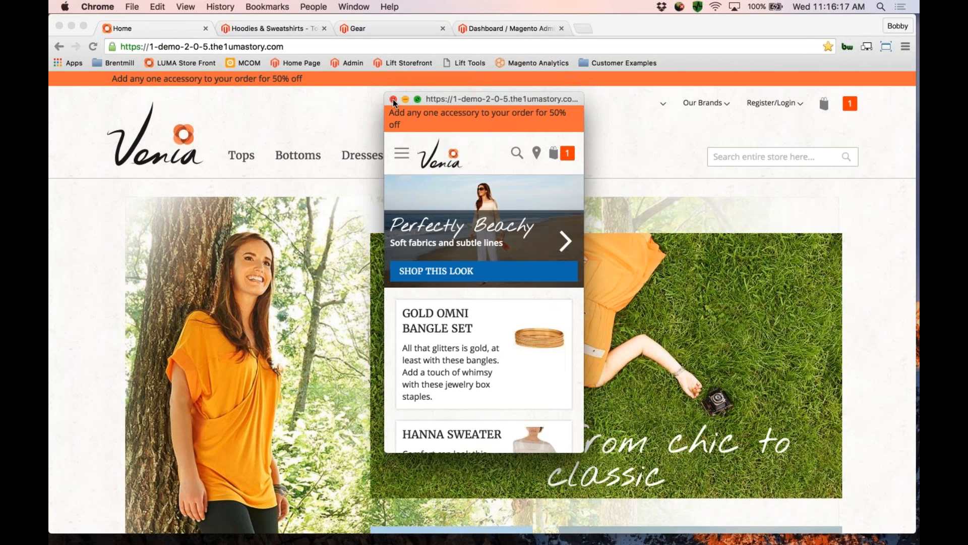
click(393, 100)
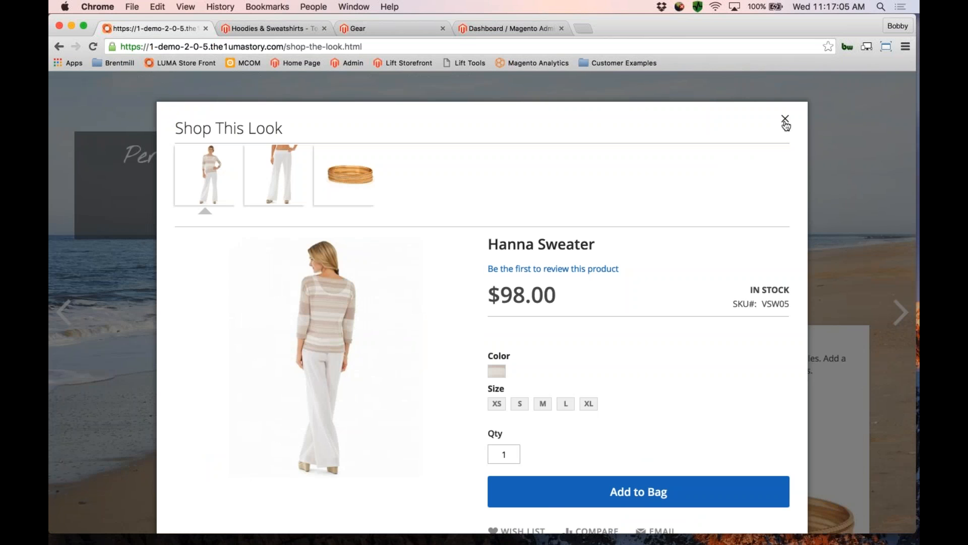
- Add the Hanna Sweater in color Sand, size L, from the Perfectly Beachy look to the bag
click(785, 120)
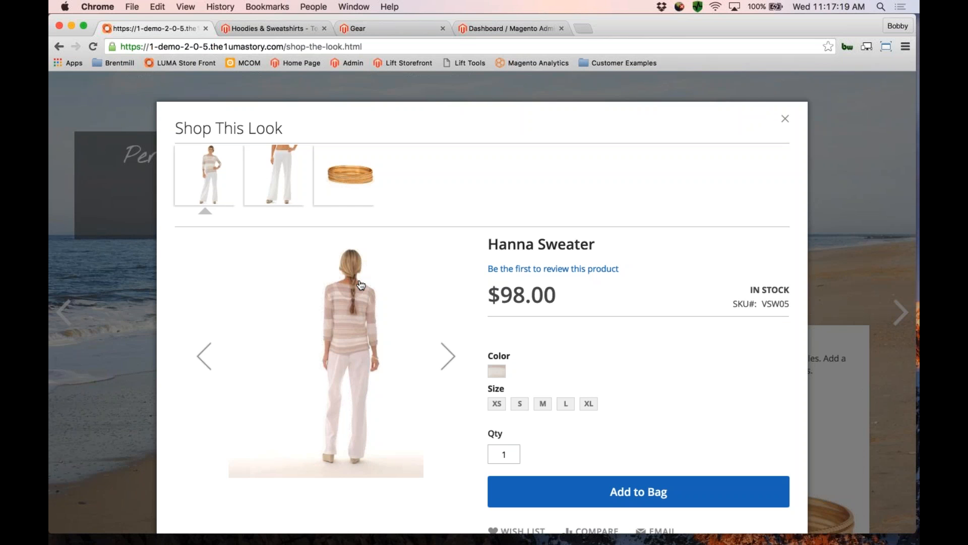
scroll(361, 286, down, 1)
click(497, 353)
click(565, 386)
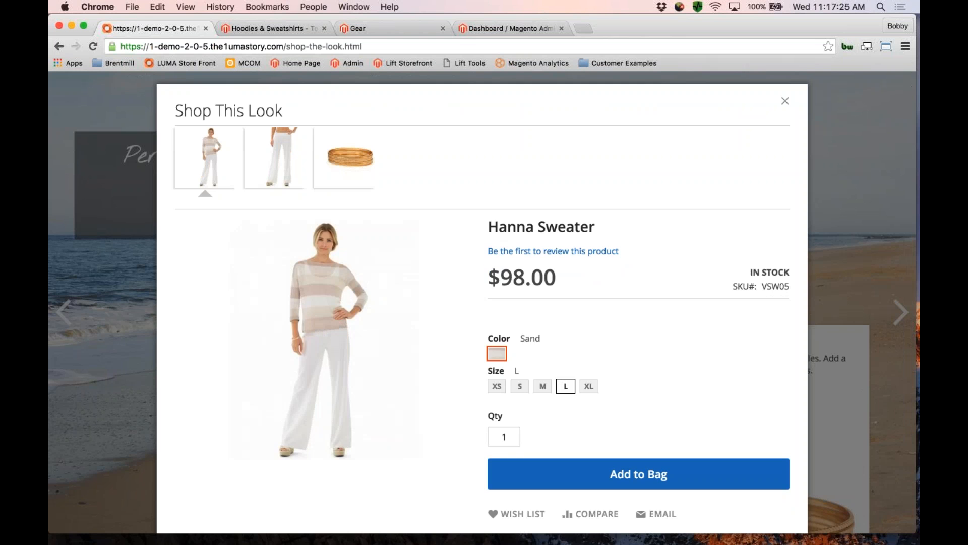
click(601, 461)
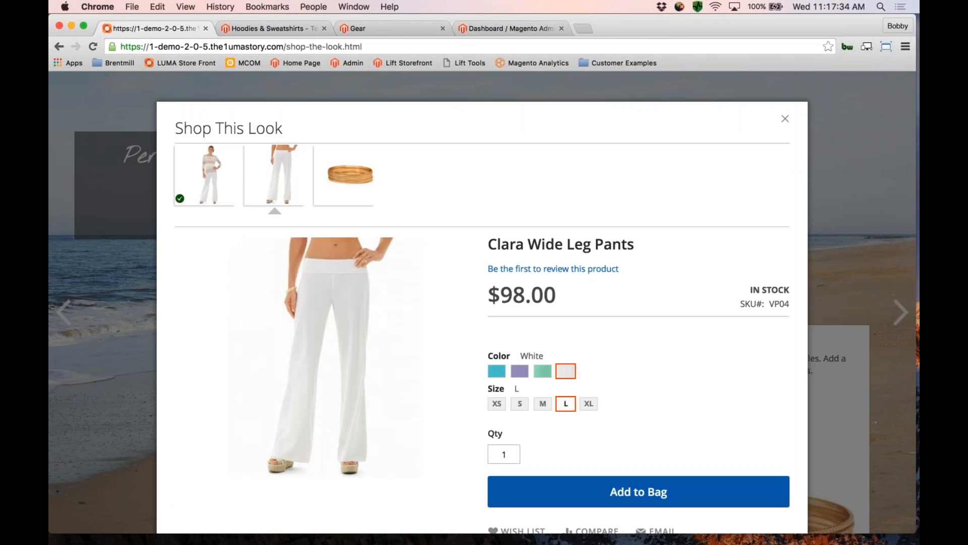
- Add the Clara Wide Leg Pants in White, size L, and the Gold Omni Bangle Set to the bag
click(544, 491)
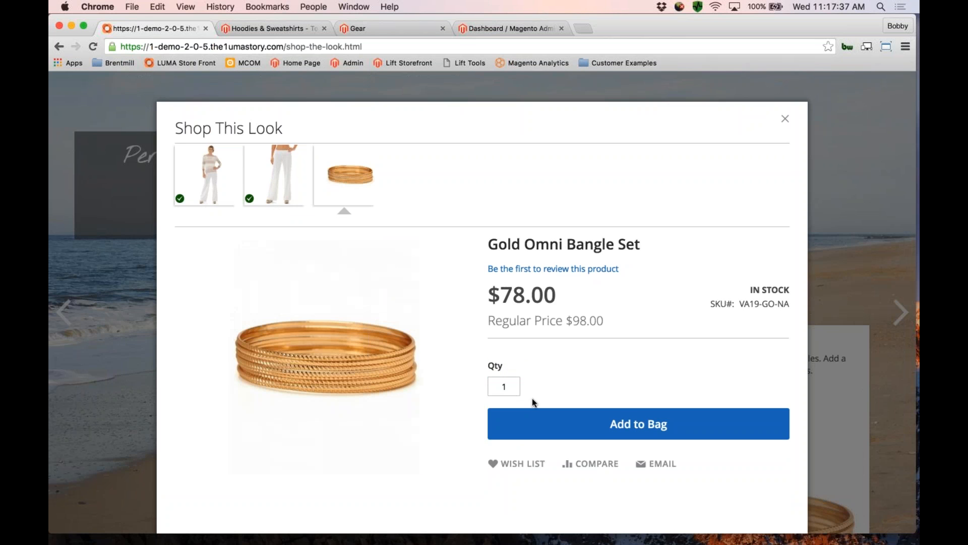
click(617, 425)
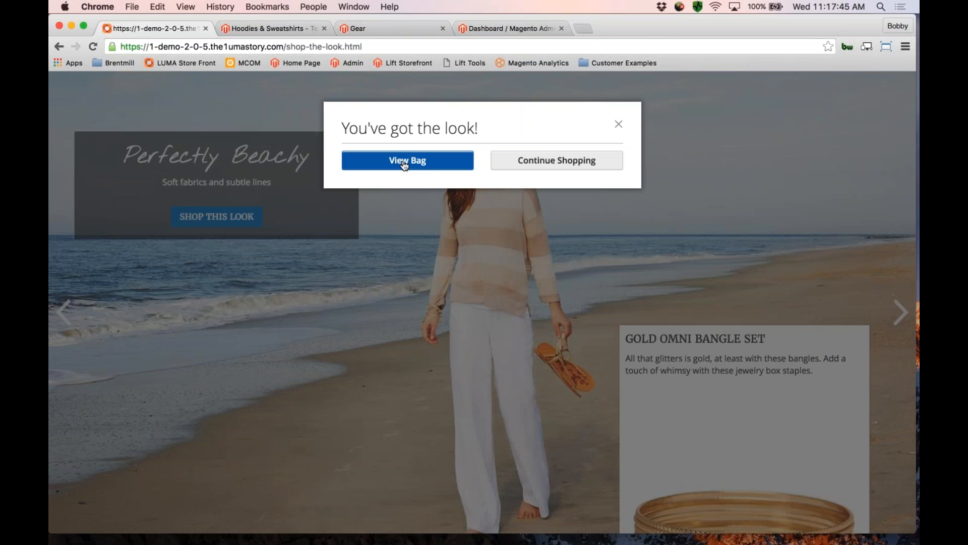
- Open the shopping bag, review the delivery method of each item, and proceed to checkout
click(404, 165)
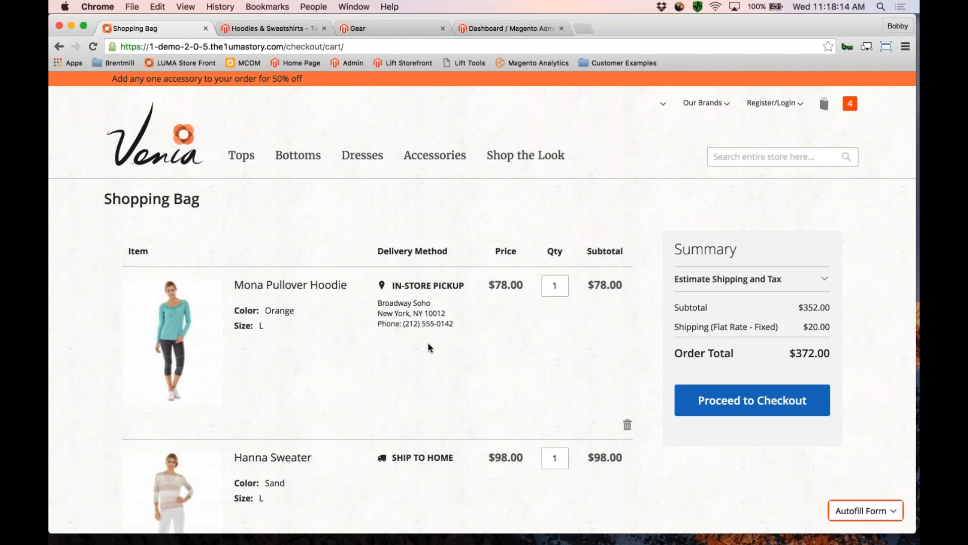
scroll(429, 347, down, 1)
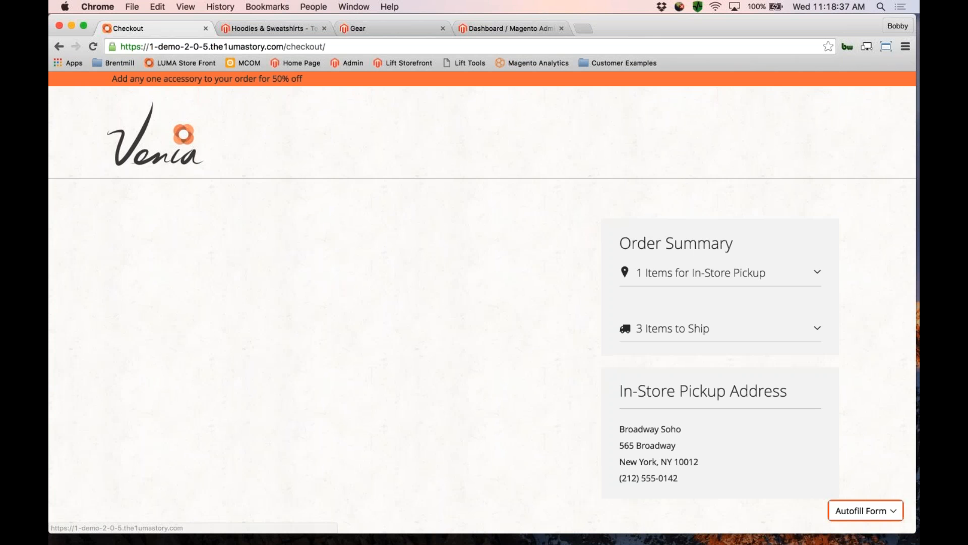
- Try to get the checkout form filled by reloading the page and applying the VIP autofill profile
click(93, 47)
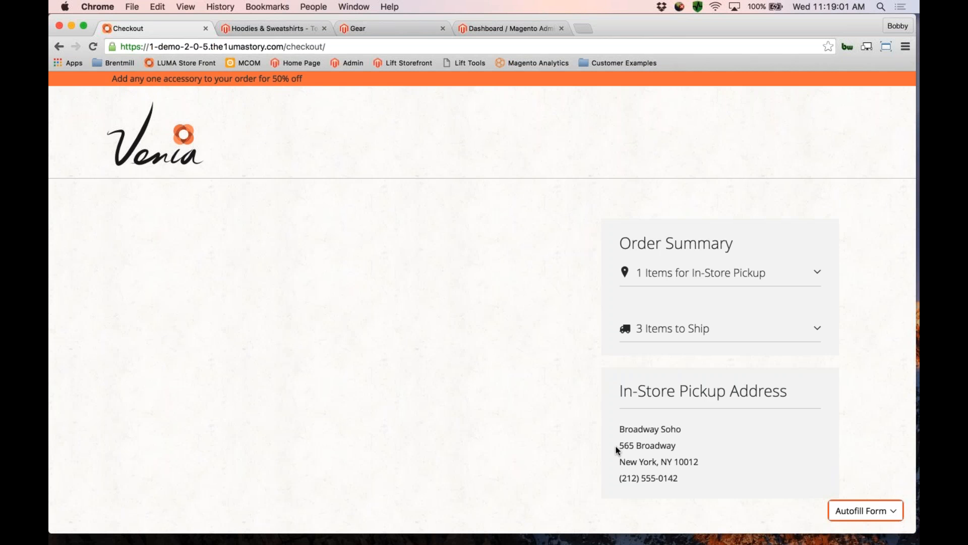
click(881, 513)
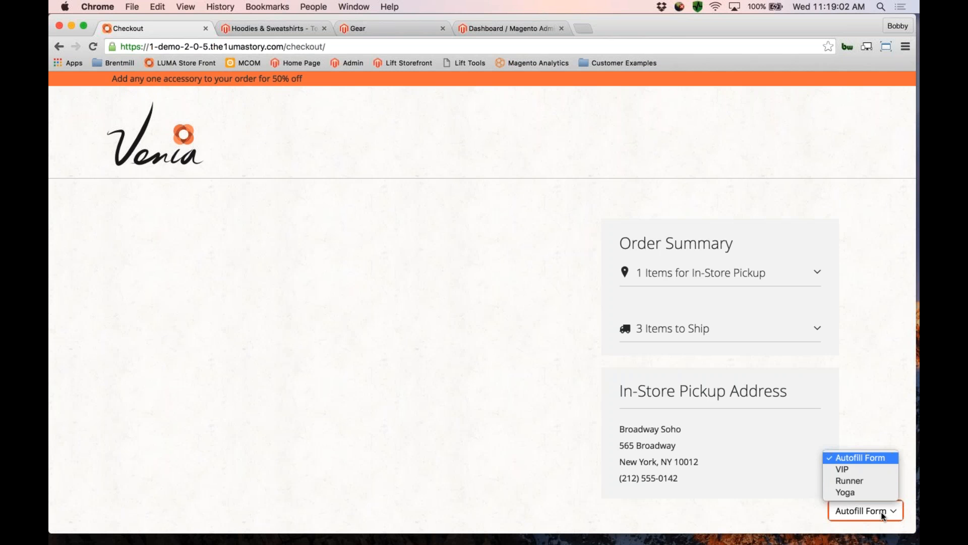
click(855, 471)
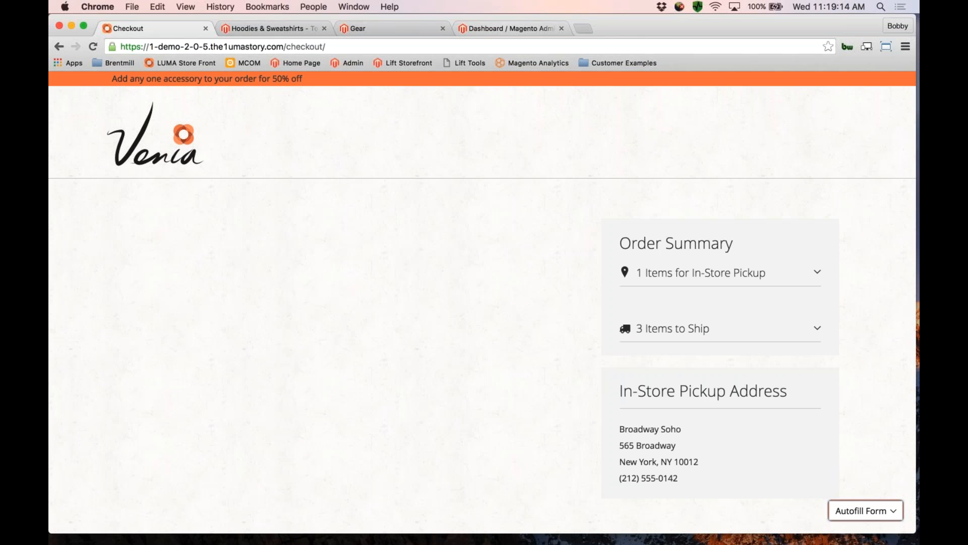
- Switch to the Magento admin dashboard and review the sales figures, recent orders, search terms and bestsellers
click(503, 29)
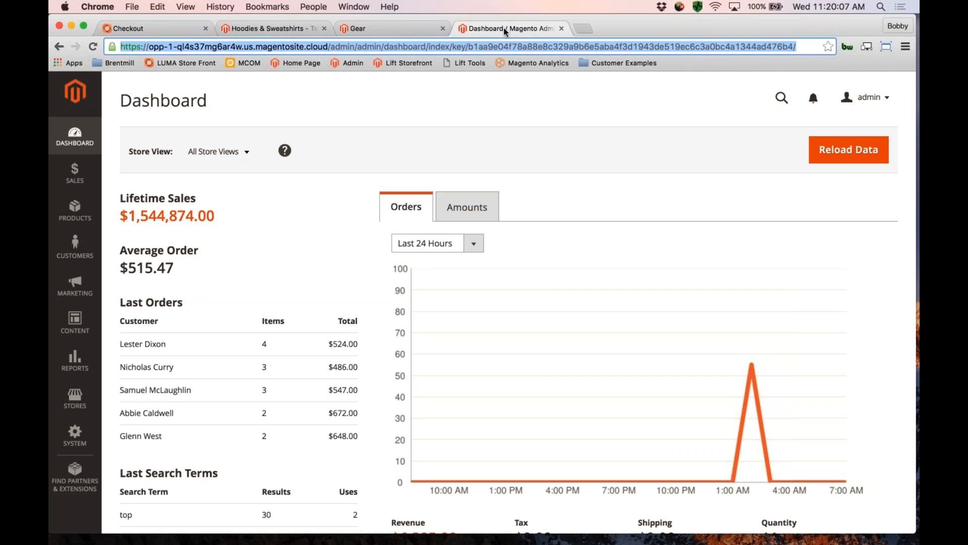
click(368, 204)
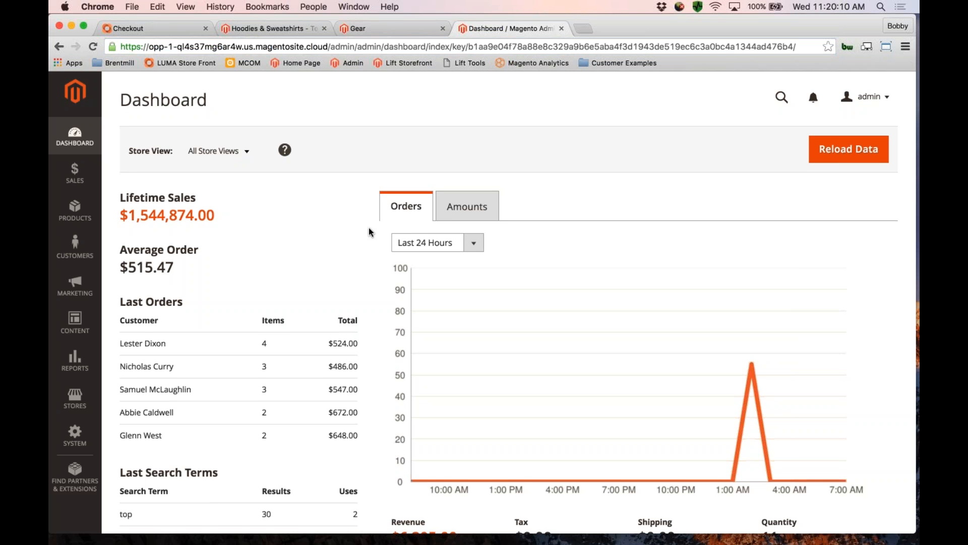
scroll(369, 231, down, 10)
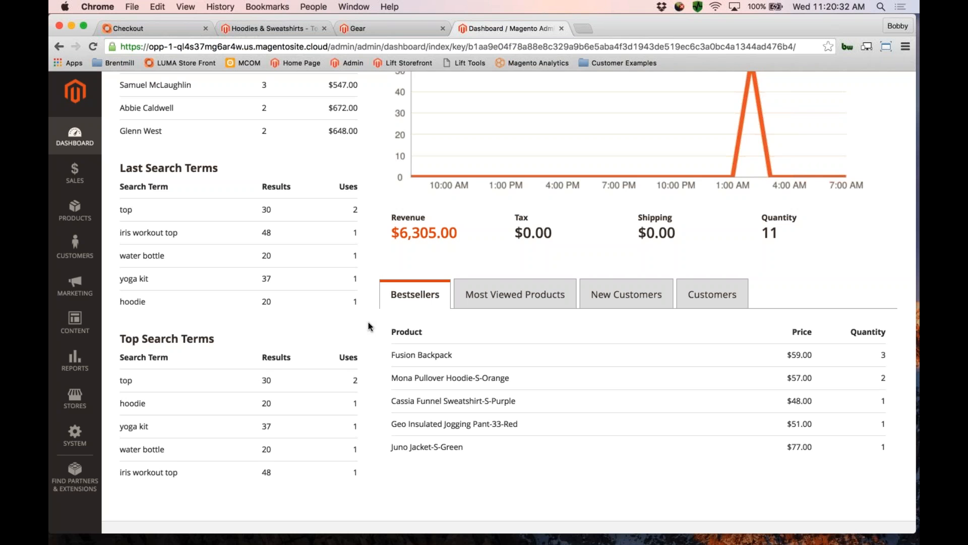
scroll(369, 325, up, 1)
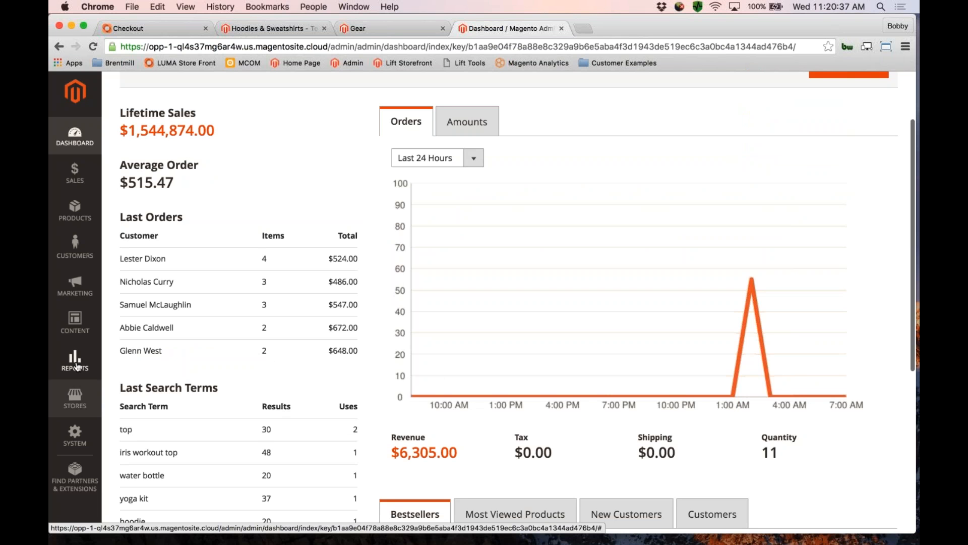
- Open the content Staging Dashboard, widen its timeline to 4 weeks, and look through the upcoming campaigns
click(75, 214)
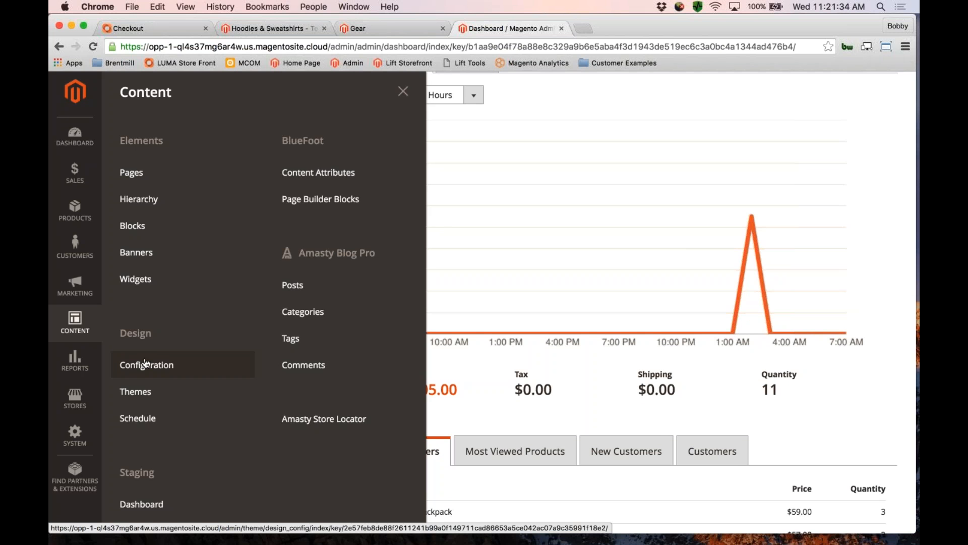
click(146, 504)
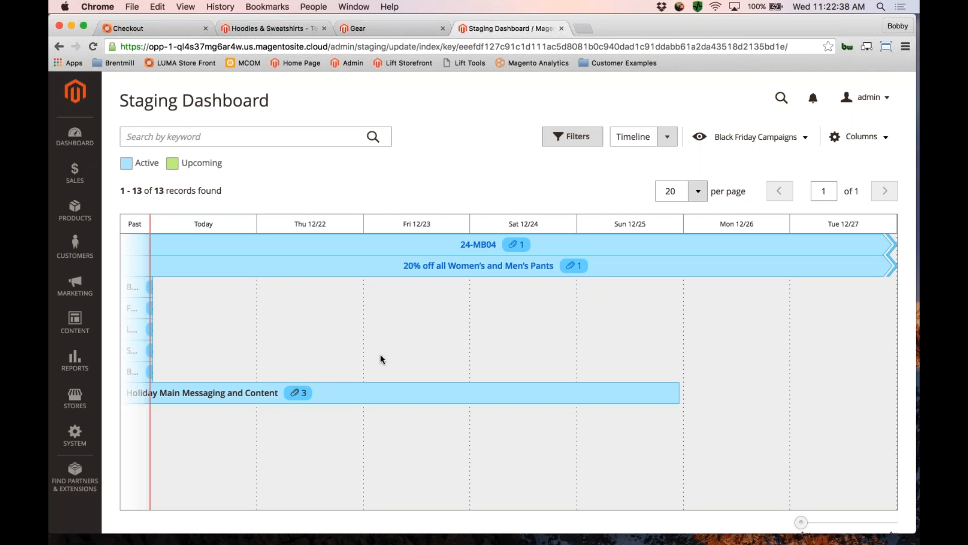
scroll(380, 355, down, 1)
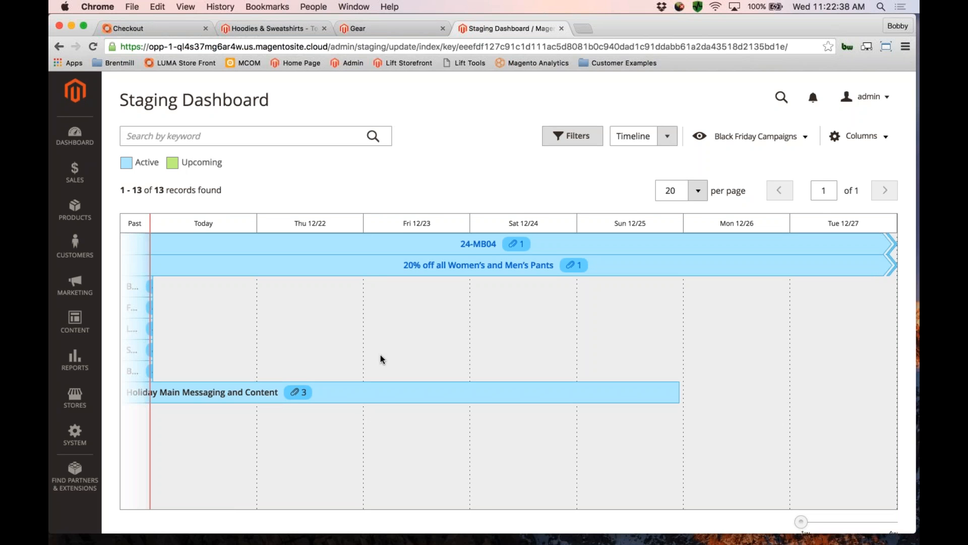
scroll(695, 317, down, 2)
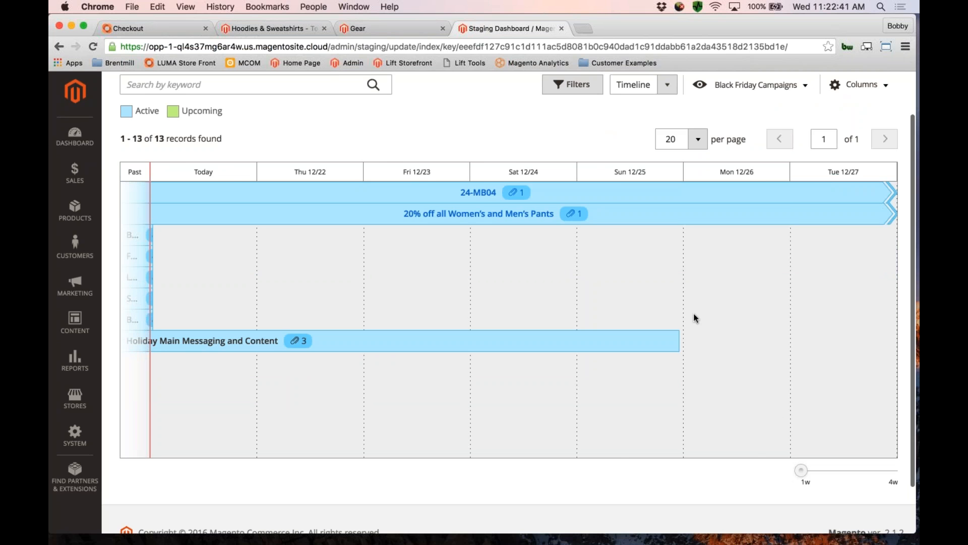
click(889, 477)
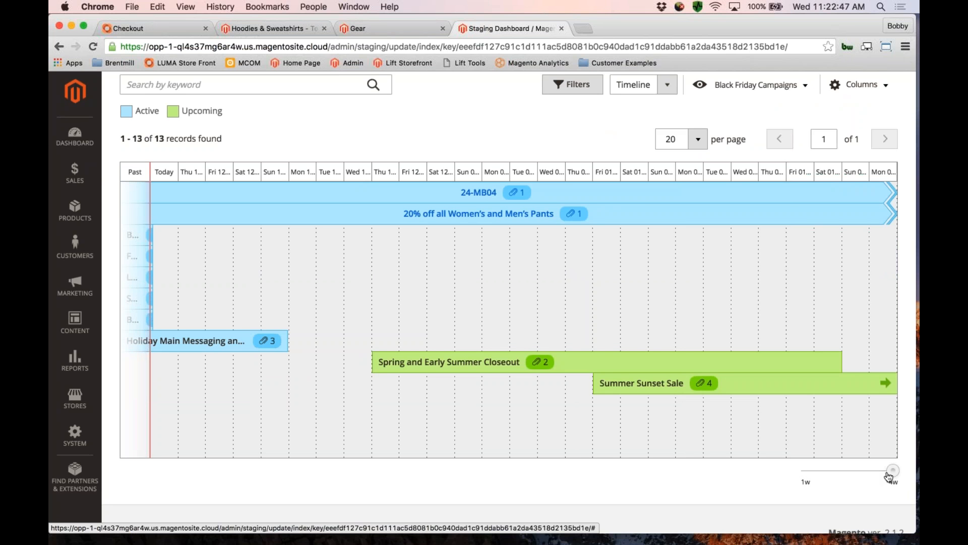
scroll(564, 326, right, 5)
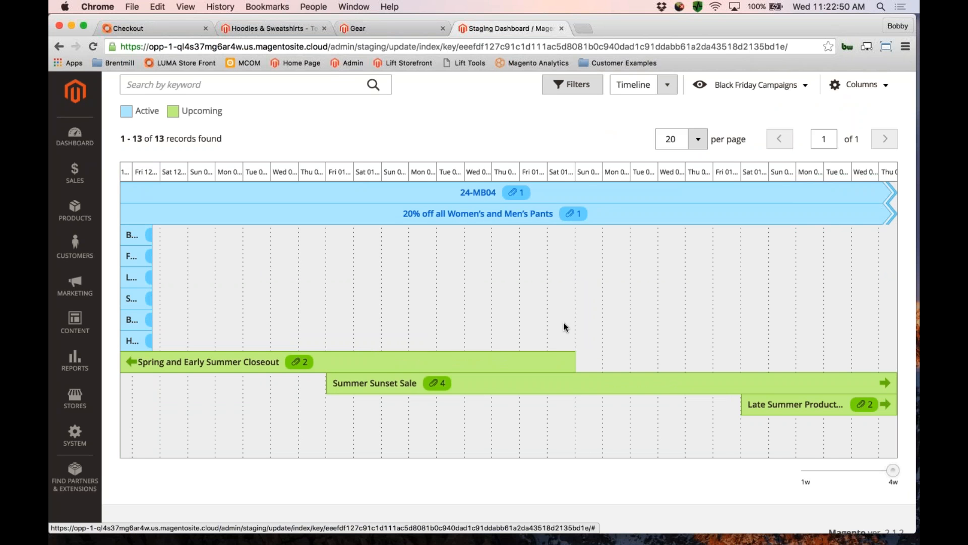
scroll(564, 326, right, 1)
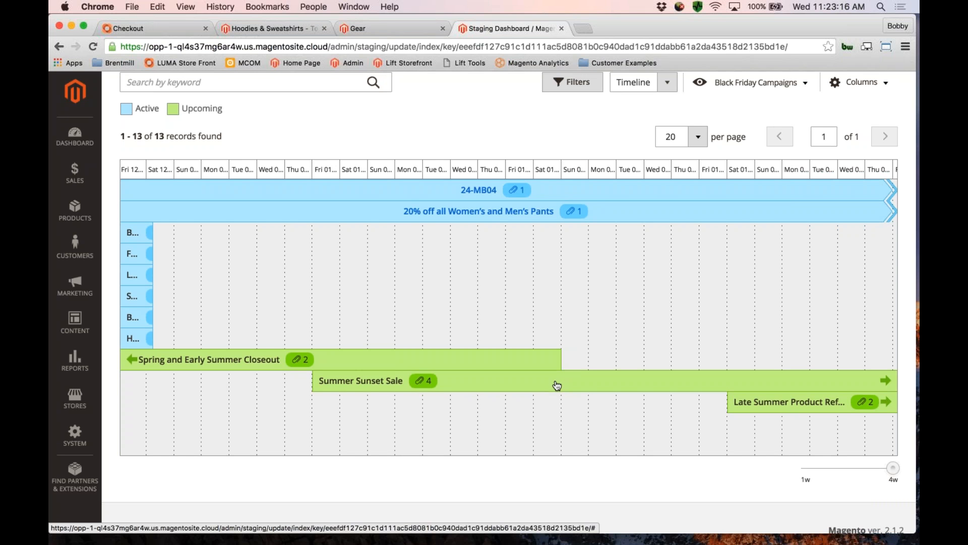
- Preview the storefront for the Summer Sunset Sale campaign, and move the preview date to Jan 31, 2017 12:00 AM
click(429, 384)
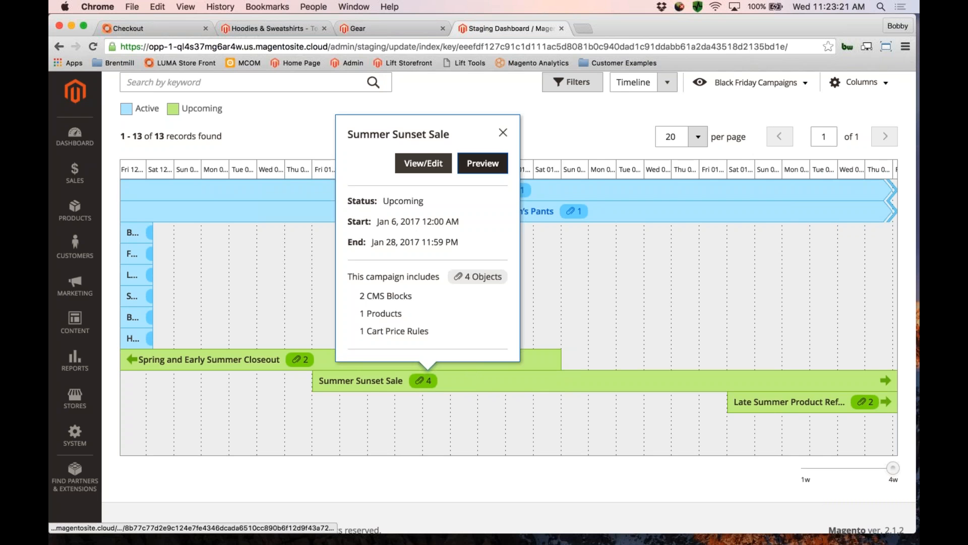
click(482, 163)
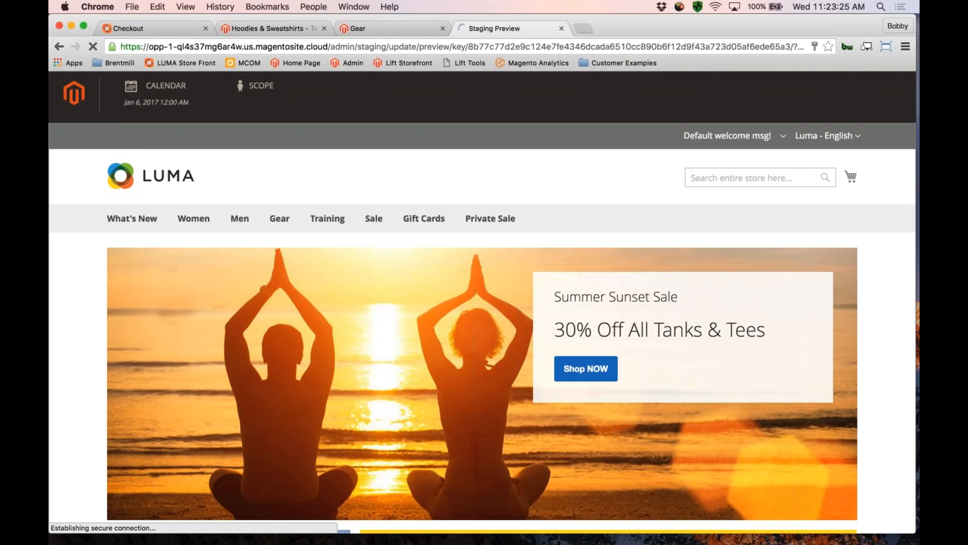
scroll(486, 325, down, 2)
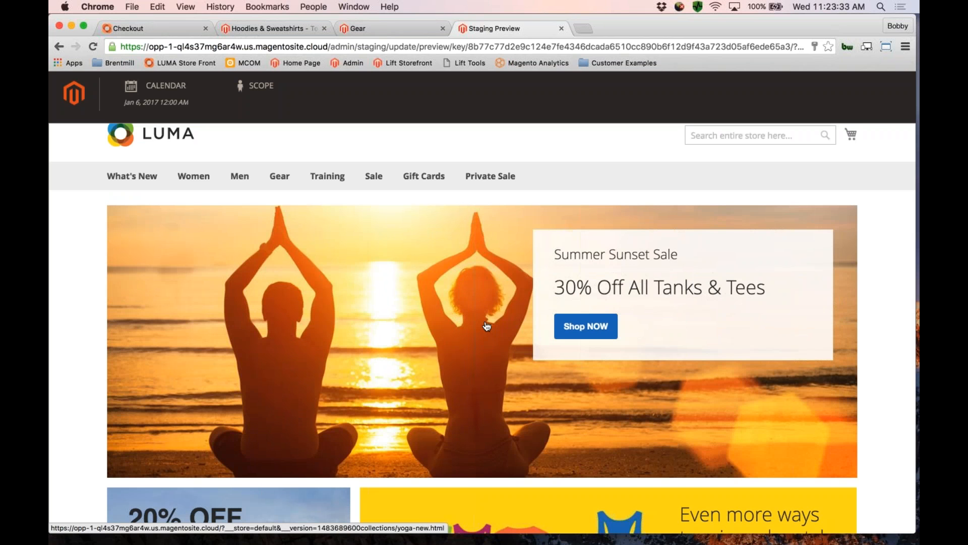
scroll(487, 325, up, 2)
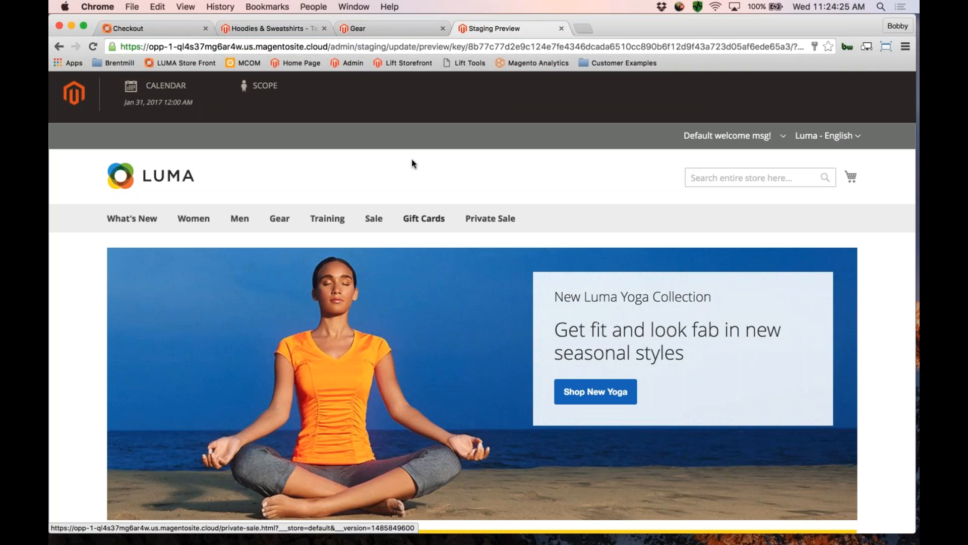
- View the store views available for the staging preview and keep Luma - English
click(262, 92)
click(319, 206)
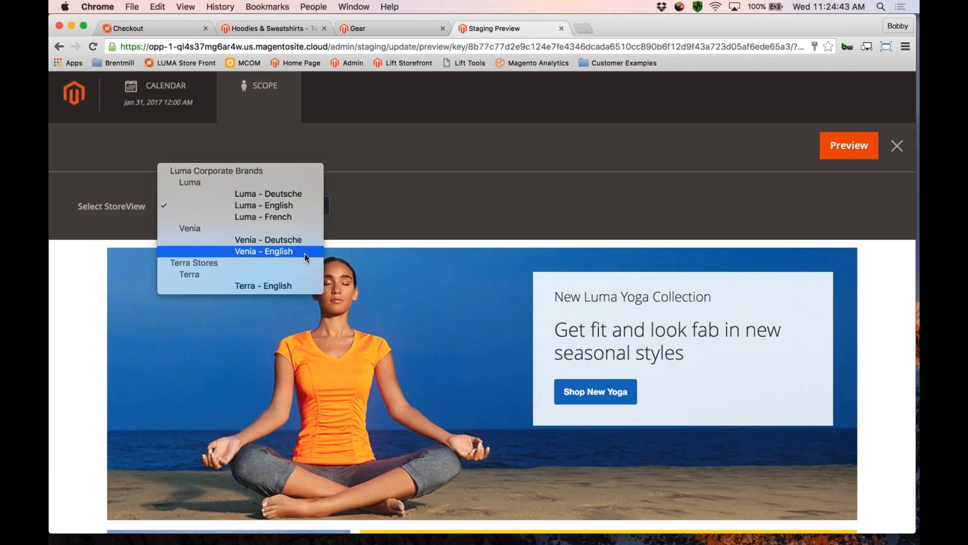
click(417, 143)
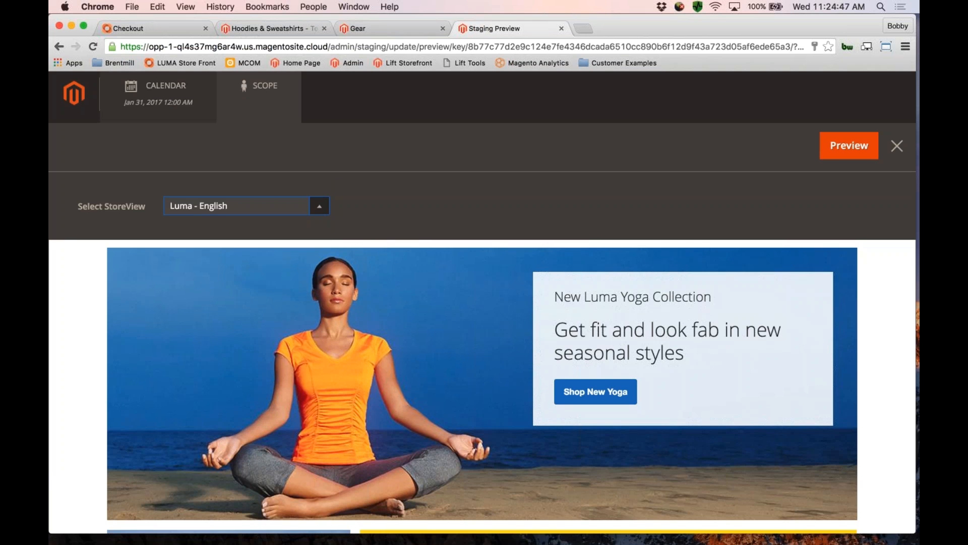
- Copy the share link for the Jan 31, 2017 preview and return to the Staging Dashboard
click(167, 100)
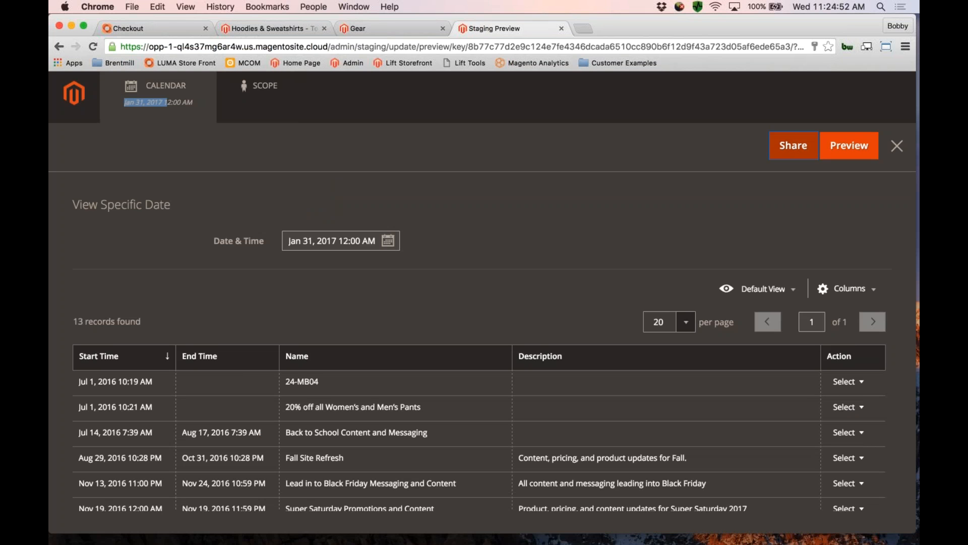
click(793, 145)
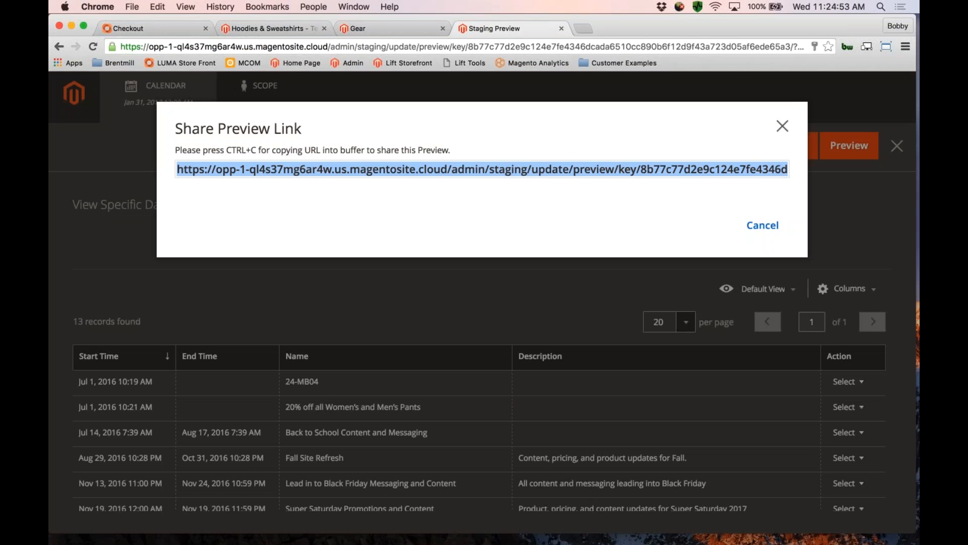
key(super+c)
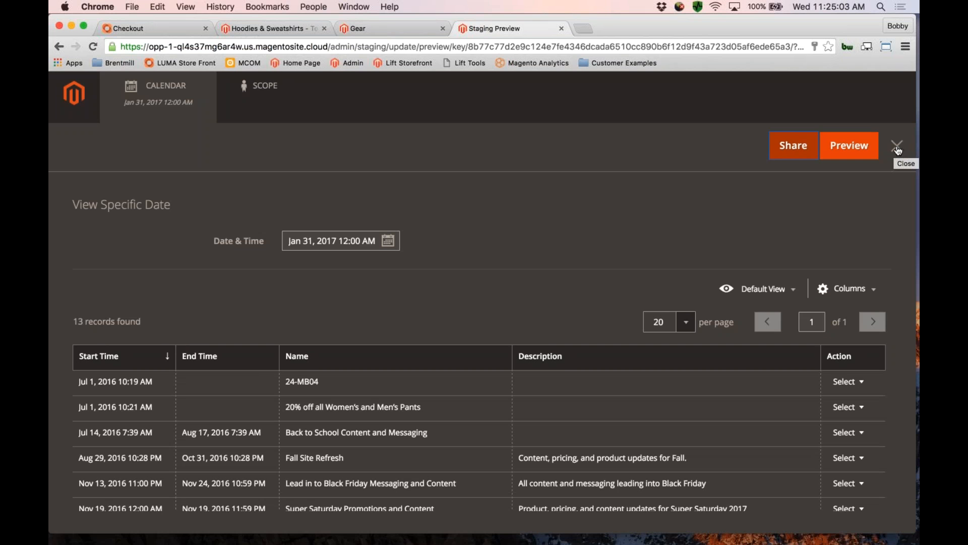
click(78, 104)
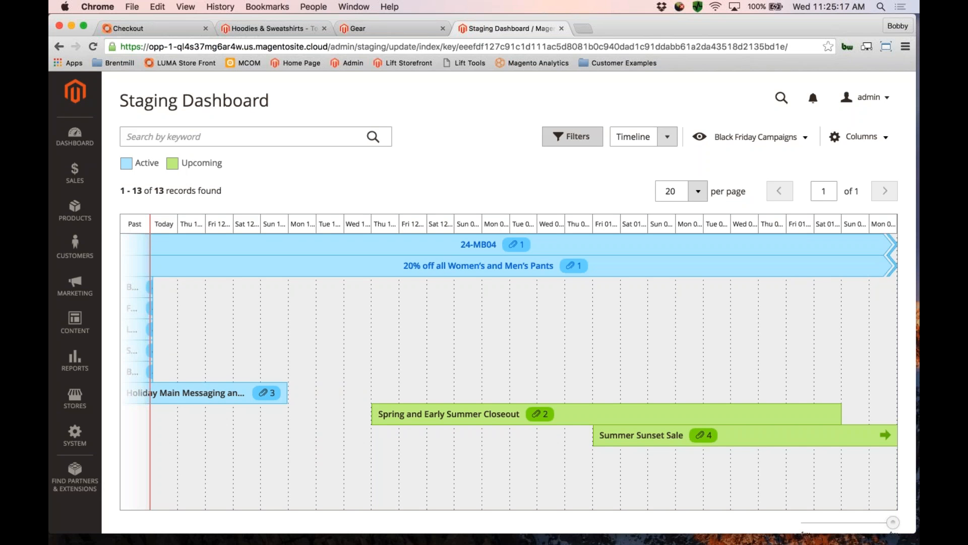
- View the campaign filter options without applying any, and search the staged campaigns for "summer"
click(573, 136)
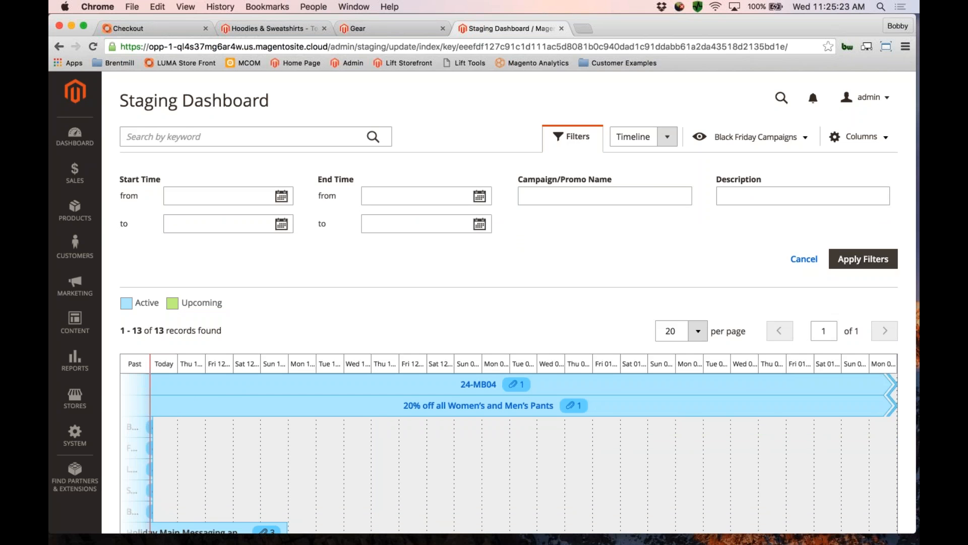
click(573, 137)
click(187, 139)
text(sum)
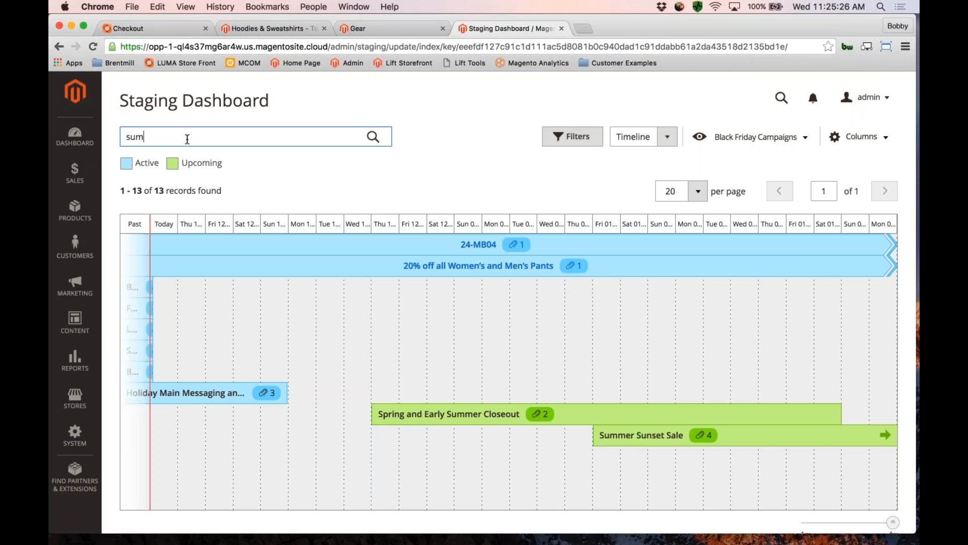
text(mer)
key(Return)
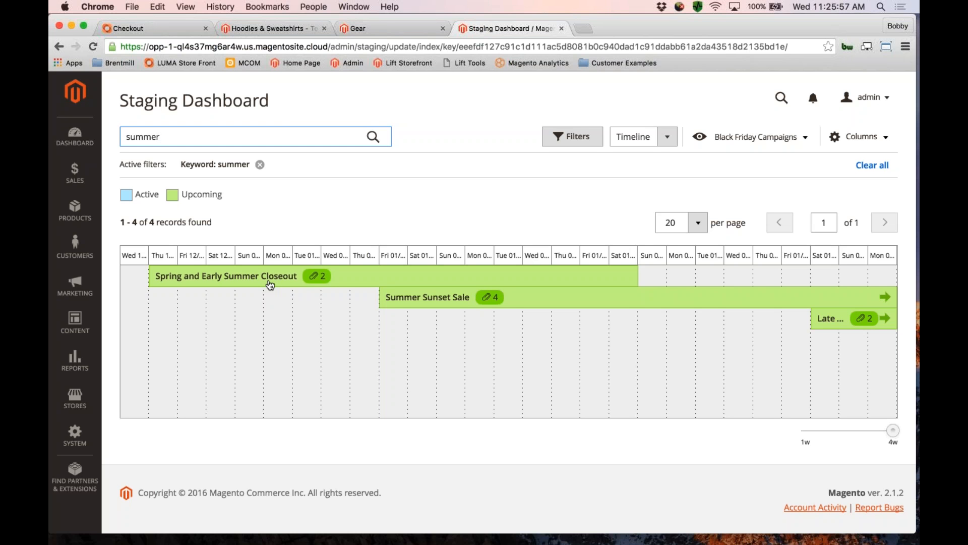
- Open the Summer Sunset Sale campaign's details, examine its included products and CMS blocks, and view the Nora Practice Tank update
click(492, 300)
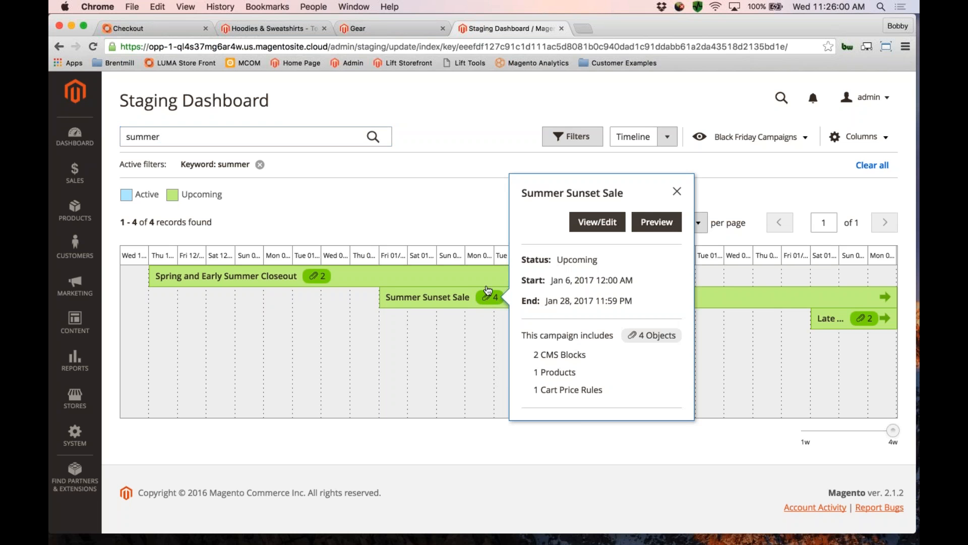
click(600, 226)
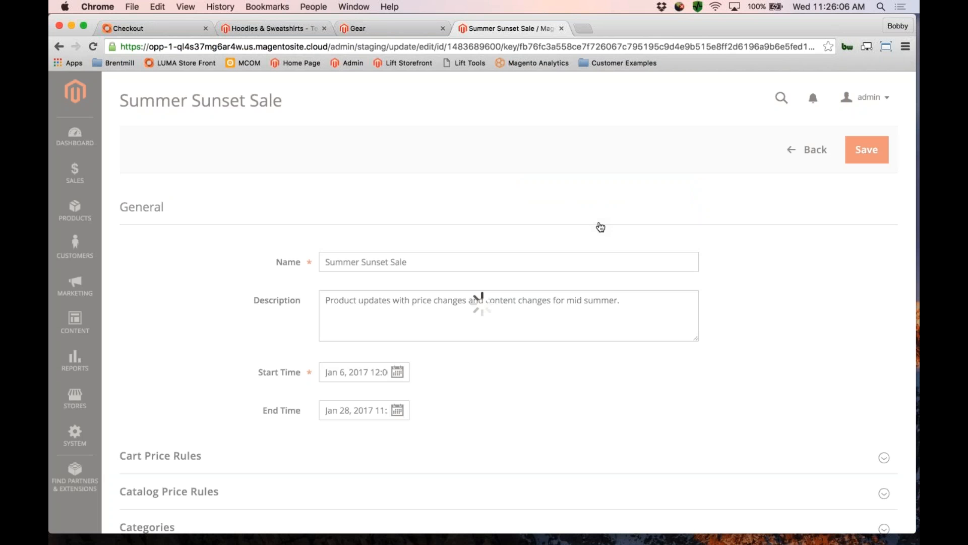
scroll(600, 227, down, 2)
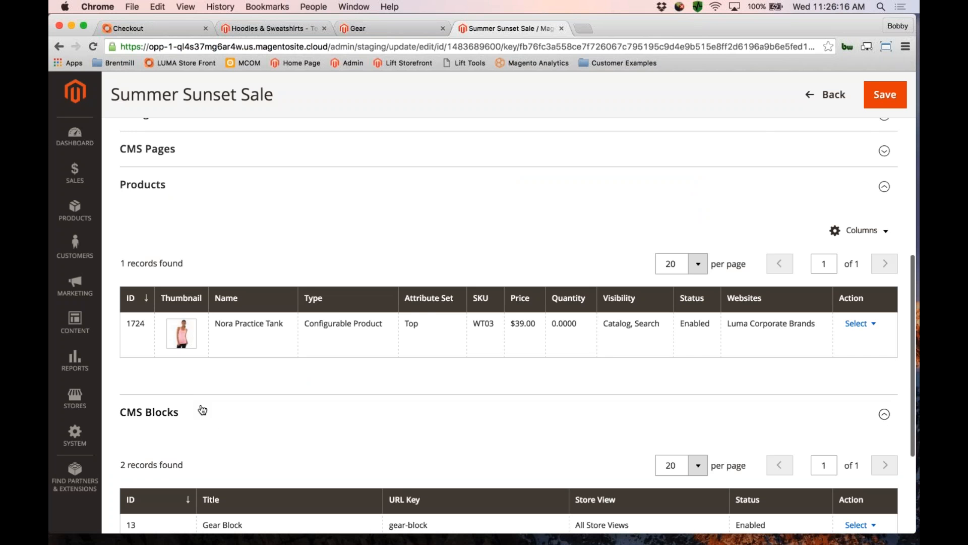
scroll(203, 403, down, 3)
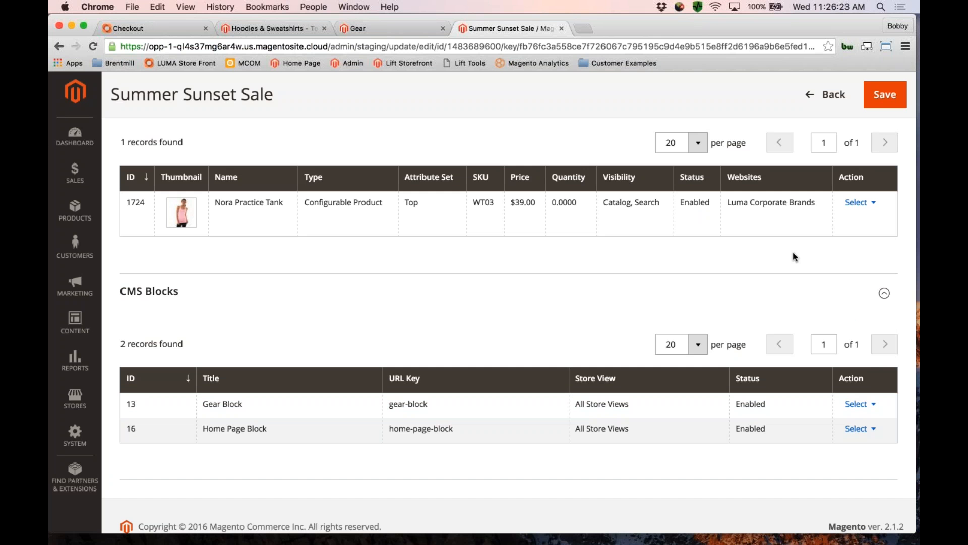
click(857, 203)
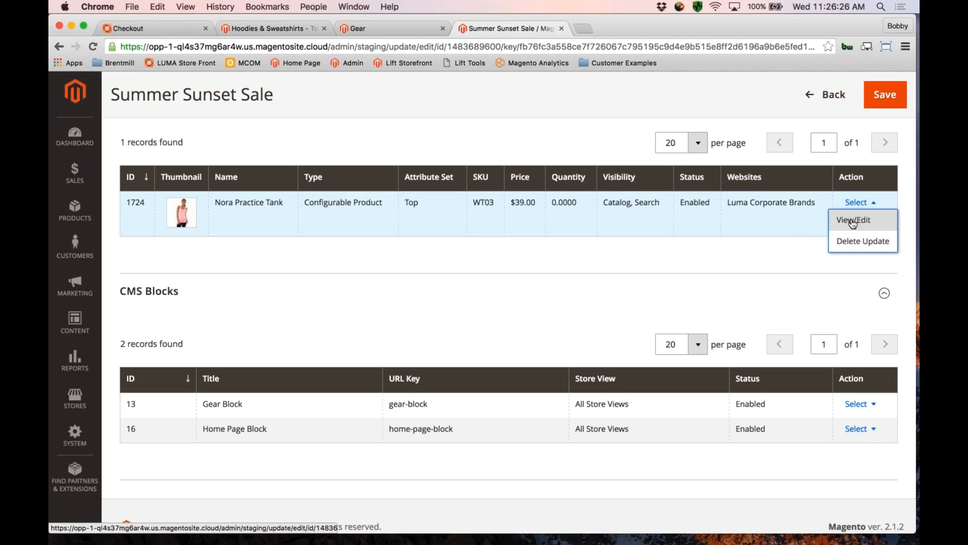
click(853, 221)
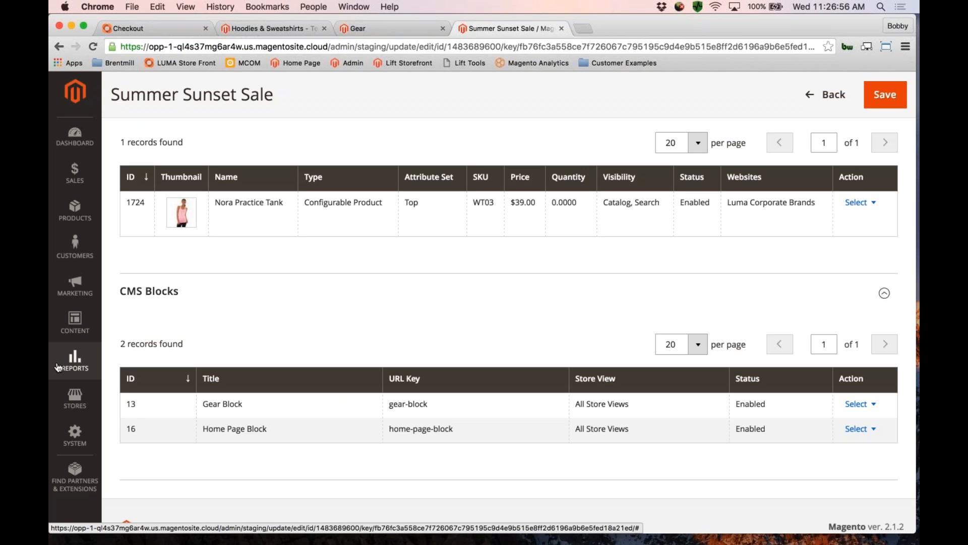
- Open the product catalog and view the System data transfer options, including scheduled import/export, without opening any
click(79, 212)
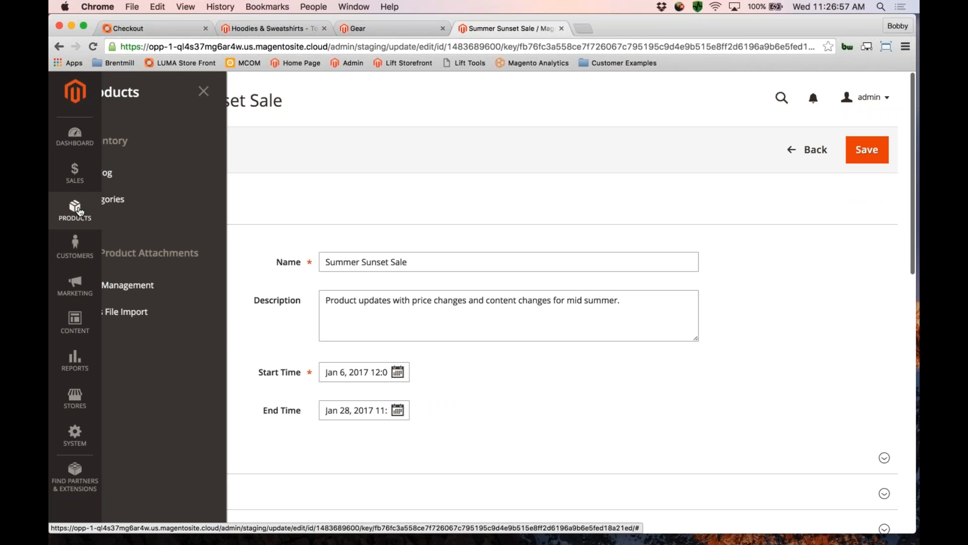
click(116, 172)
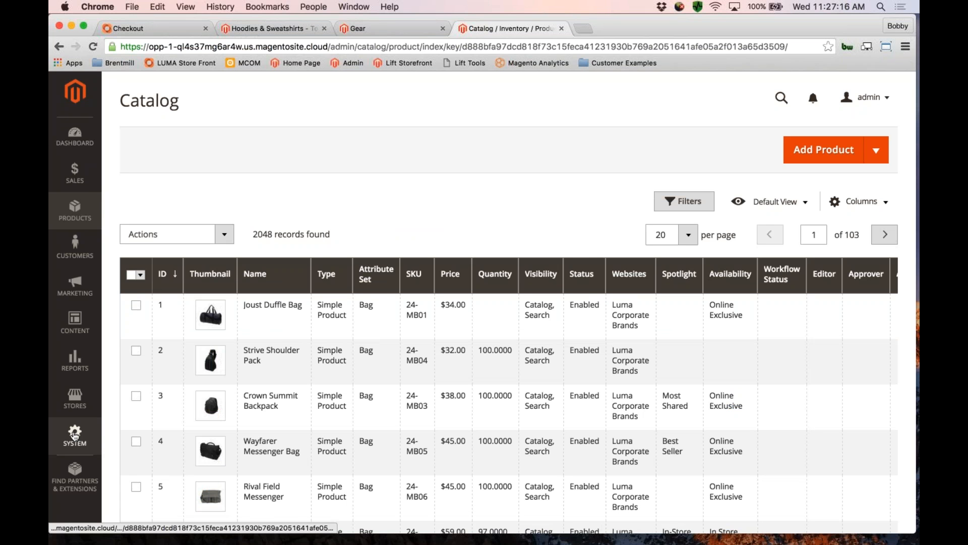
click(75, 435)
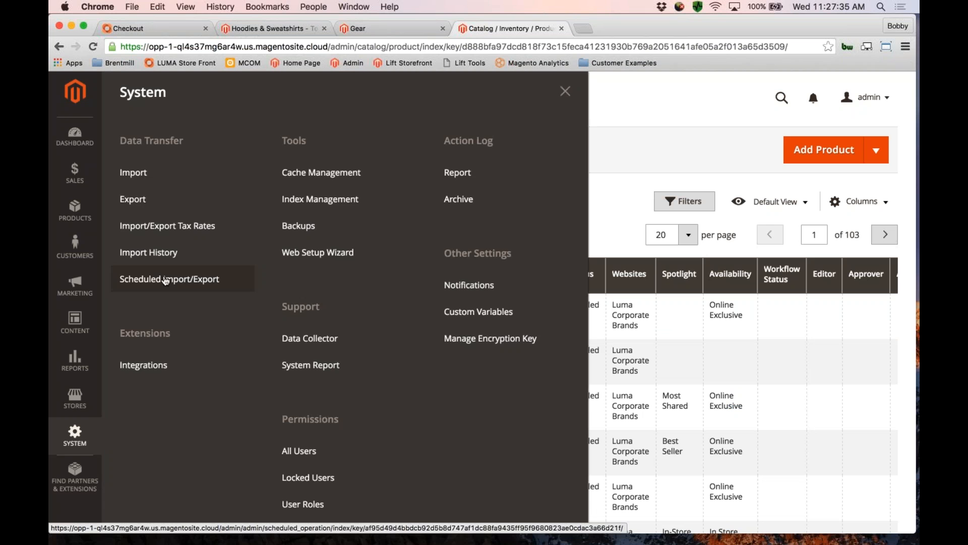
click(565, 91)
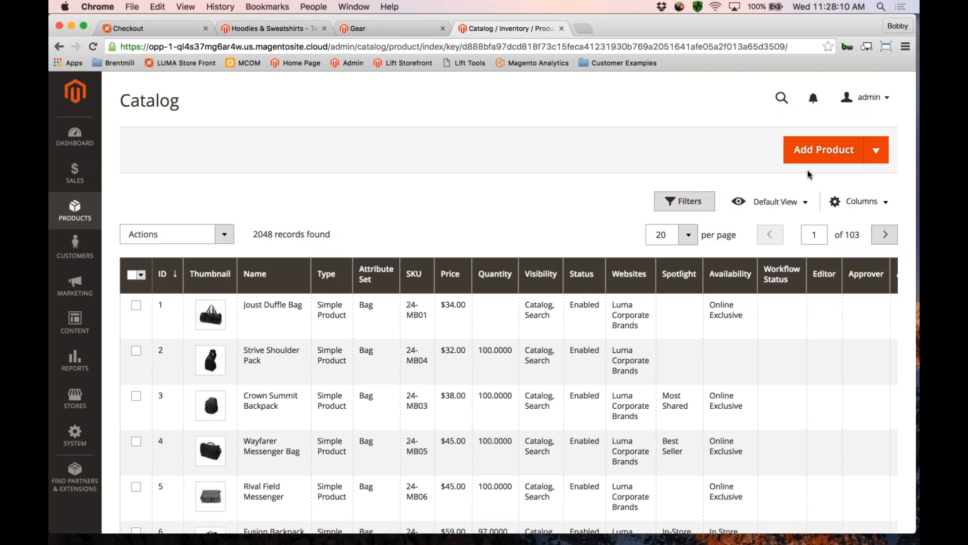
- Show the Material column in the product grid, hide Availability, Workflow Status, Editor and Approver, and move Material directly after Quantity
click(859, 203)
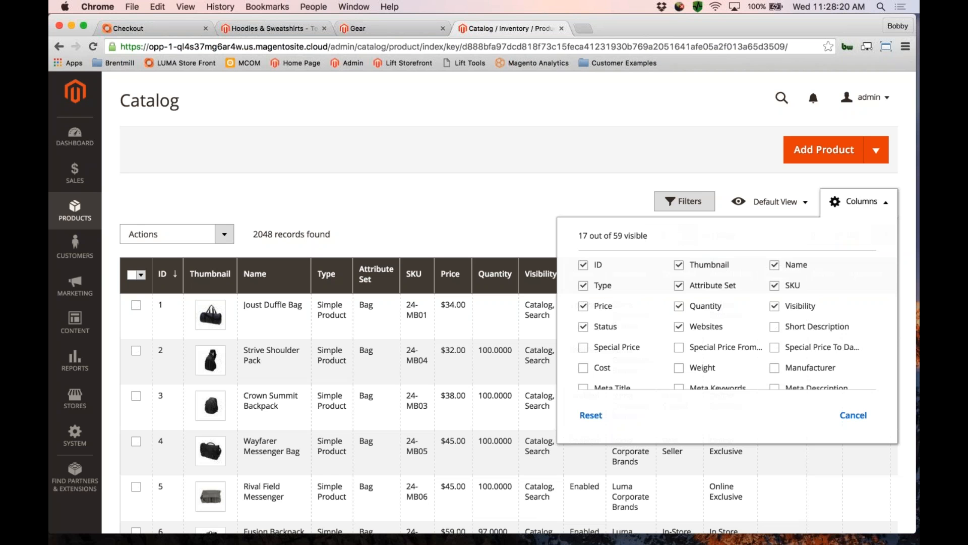
scroll(798, 327, down, 6)
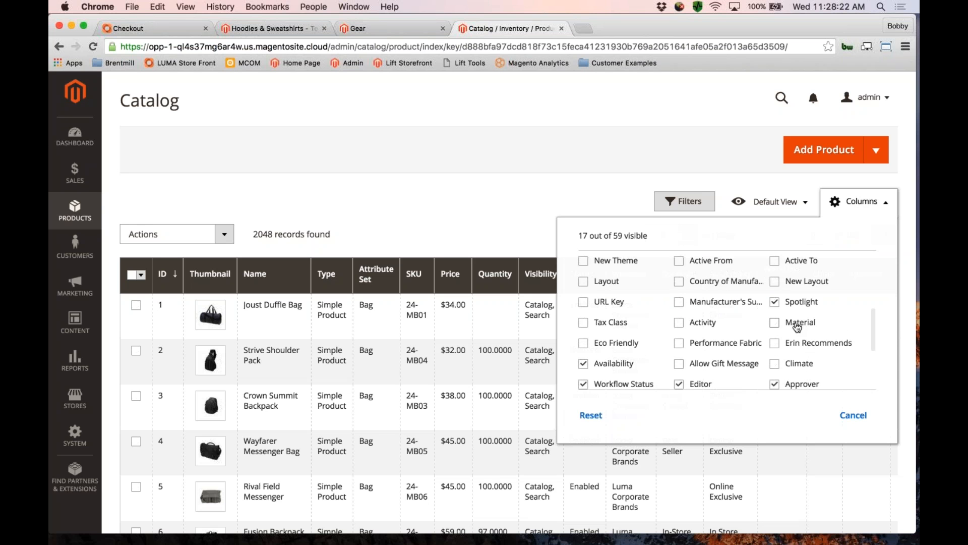
scroll(797, 328, down, 2)
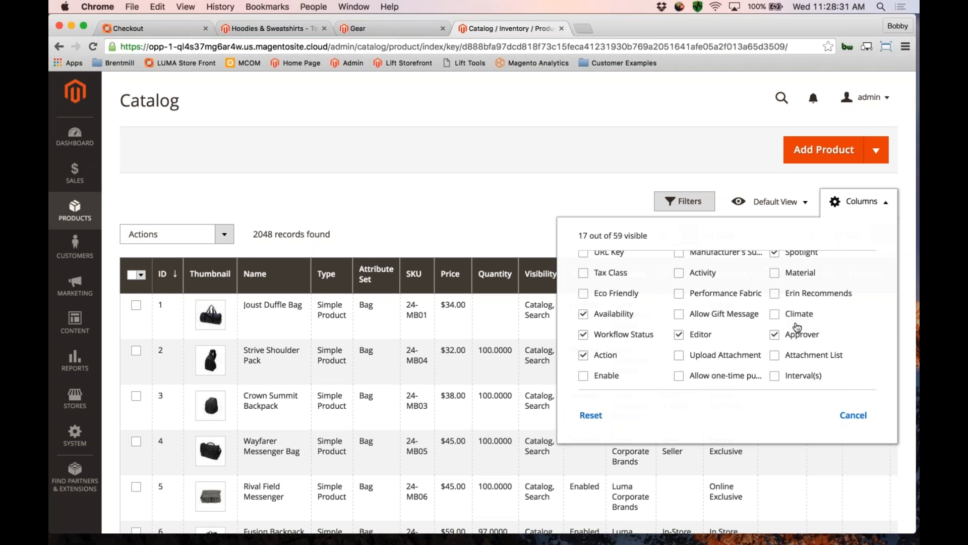
scroll(797, 328, down, 1)
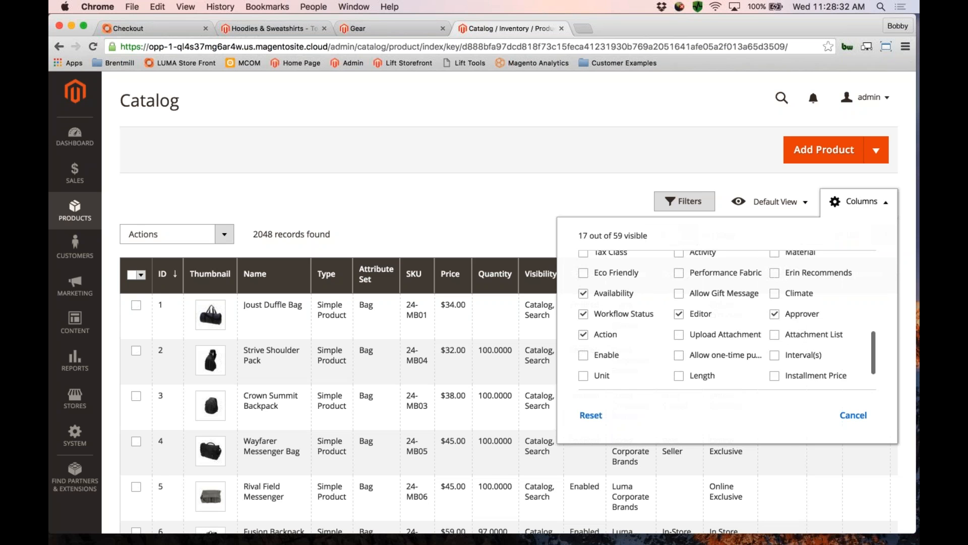
click(624, 314)
click(701, 313)
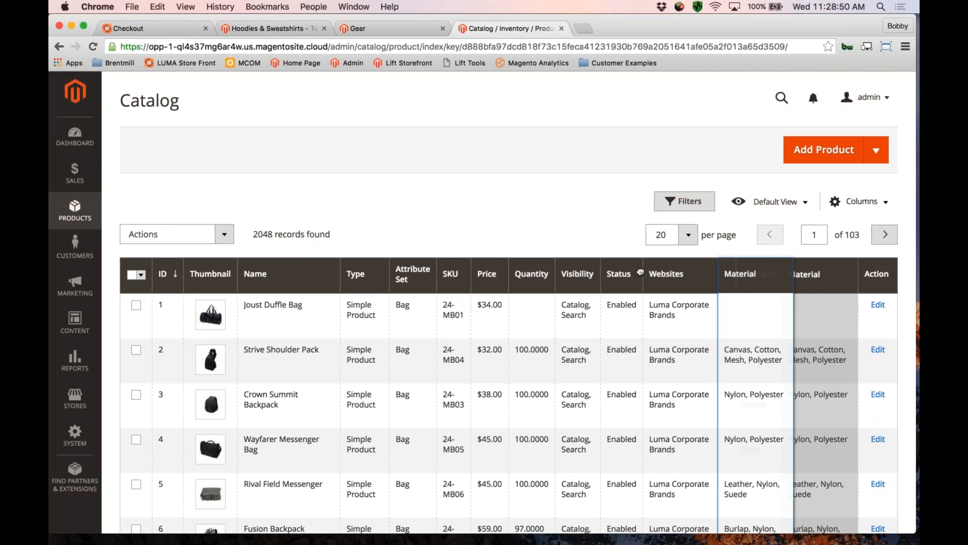
drag(639, 272, 408, 272)
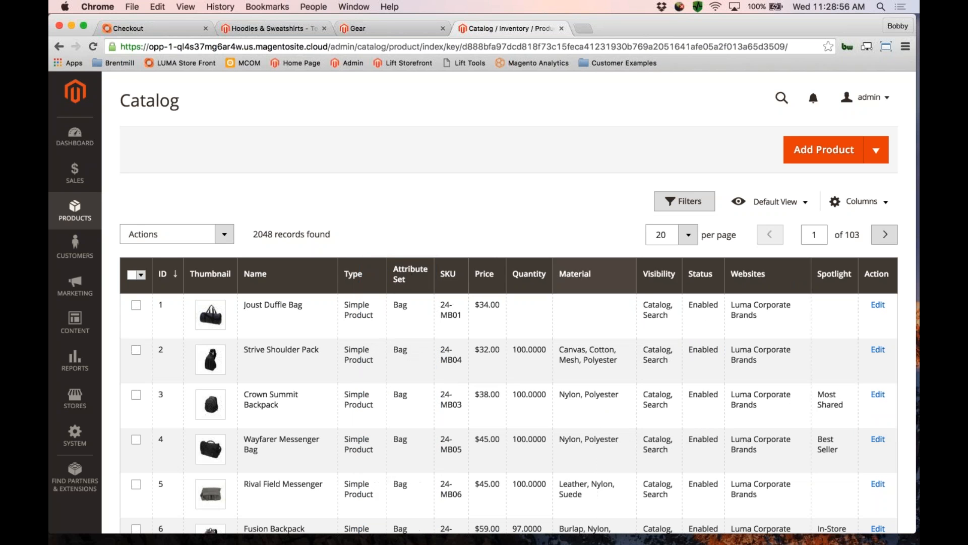
- Filter the product catalog to the Organic Cotton material and the Top attribute set
click(684, 201)
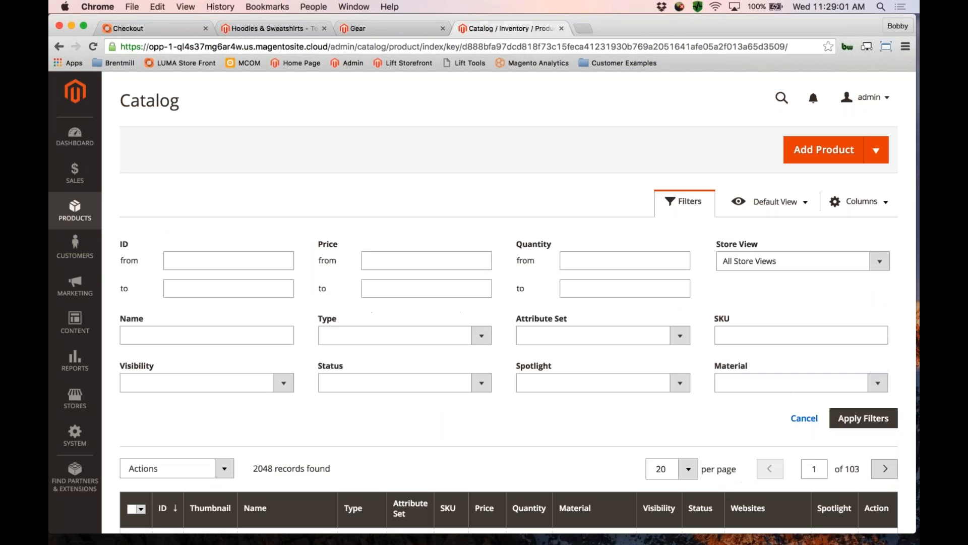
click(801, 383)
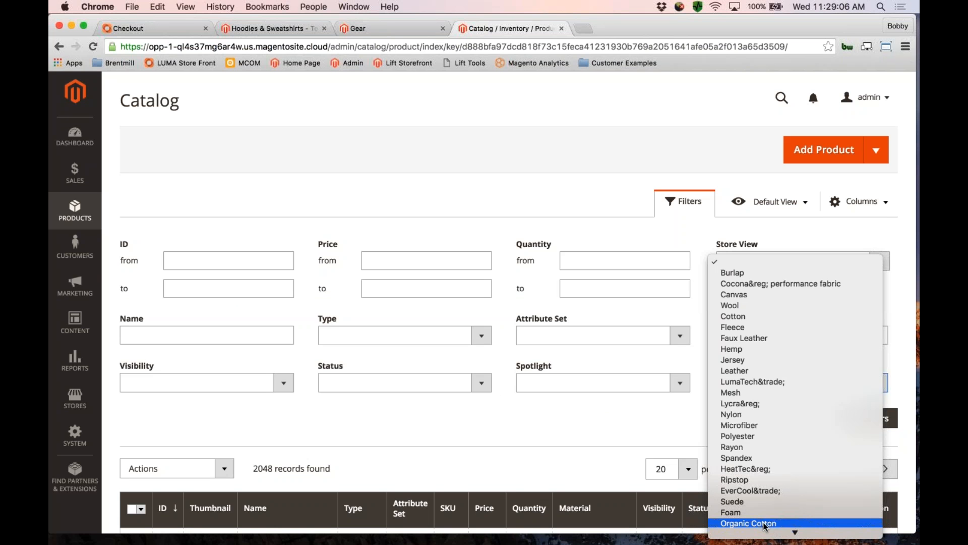
click(765, 525)
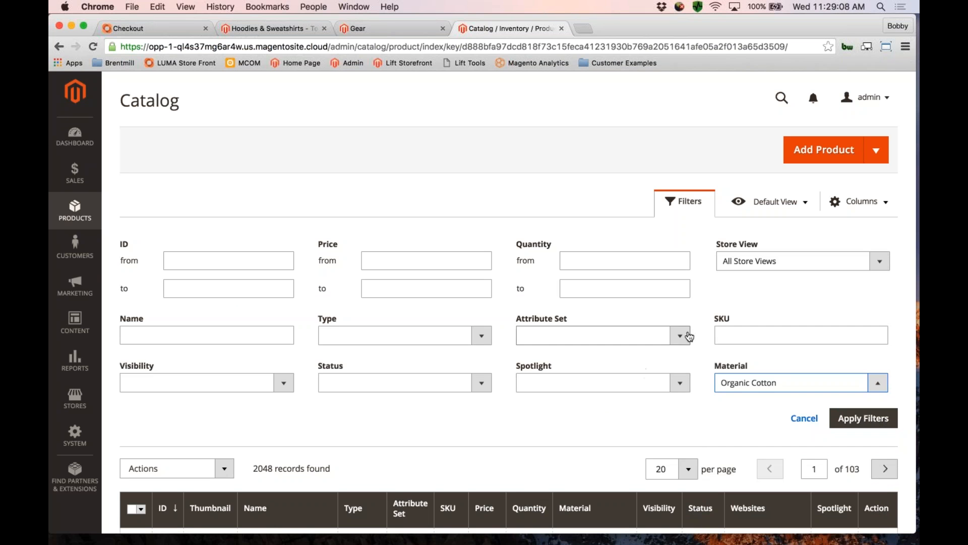
click(646, 335)
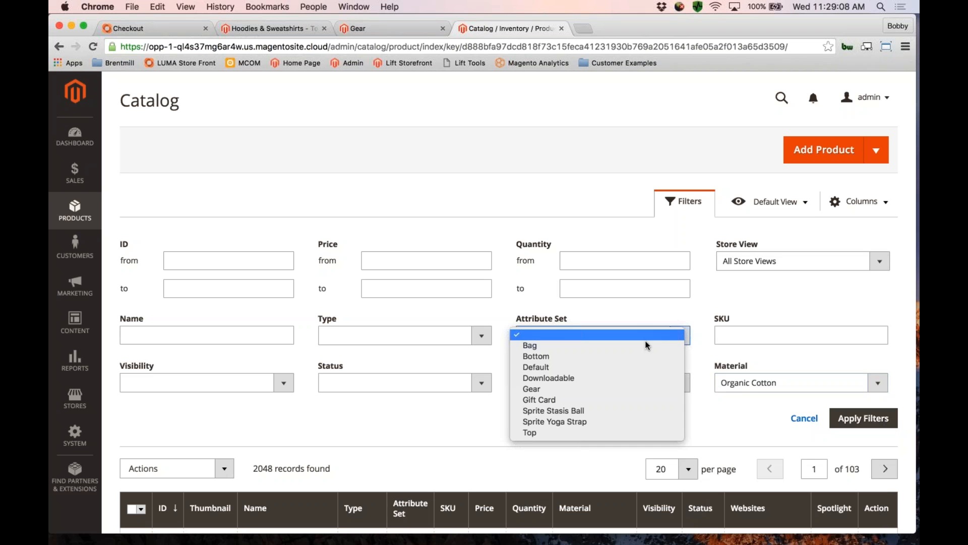
key(t)
key(Return)
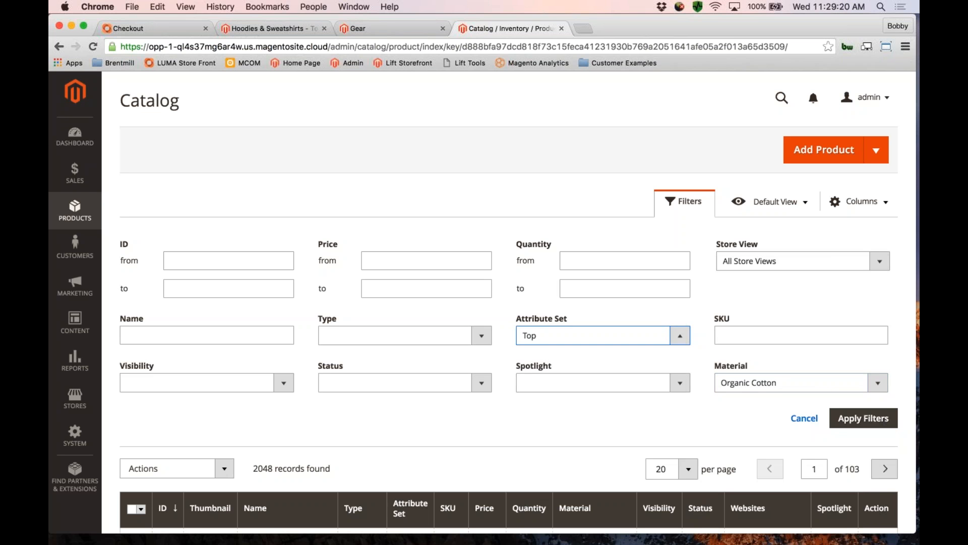
key(Return)
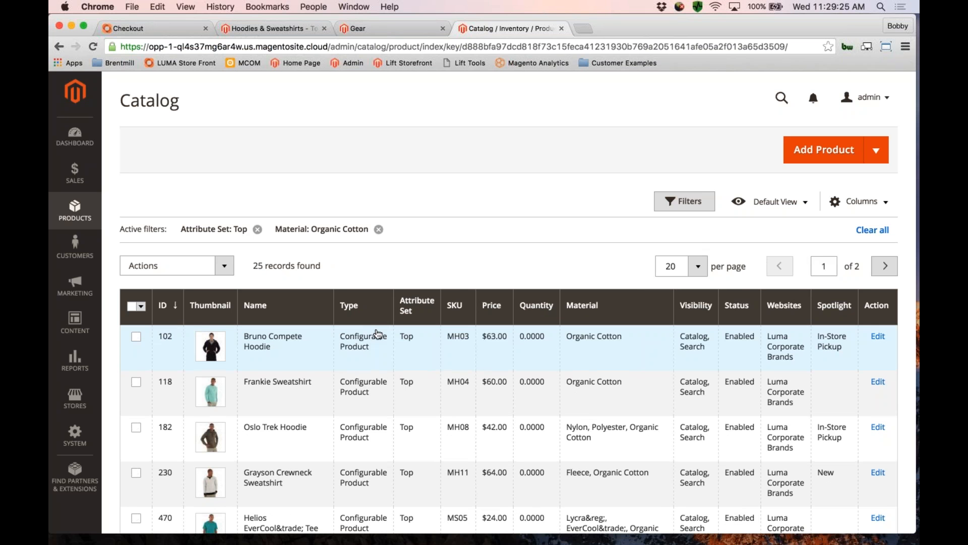
- Save the filtered product grid as a new view named "Organic Cotton Tops"
click(771, 202)
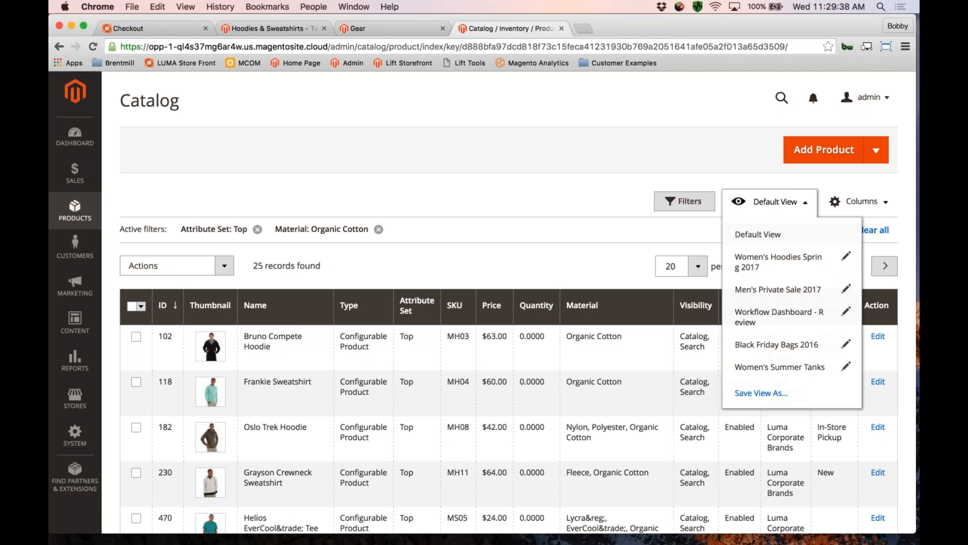
click(761, 392)
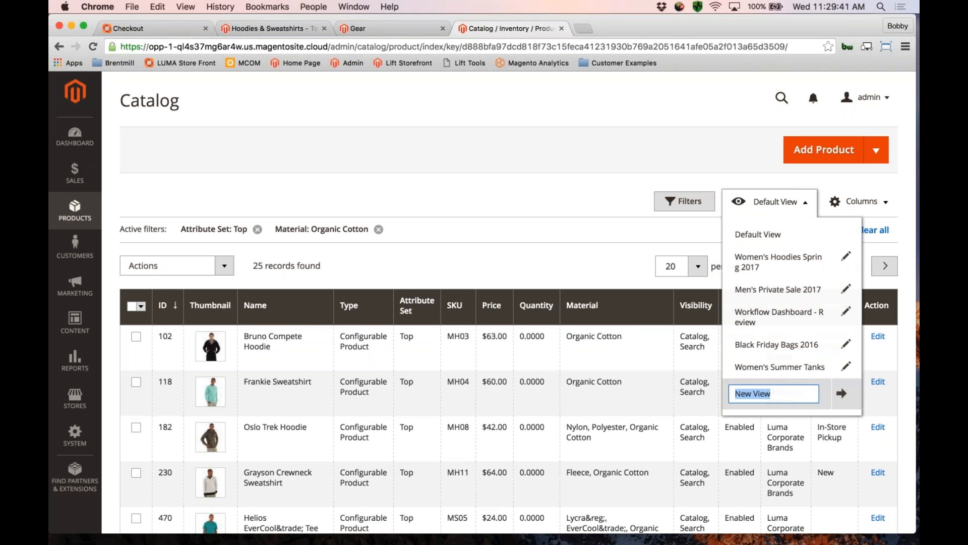
text(Organic Cotton top)
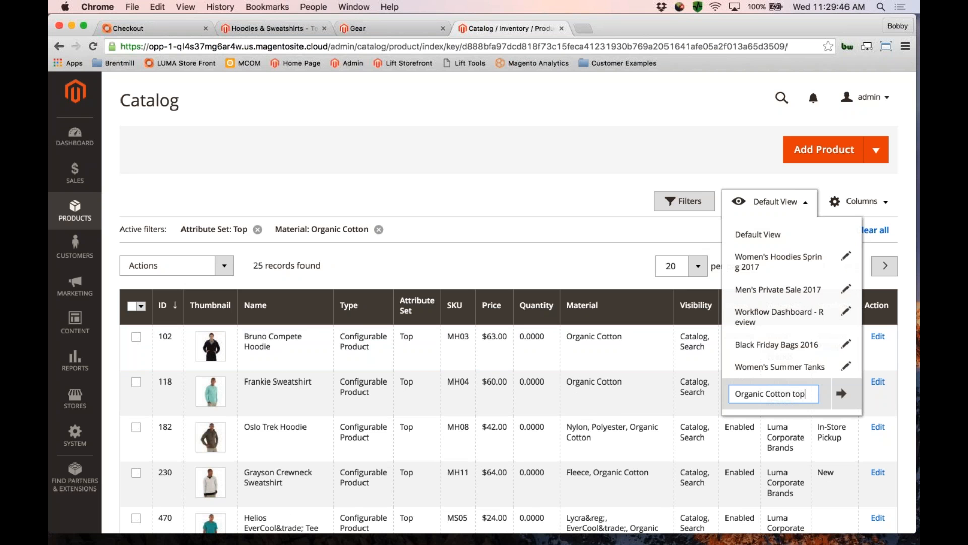
key(BackSpace)
key(BackSpace)
key(BackSpace)
text(Tops)
key(Return)
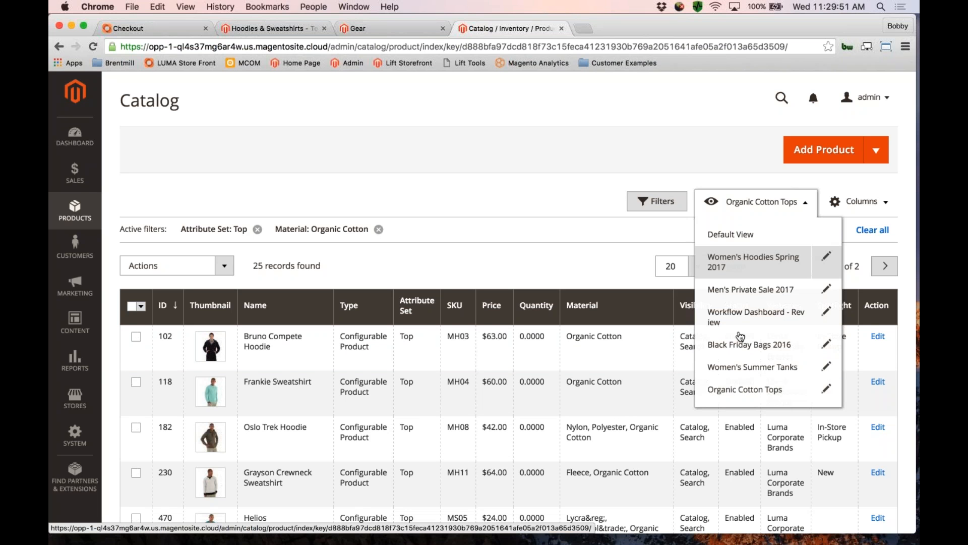
- Switch the catalog through the saved views Workflow Dashboard - Review, Men's Private Sale 2017 and Women's Hoodies Spring 2017
click(740, 323)
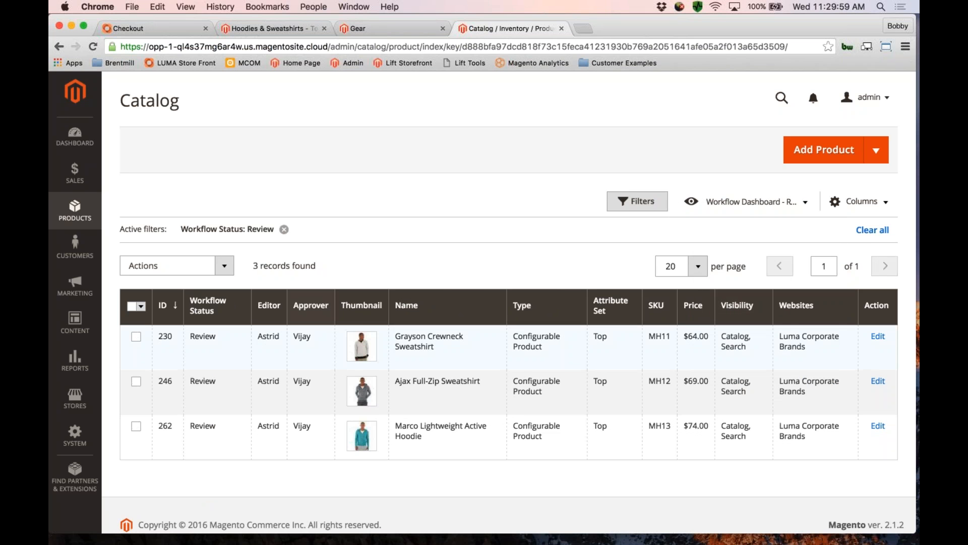
click(742, 203)
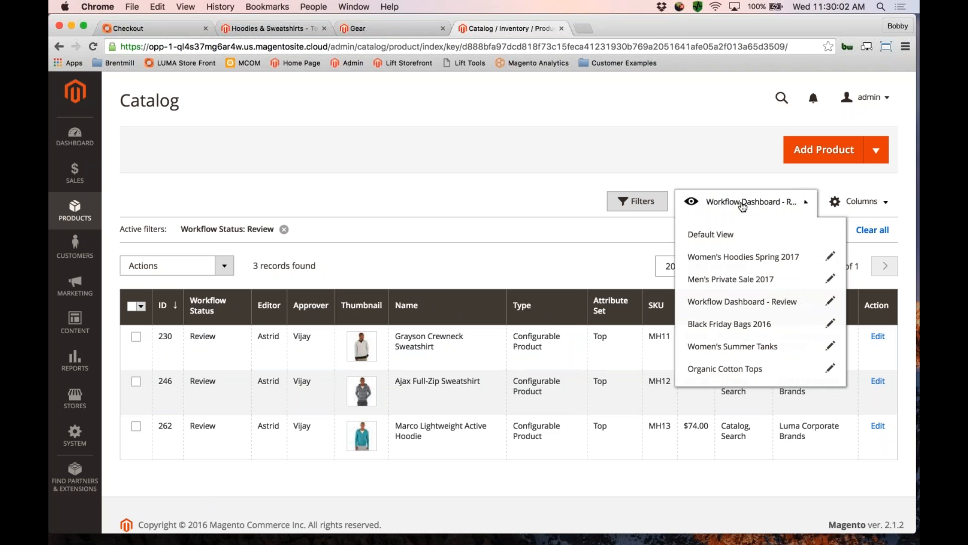
click(730, 279)
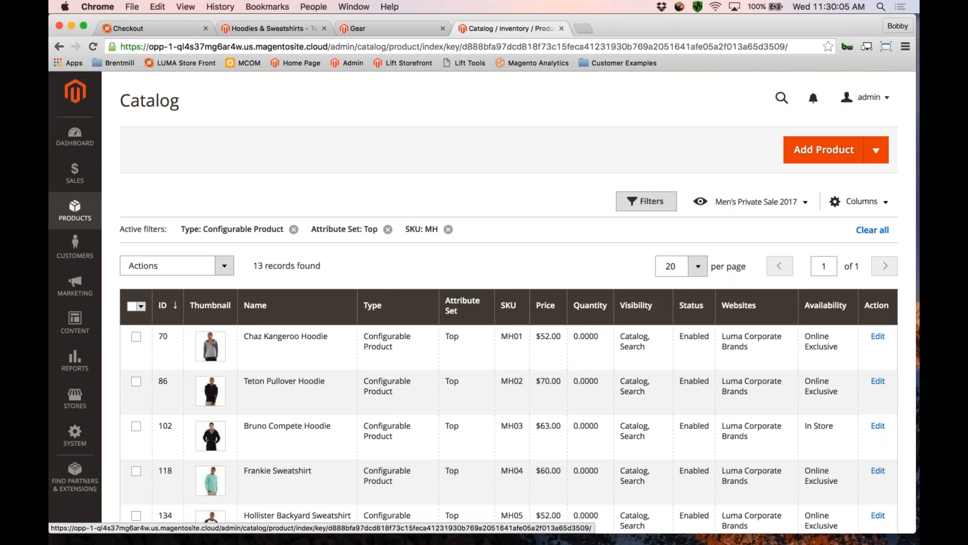
click(746, 201)
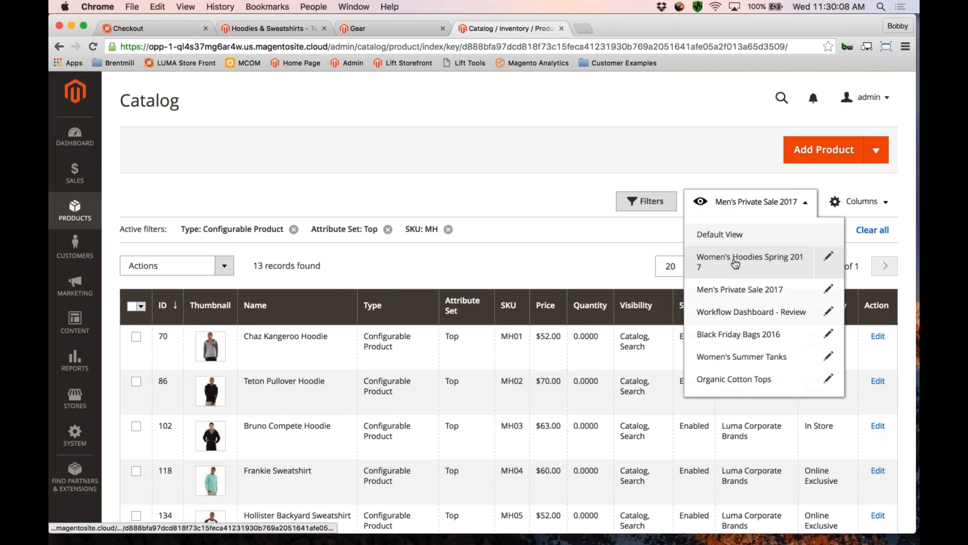
click(735, 262)
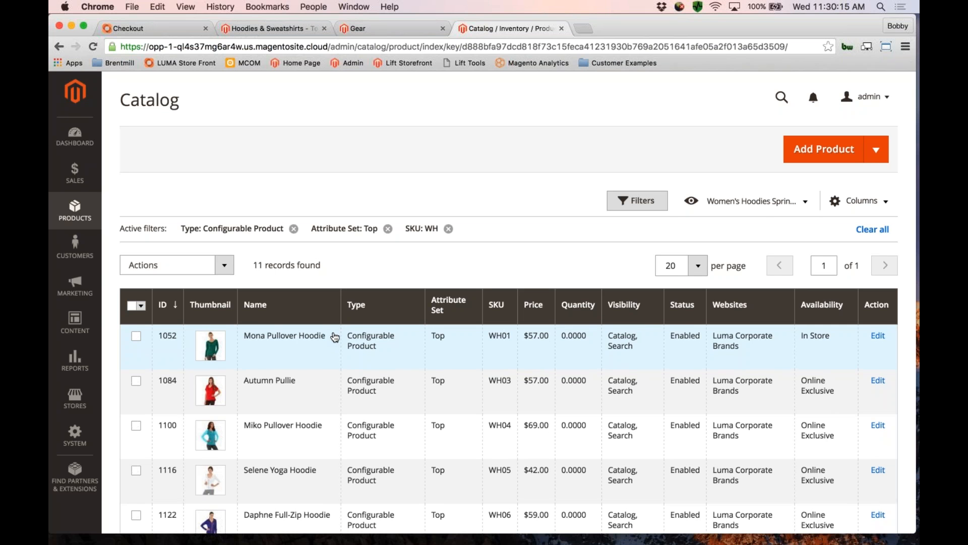
- Select all products in the Women's Hoodies view and examine the available bulk actions without applying any
click(132, 305)
scroll(140, 275, down, 2)
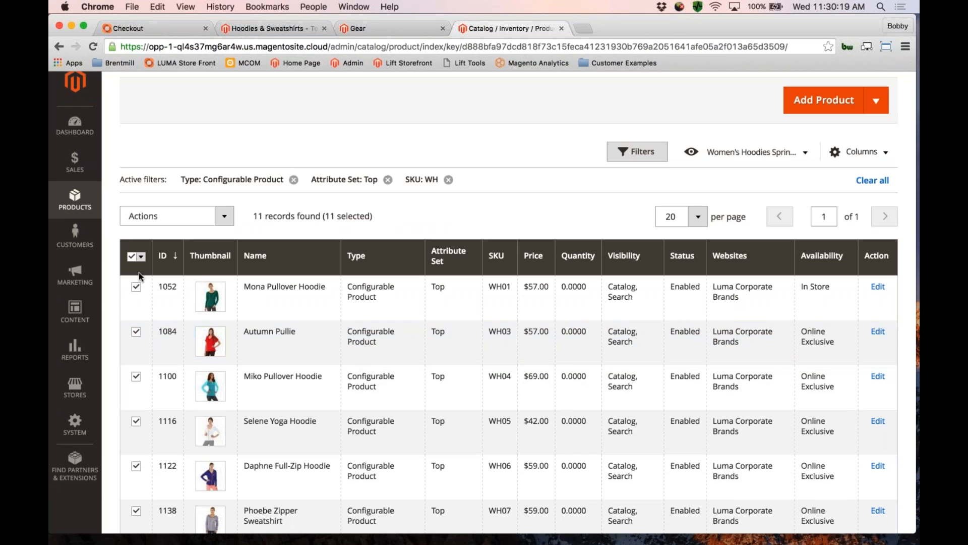
click(176, 216)
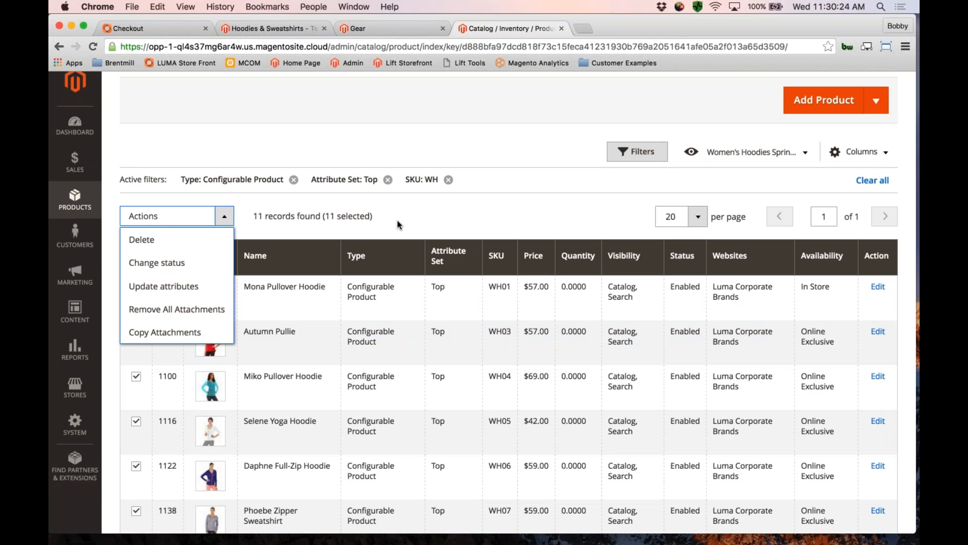
click(398, 225)
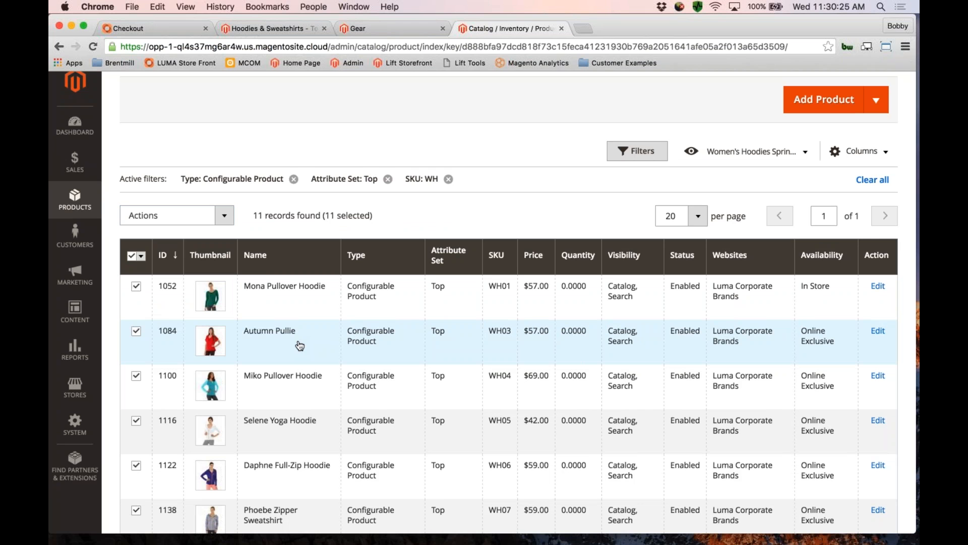
- Start a new scheduled update for the Ariel Roll Sleeve Sweatshirt and assign it to the existing Summer Sunset Sale campaign
scroll(300, 345, down, 3)
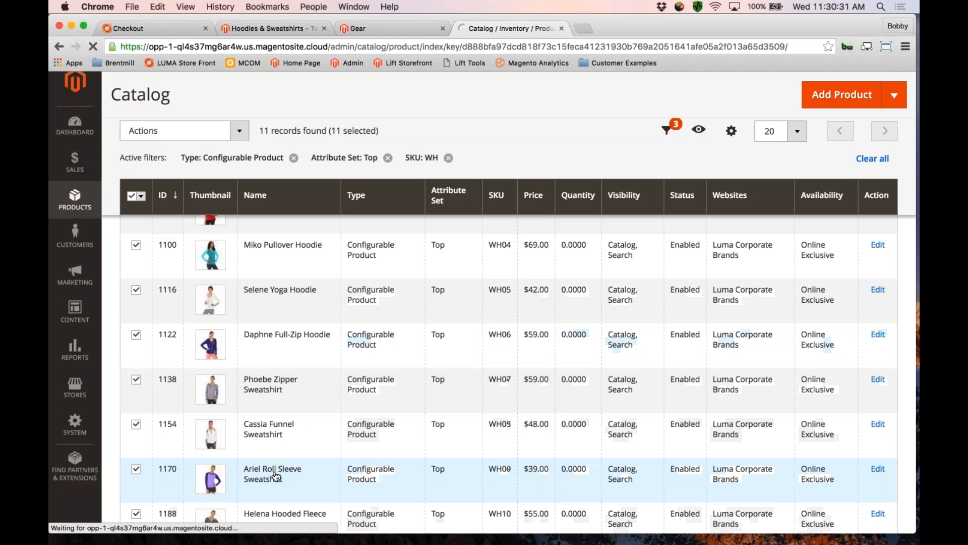
click(276, 476)
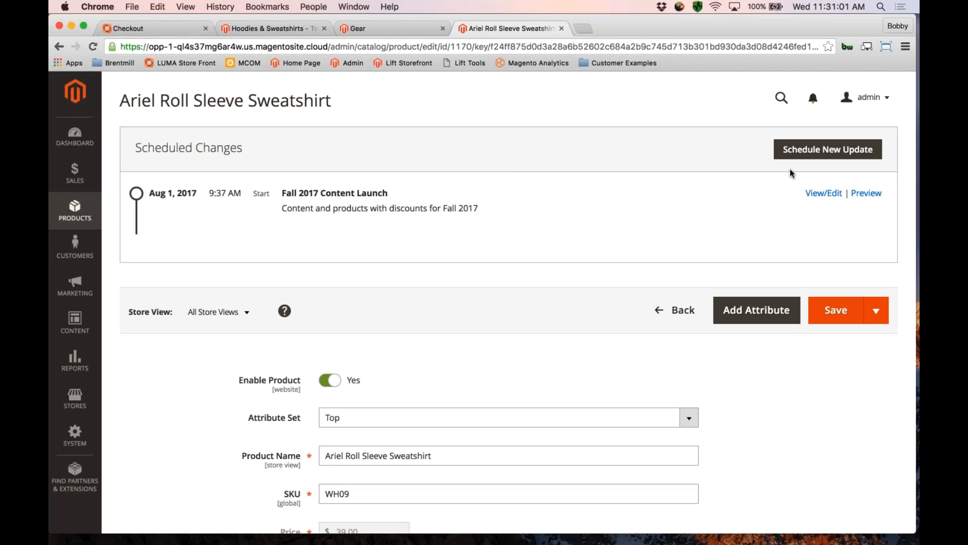
click(816, 154)
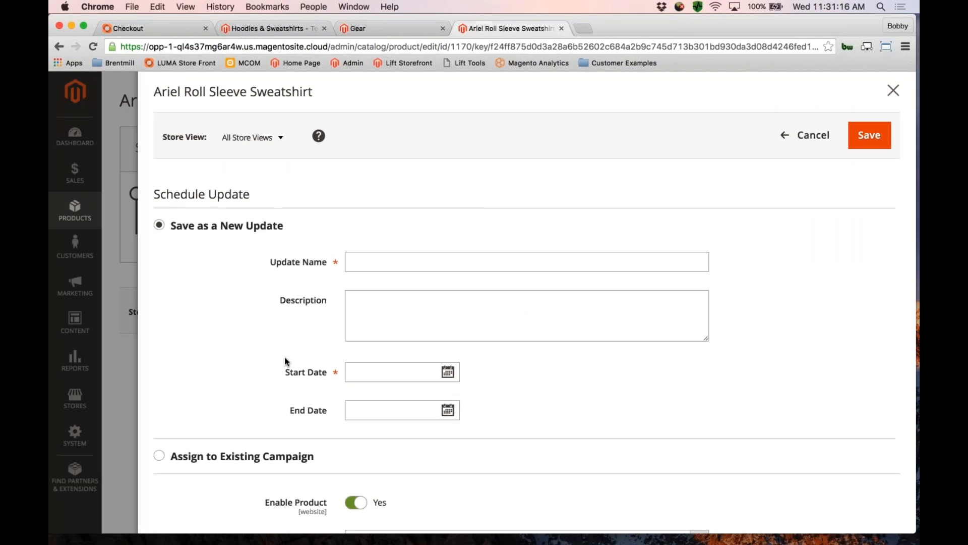
click(158, 457)
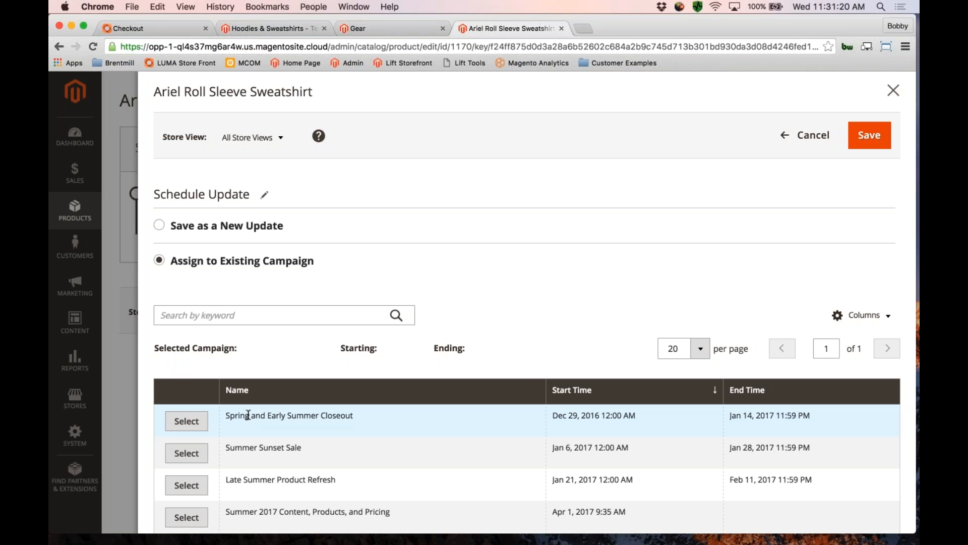
scroll(248, 415, down, 3)
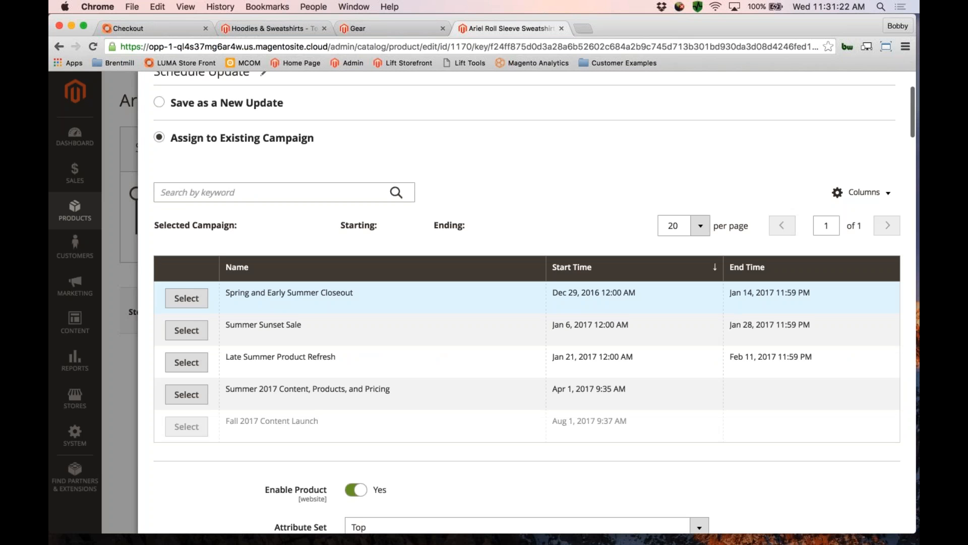
scroll(383, 288, down, 1)
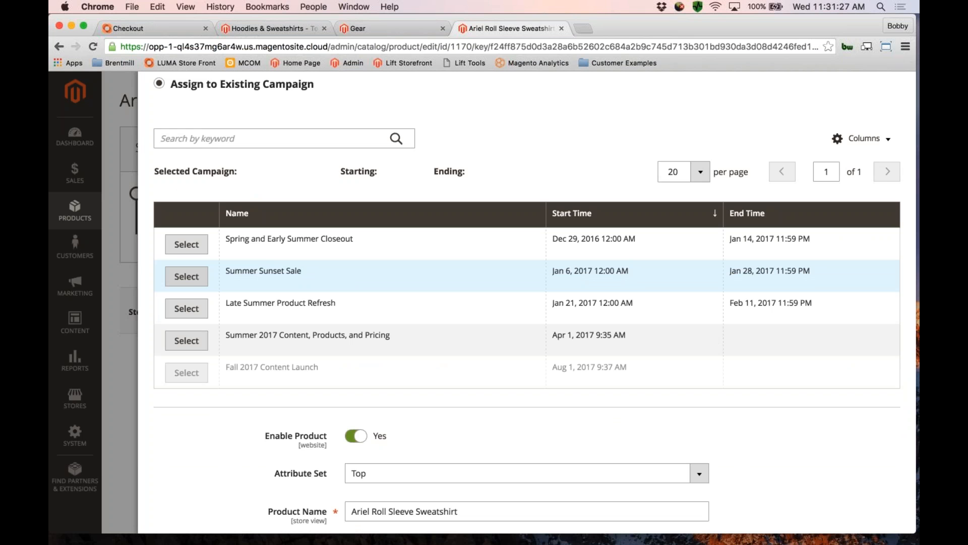
click(186, 277)
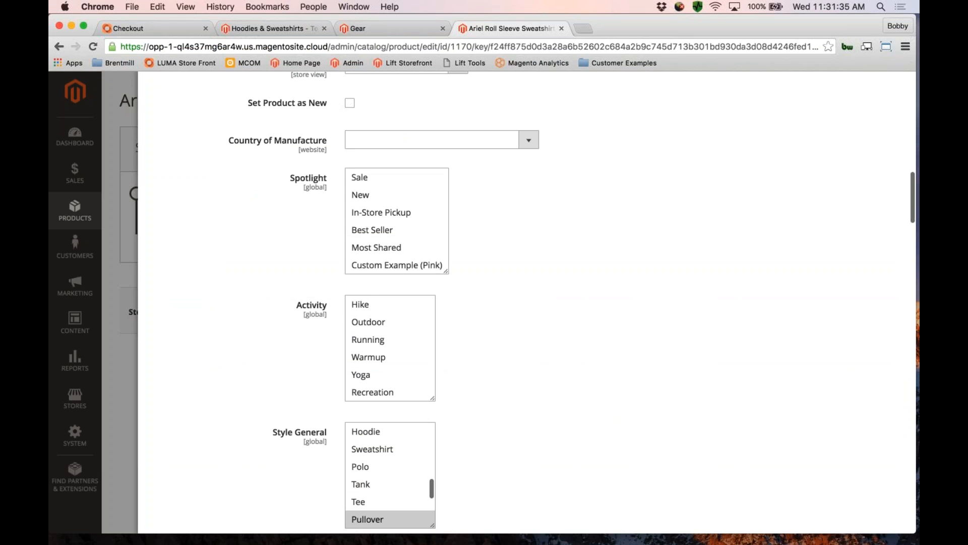
- Set the Performance Fabric and Erin Recommends attributes to Yes in the sweatshirt's scheduled update
scroll(526, 303, down, 5)
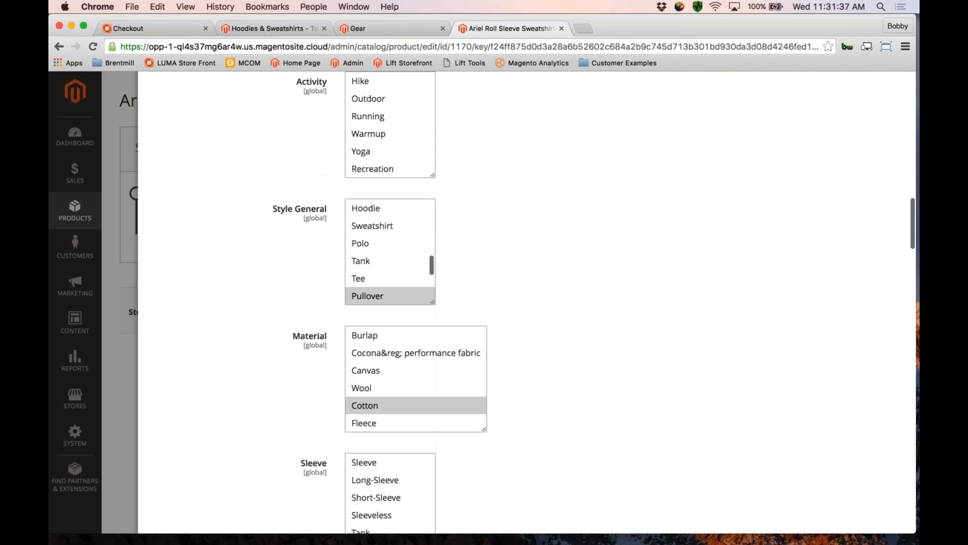
scroll(527, 302, down, 8)
scroll(527, 303, down, 6)
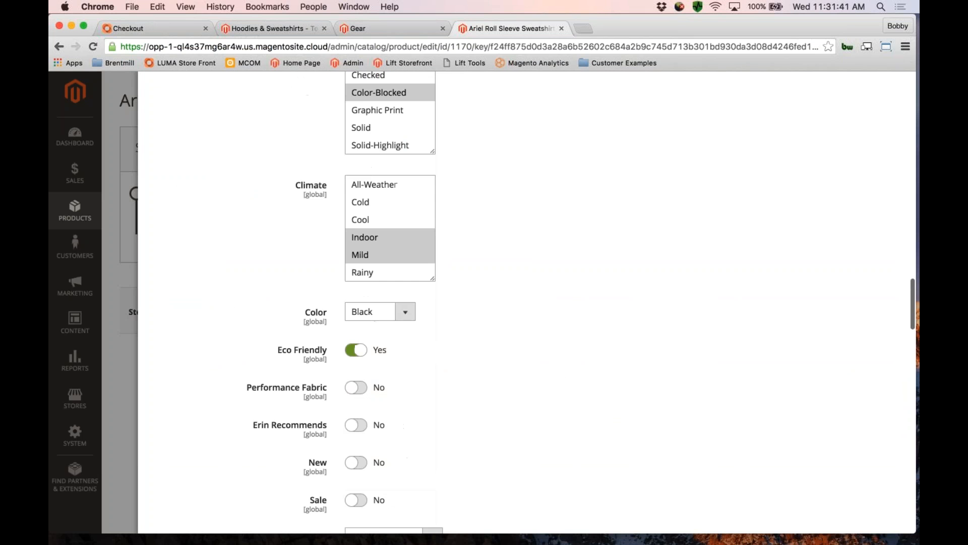
scroll(527, 302, down, 1)
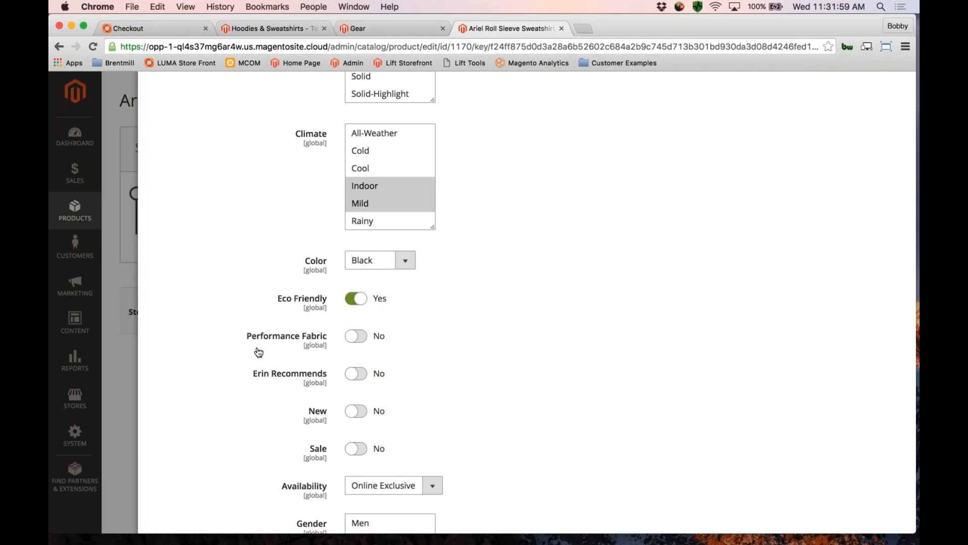
scroll(259, 352, down, 1)
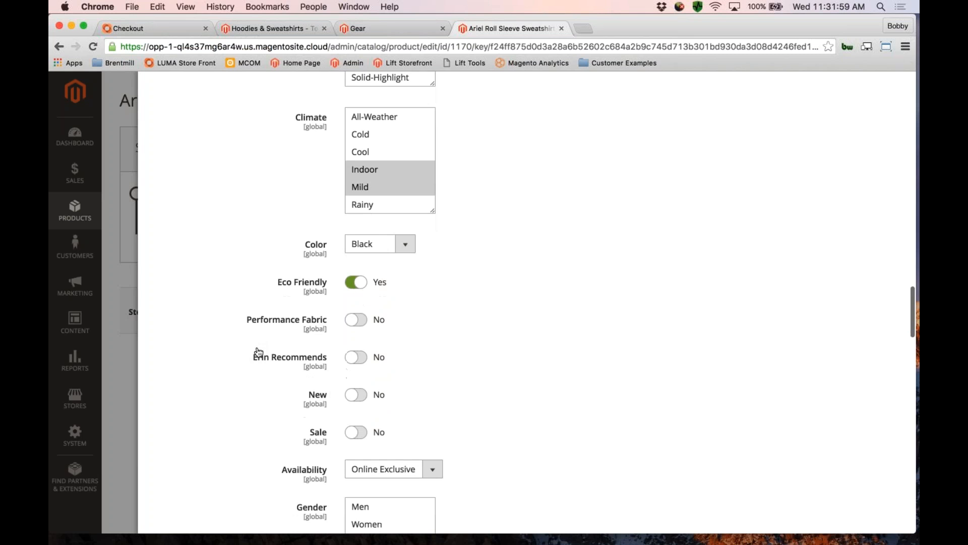
scroll(259, 352, down, 2)
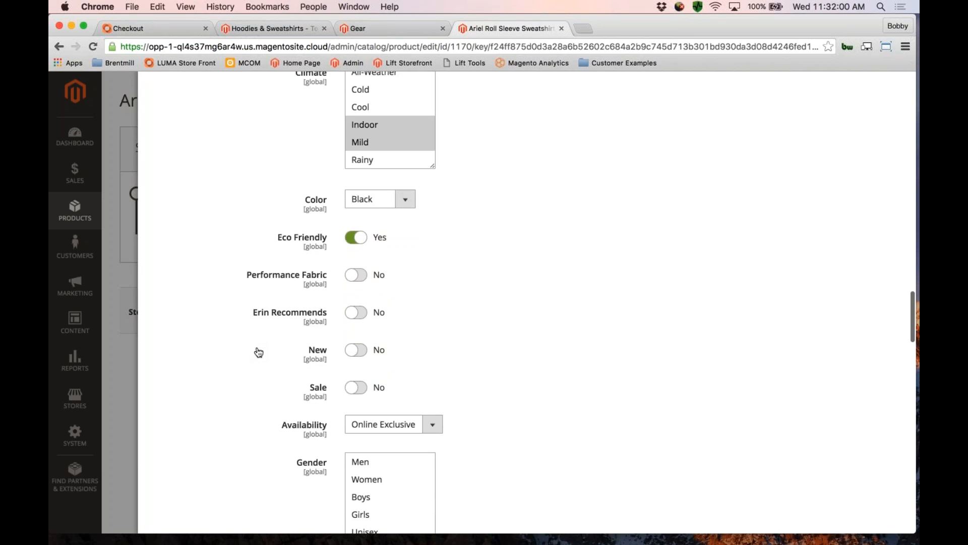
scroll(259, 352, down, 1)
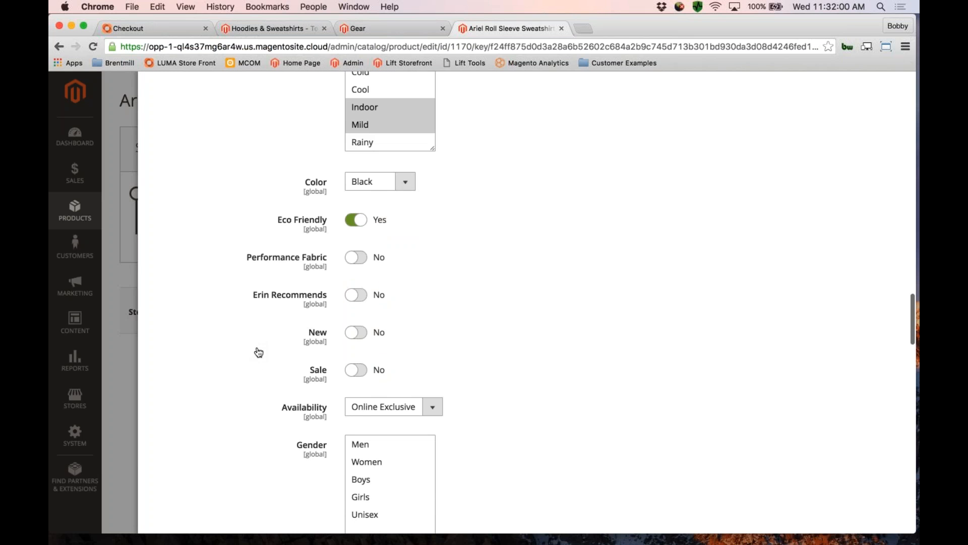
scroll(259, 352, down, 1)
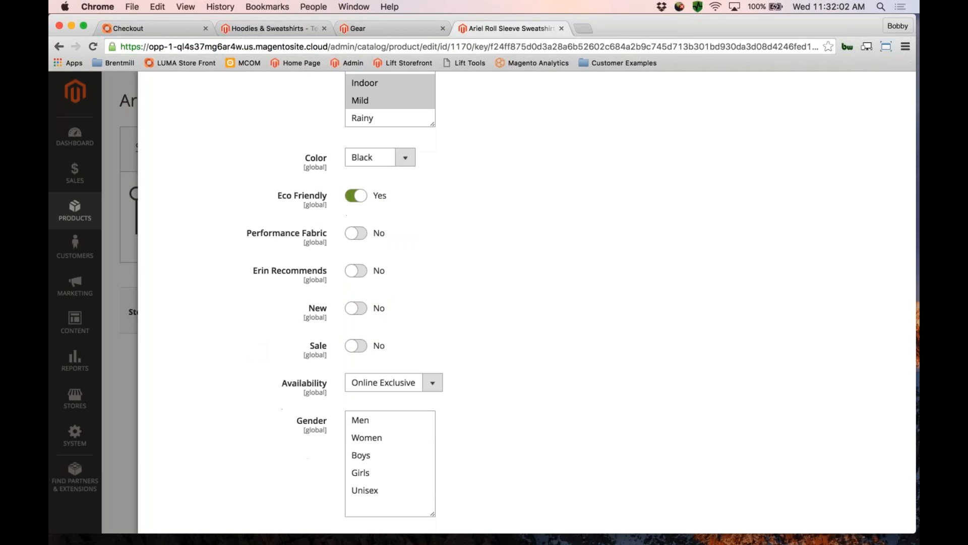
click(355, 235)
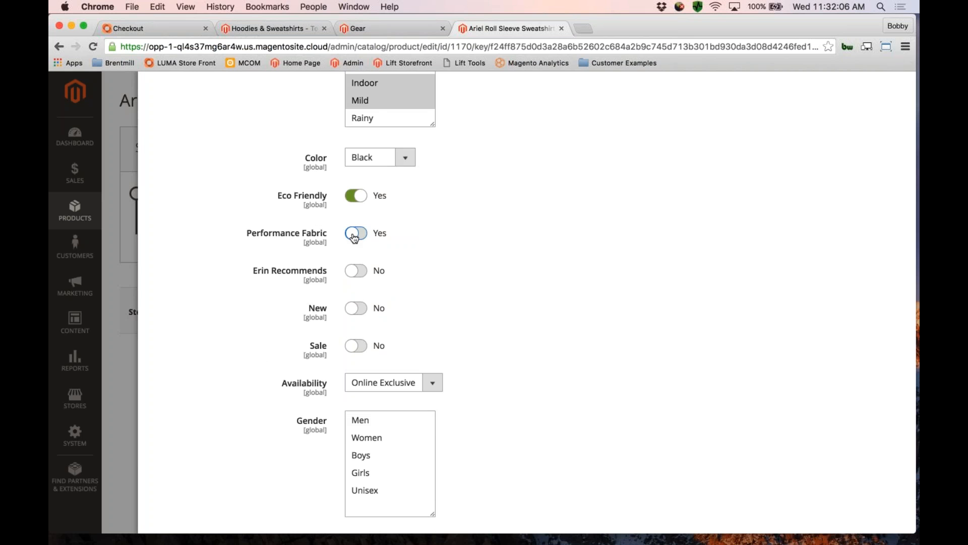
click(357, 275)
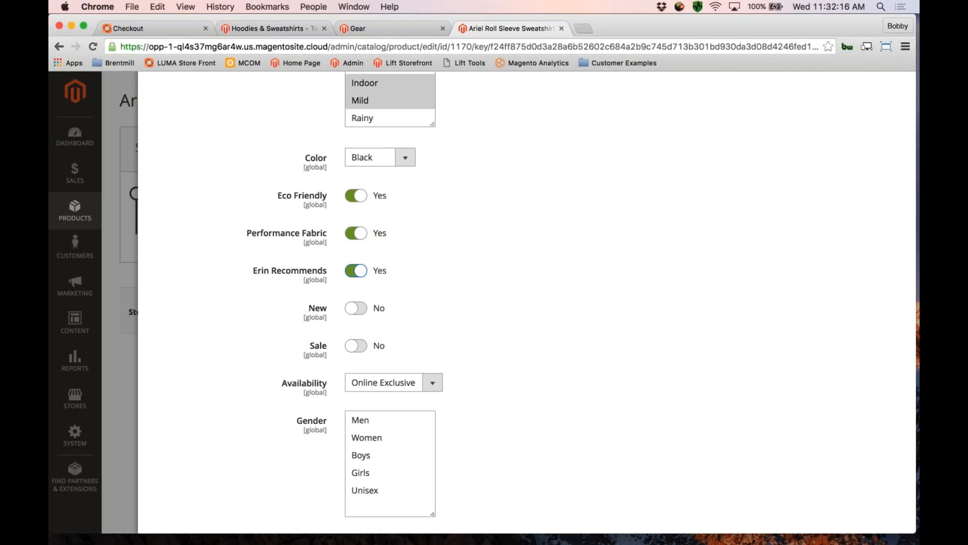
- Set the product's Gender attribute to Women
scroll(527, 302, down, 1)
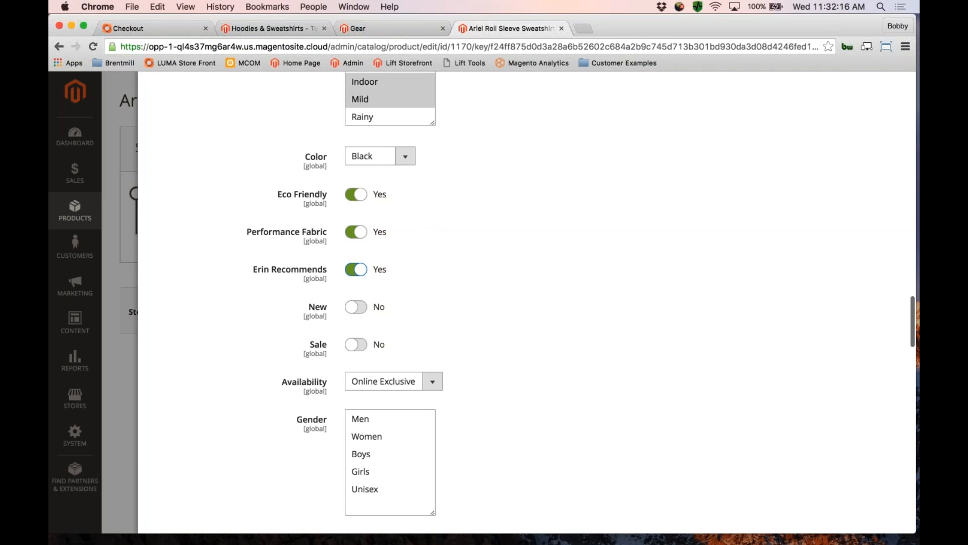
scroll(526, 303, down, 4)
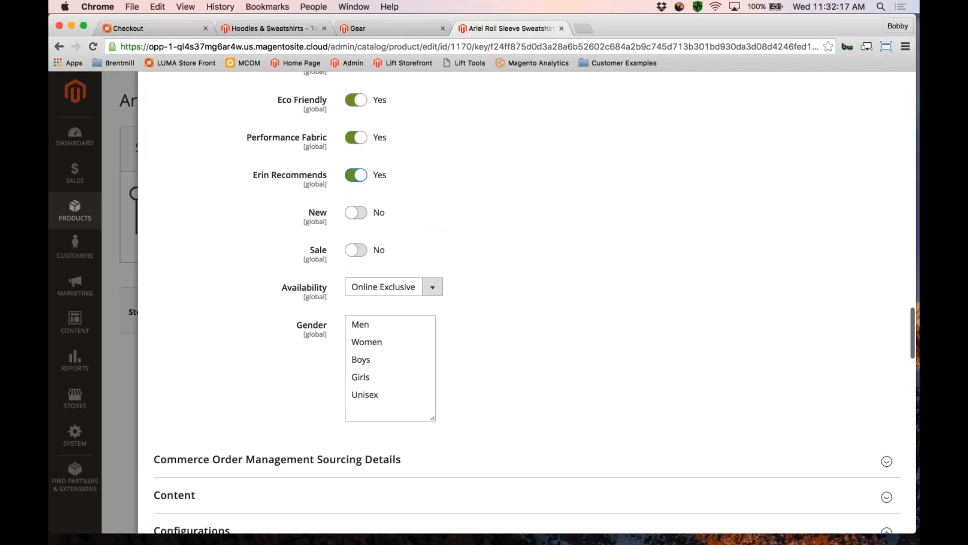
click(366, 341)
scroll(235, 315, down, 1)
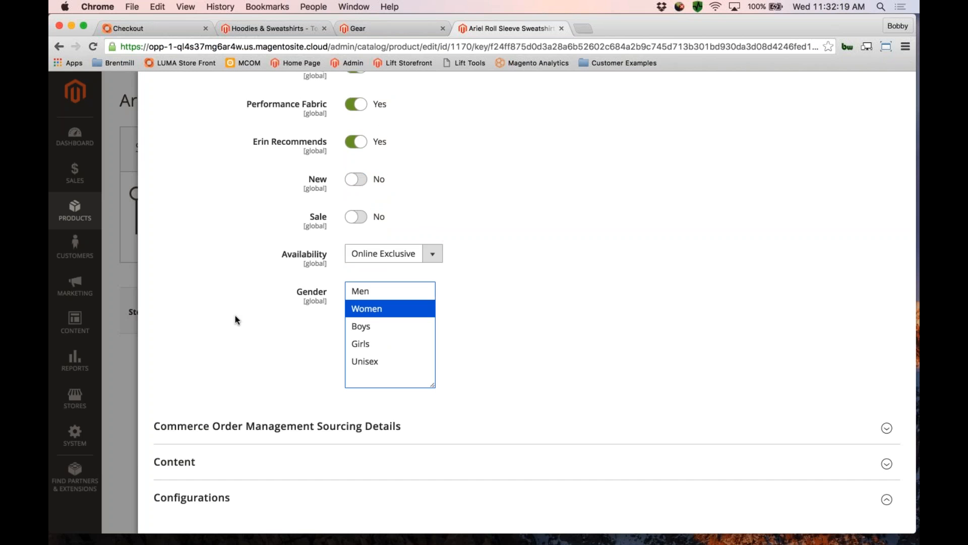
- Add "SALE!" at the beginning of the product description in the Content section and collapse that section
scroll(235, 315, down, 3)
click(188, 312)
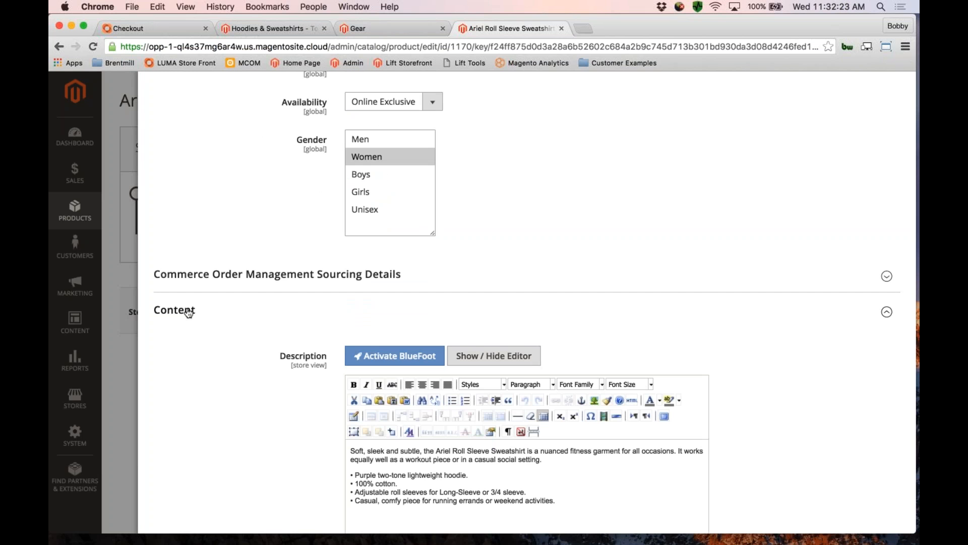
scroll(404, 342, down, 3)
text(SALE!)
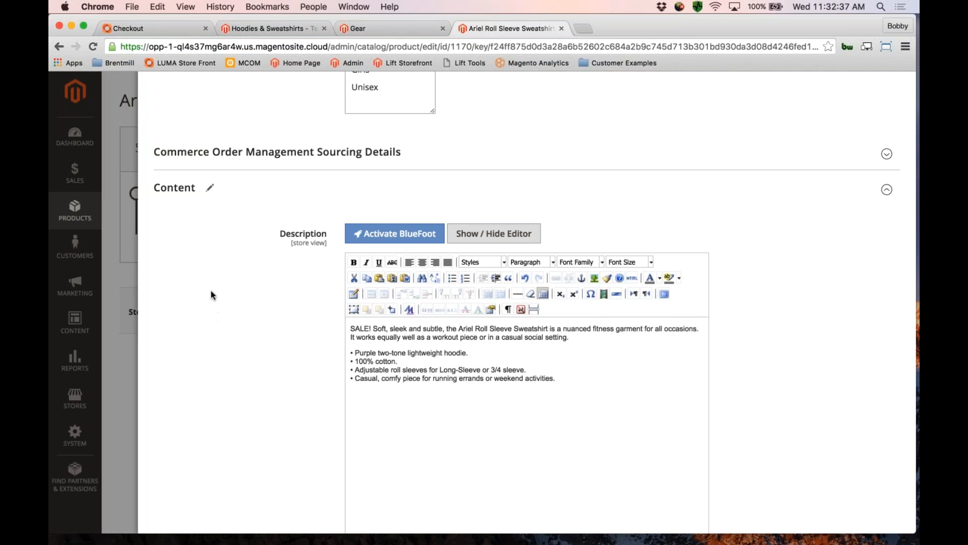
click(188, 190)
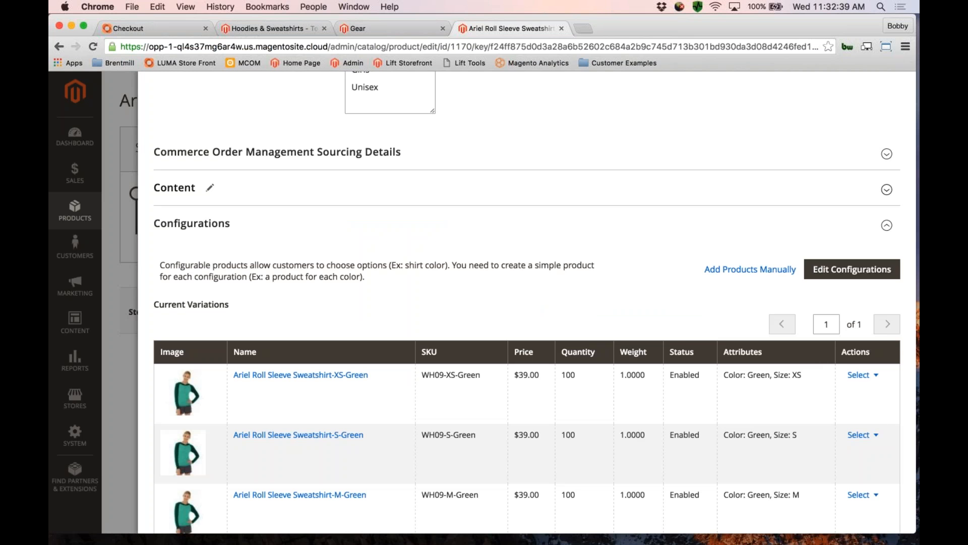
scroll(527, 303, down, 2)
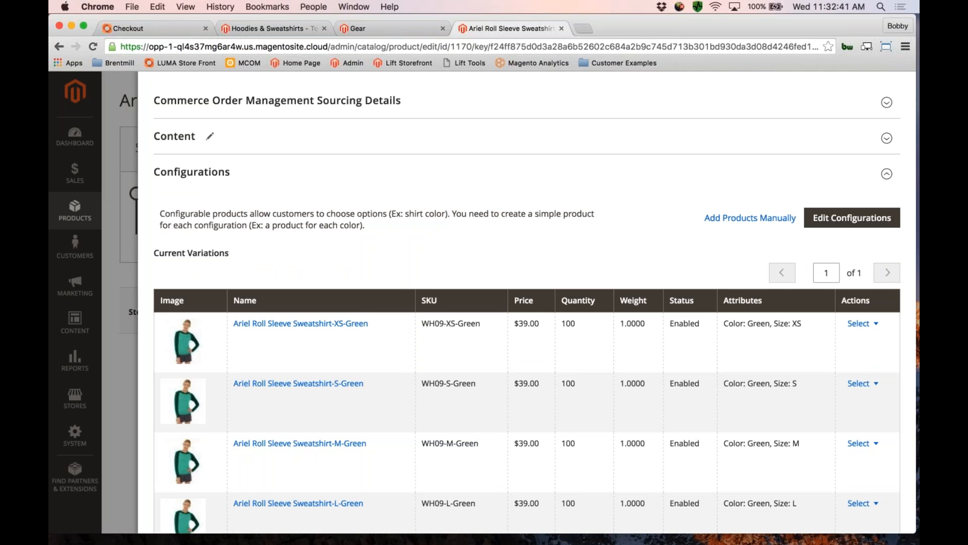
scroll(267, 327, down, 1)
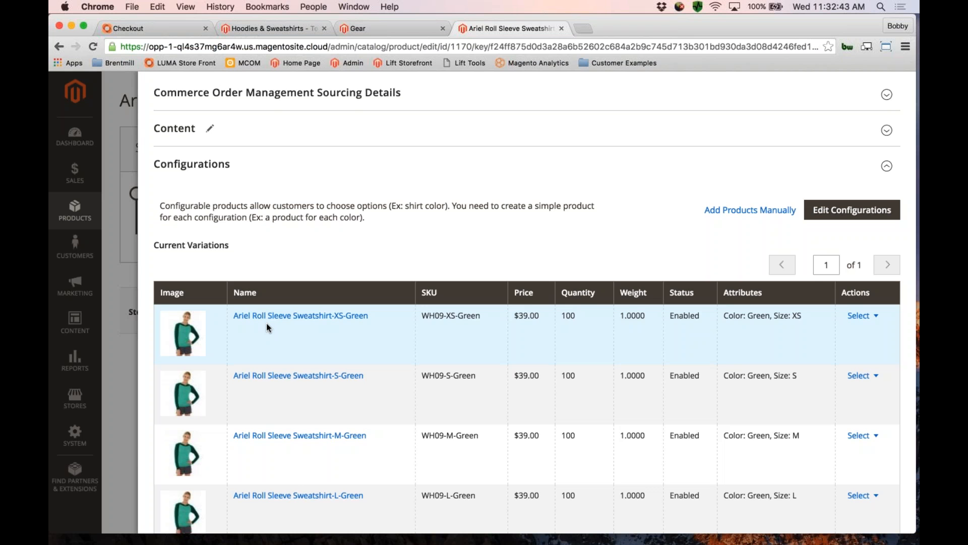
scroll(259, 330, down, 1)
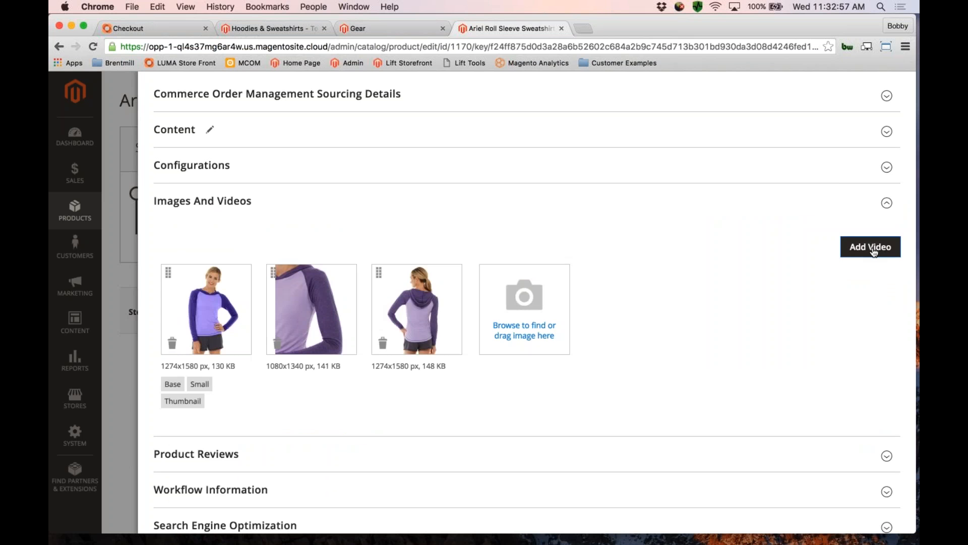
click(872, 247)
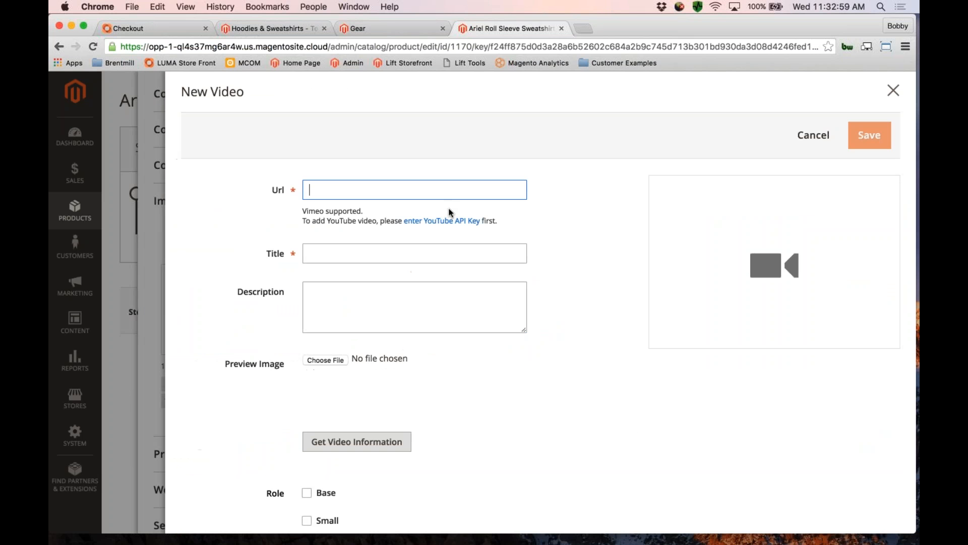
text(https://vimeo.com/196467074)
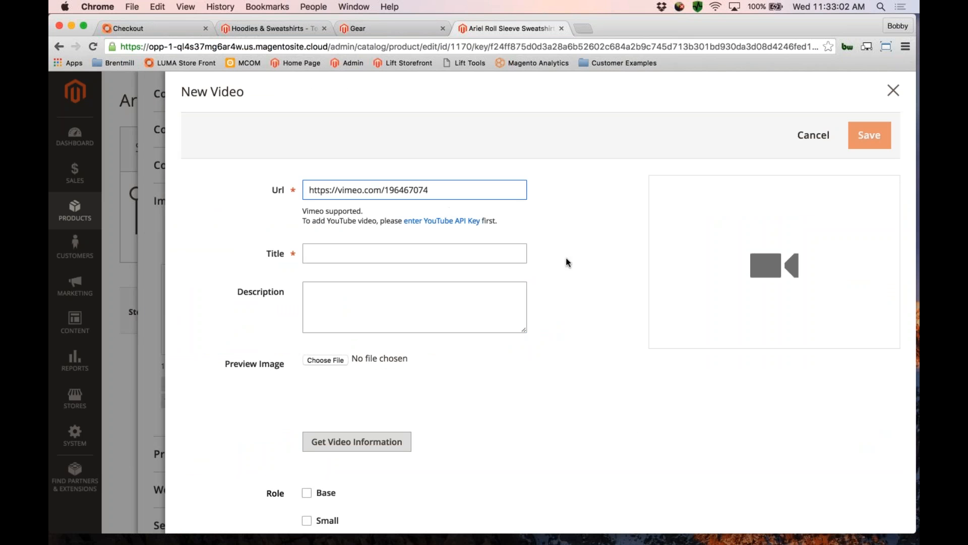
click(565, 257)
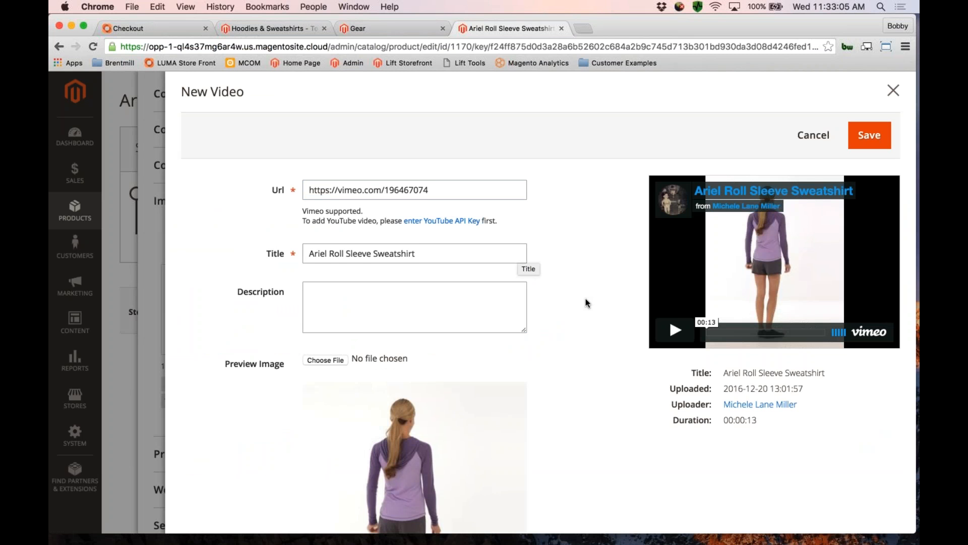
- Save the previewed video with the Base role and move it to second place among the product images
scroll(586, 303, down, 3)
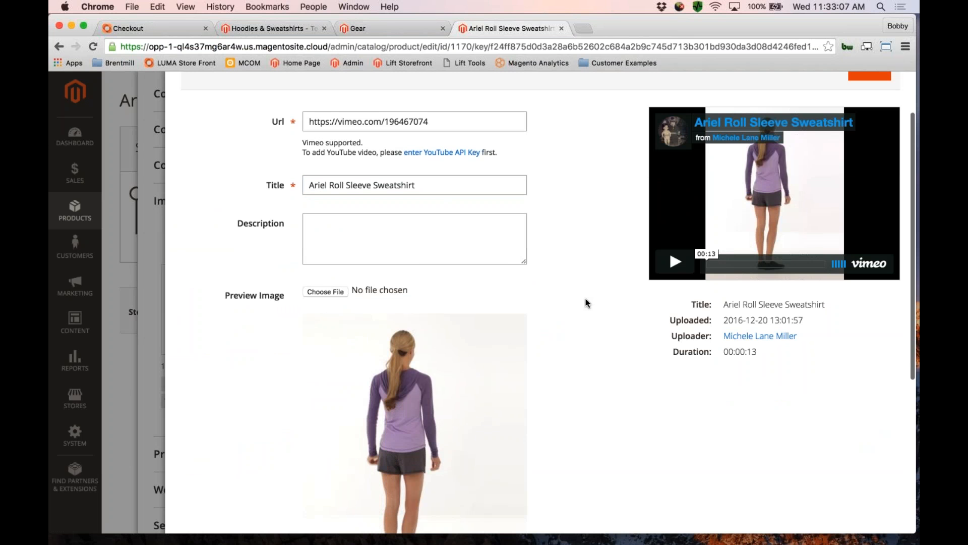
click(676, 261)
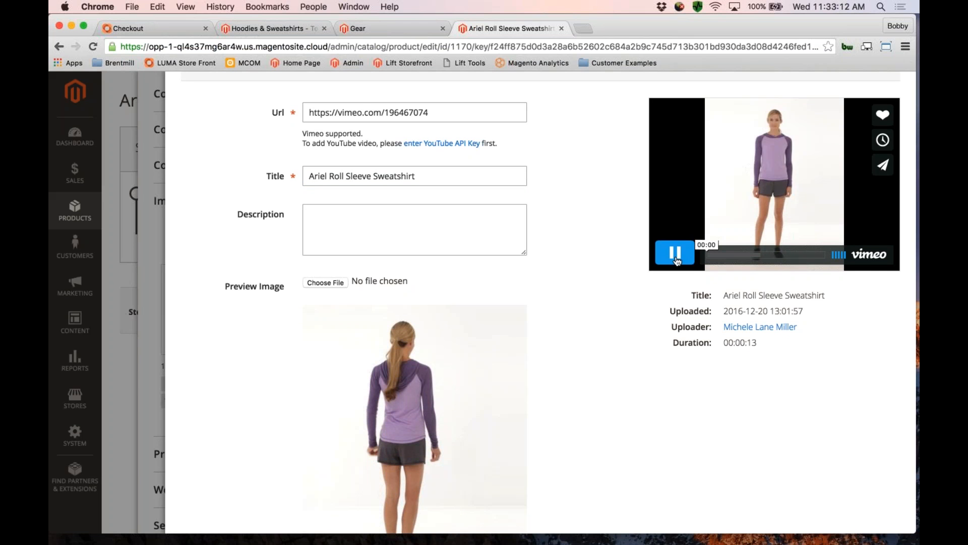
click(677, 260)
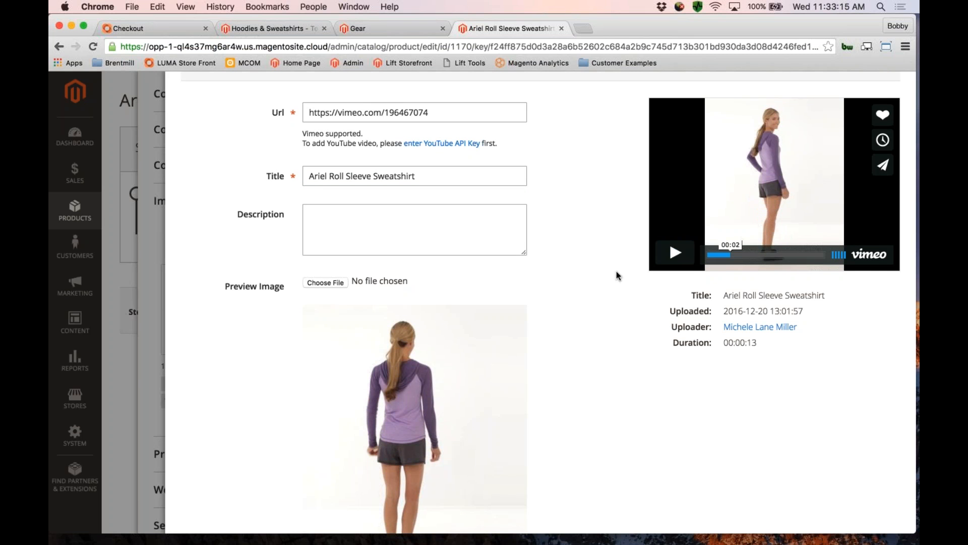
scroll(617, 275, down, 5)
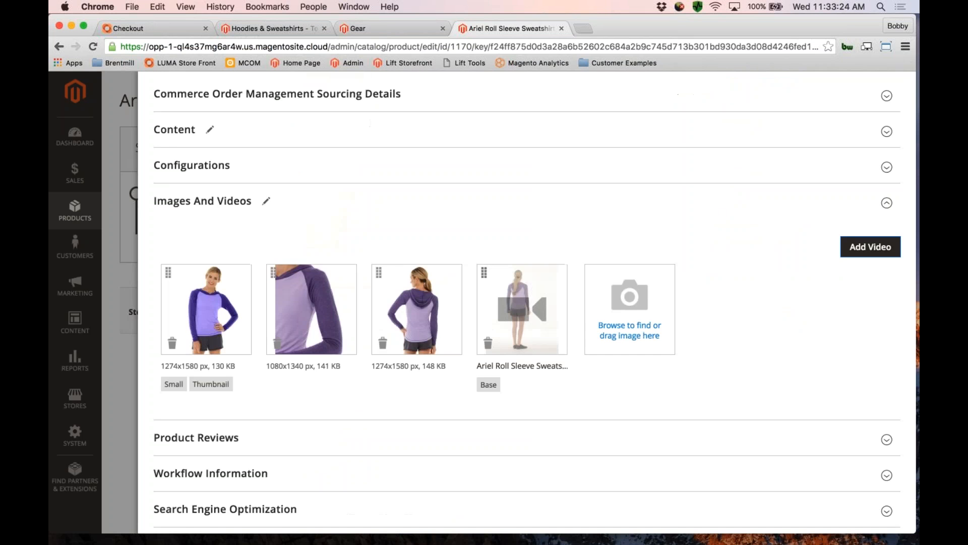
drag(508, 303, 269, 277)
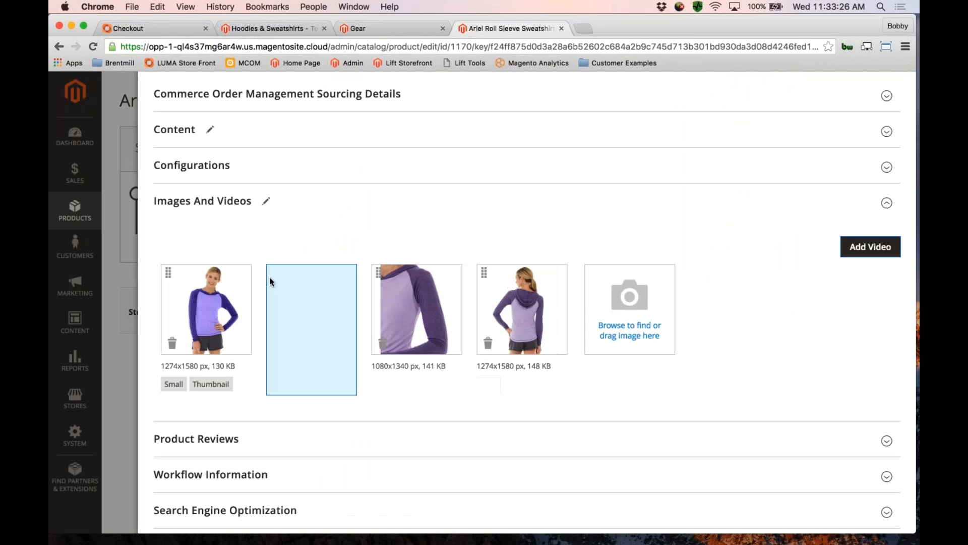
drag(269, 277, 269, 277)
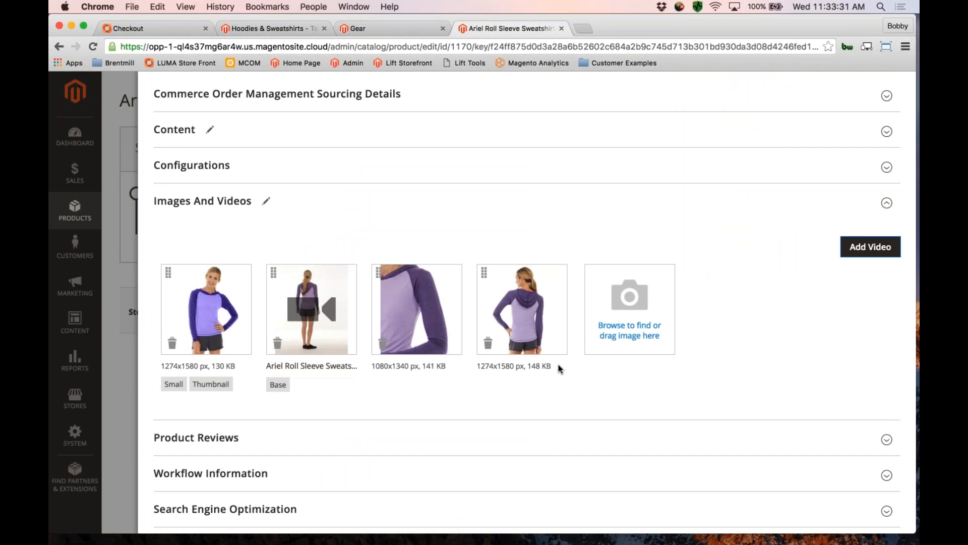
- Check the Search Engine Optimization and related products sections, and save the sweatshirt's scheduled update
scroll(558, 368, down, 1)
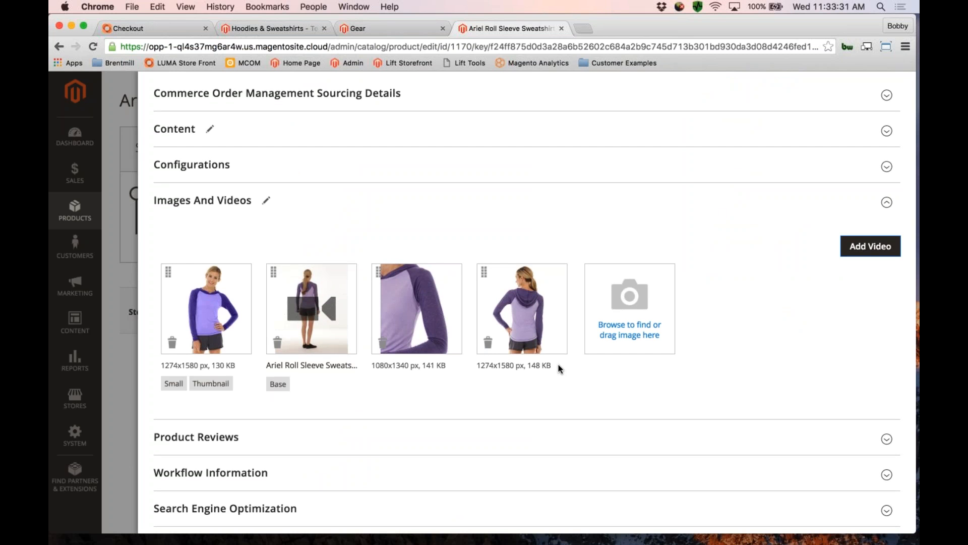
scroll(558, 365, down, 2)
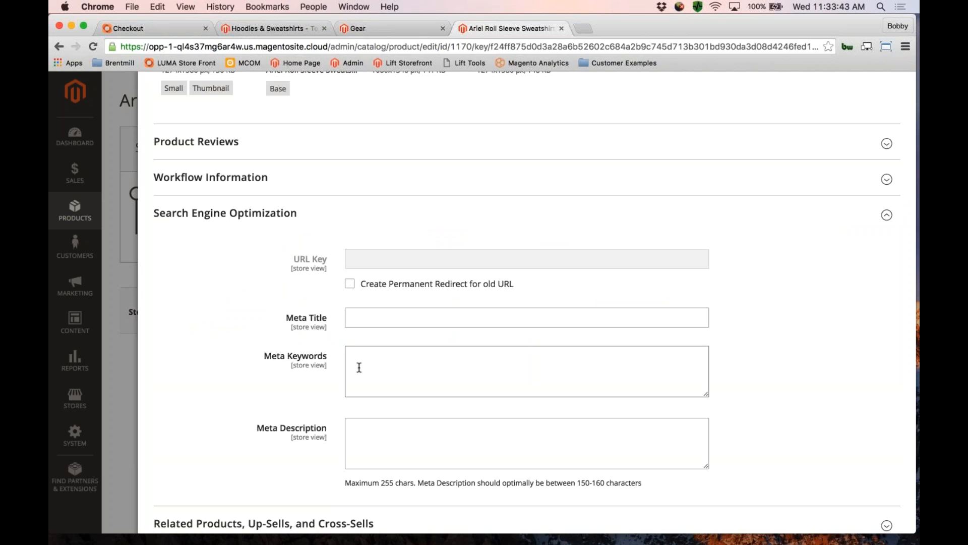
click(217, 215)
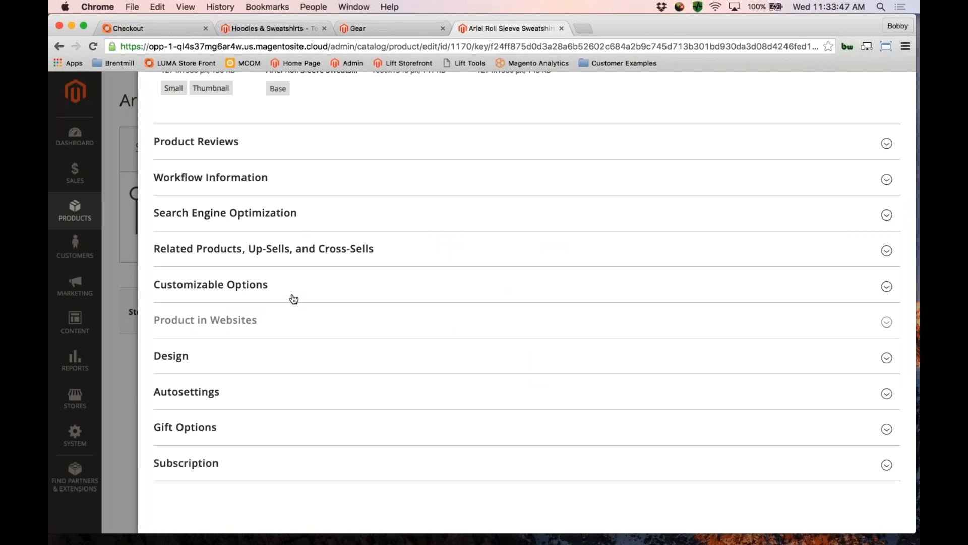
click(269, 252)
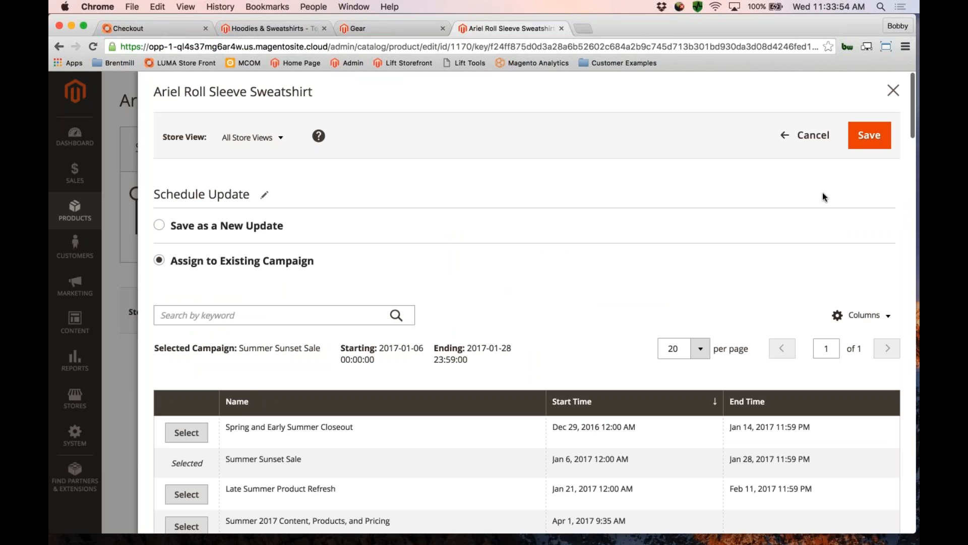
click(870, 135)
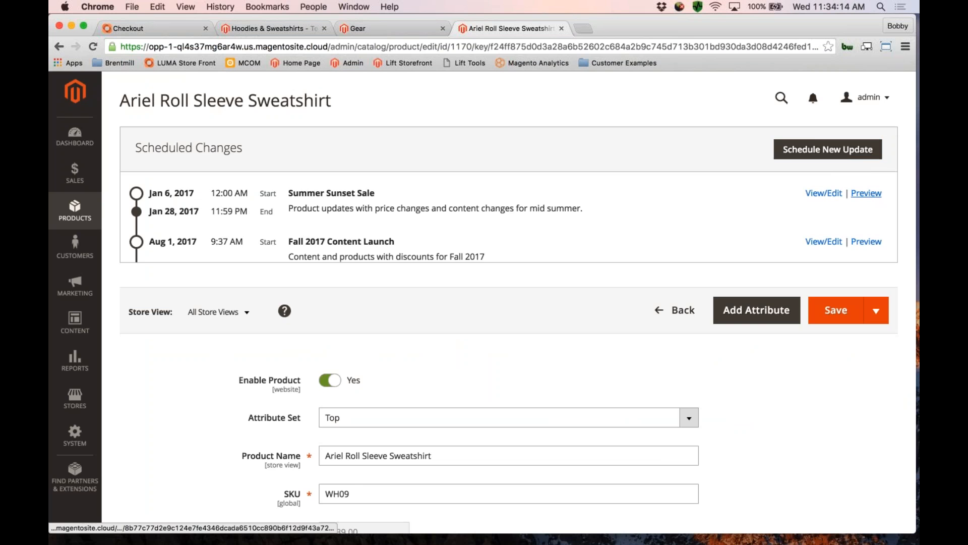
- Preview the sweatshirt's Summer Sunset Sale update on the storefront and examine its media gallery and description
click(866, 193)
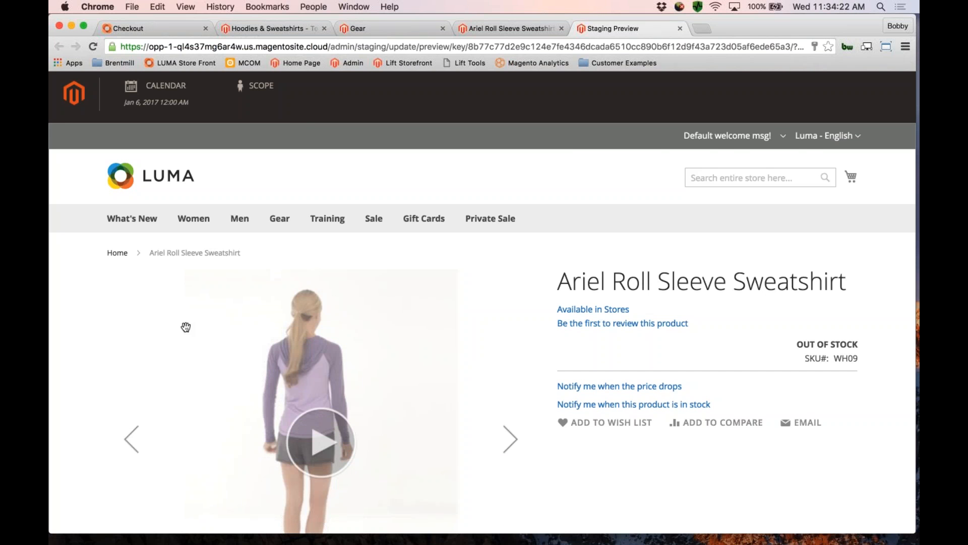
scroll(259, 336, down, 3)
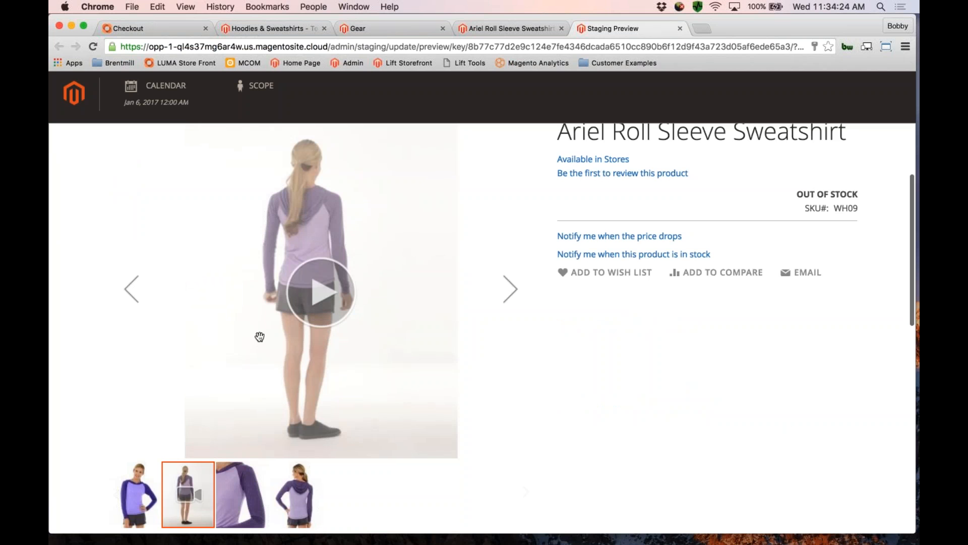
scroll(259, 337, down, 4)
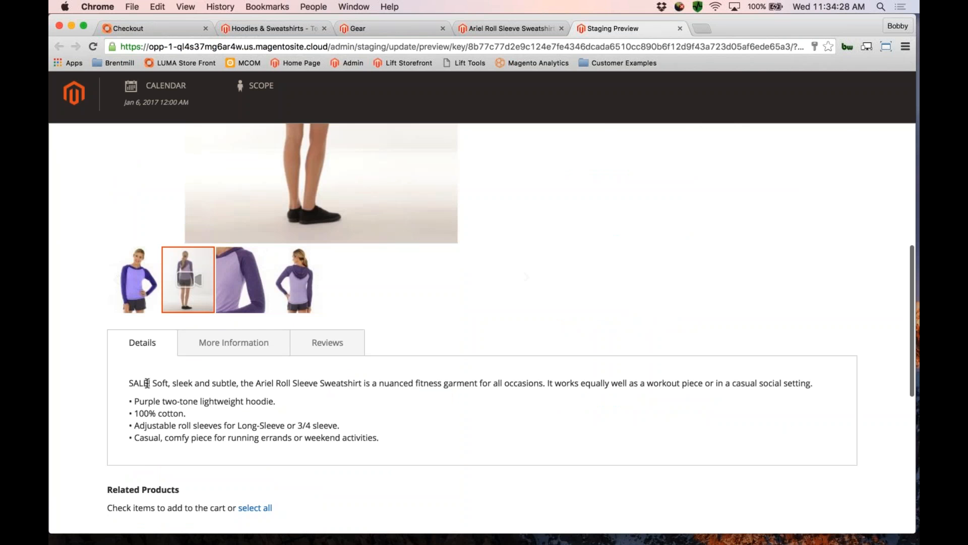
- Check the sweatshirt's additional product information in the staging preview, and close the preview
click(233, 342)
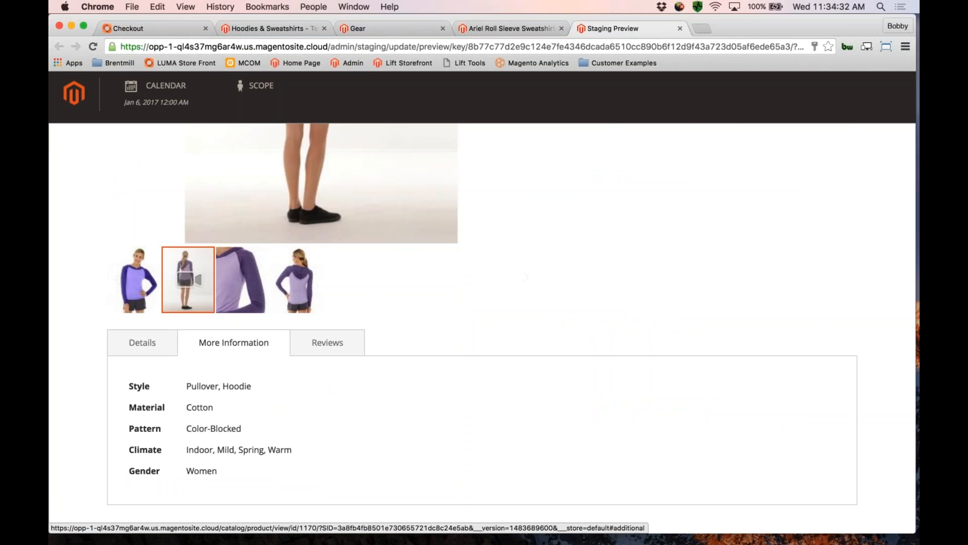
scroll(233, 342, down, 5)
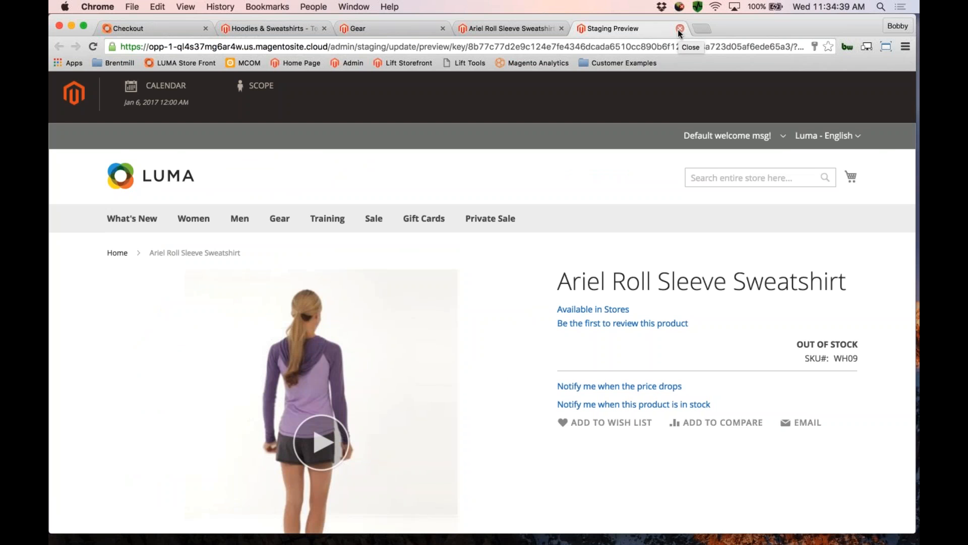
click(679, 31)
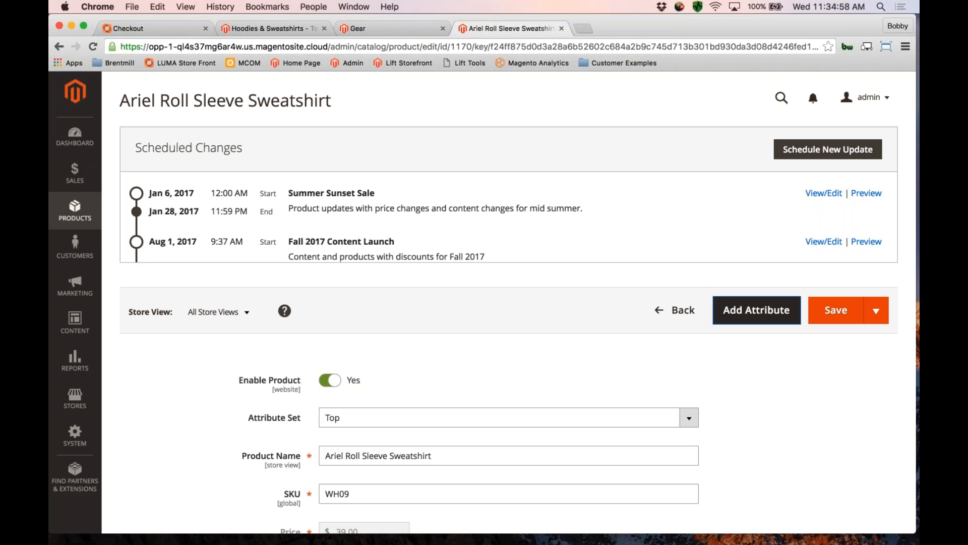
- Start a new product attribute from the sweatshirt with the label Fit and the Dropdown input type
click(741, 315)
click(741, 315)
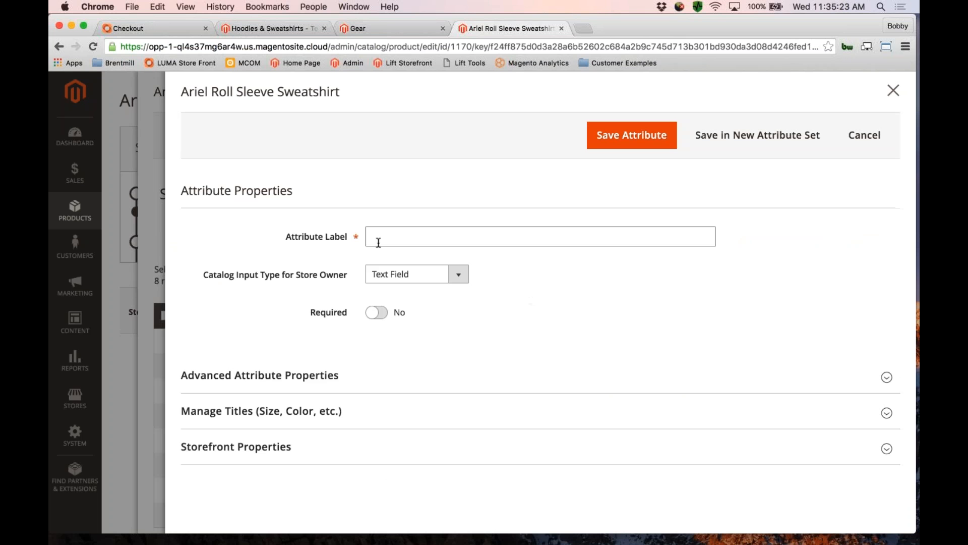
click(384, 235)
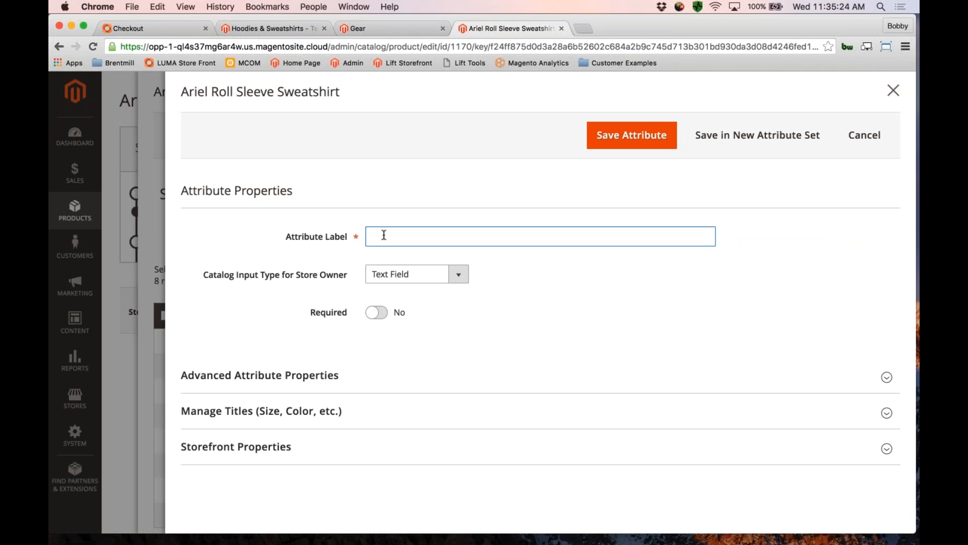
text(Fit)
click(458, 276)
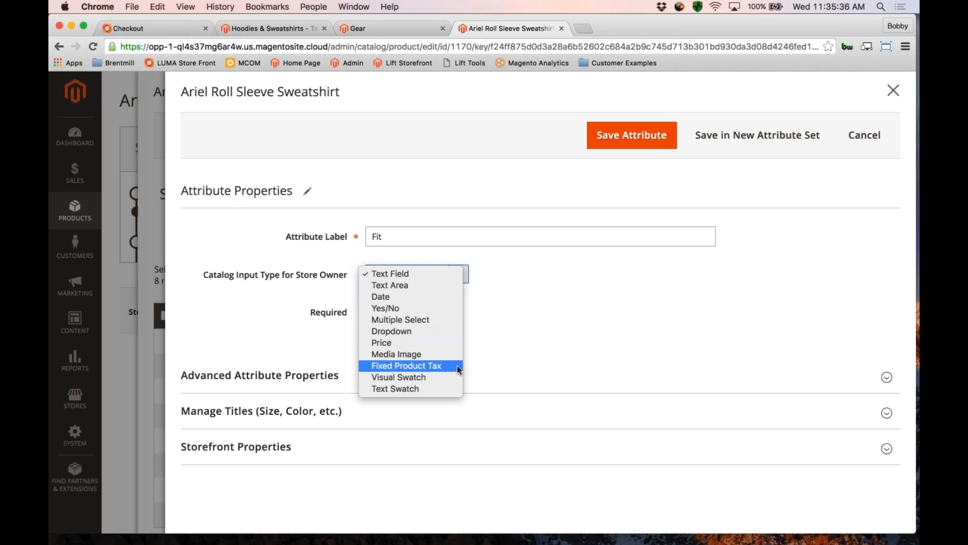
click(447, 332)
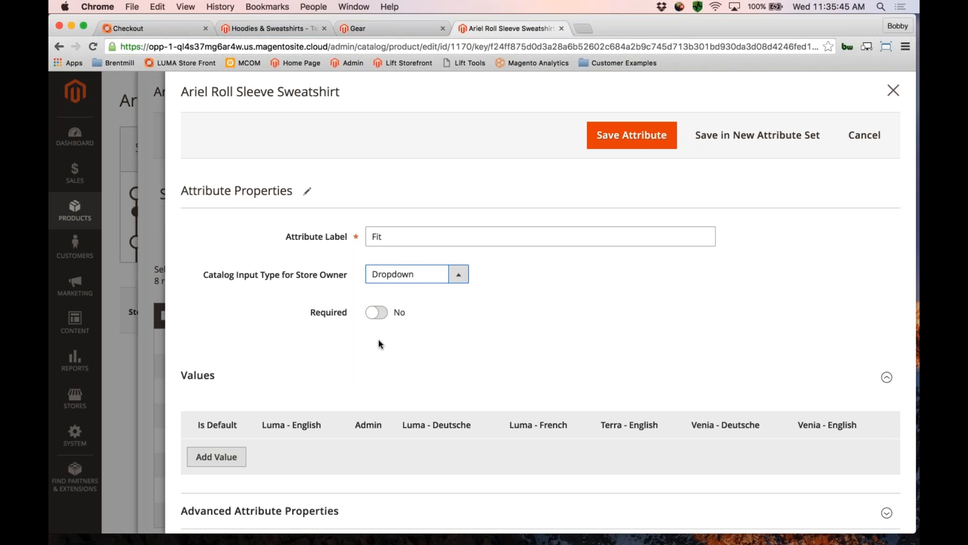
- Add Slim and Regular as Admin values of the Fit attribute, and label Slim as Trim for Venia - English
scroll(379, 344, down, 3)
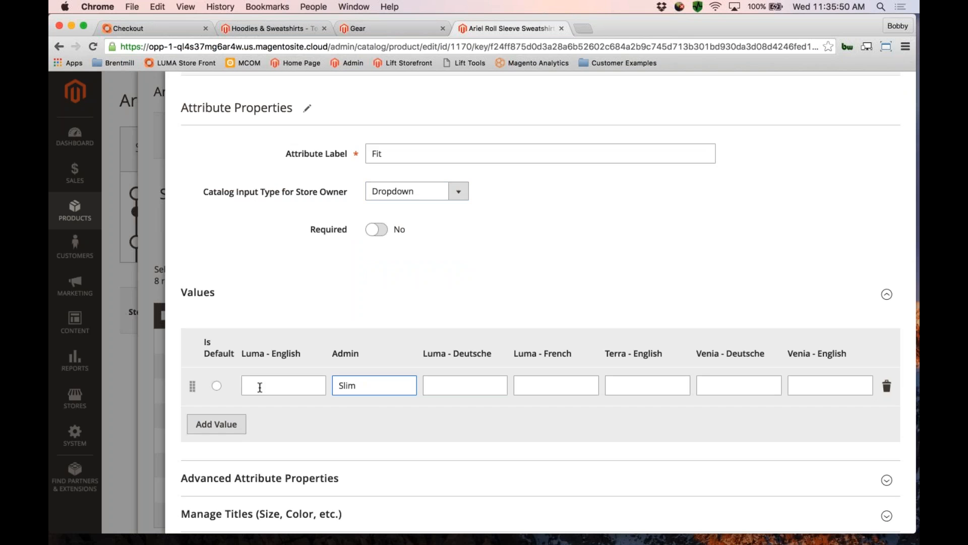
click(216, 424)
click(356, 423)
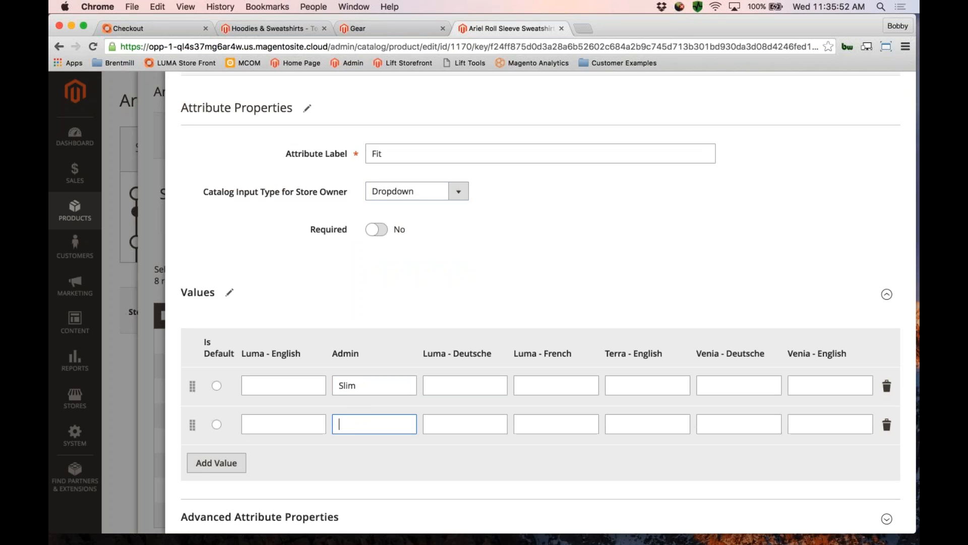
text(Regular)
click(819, 385)
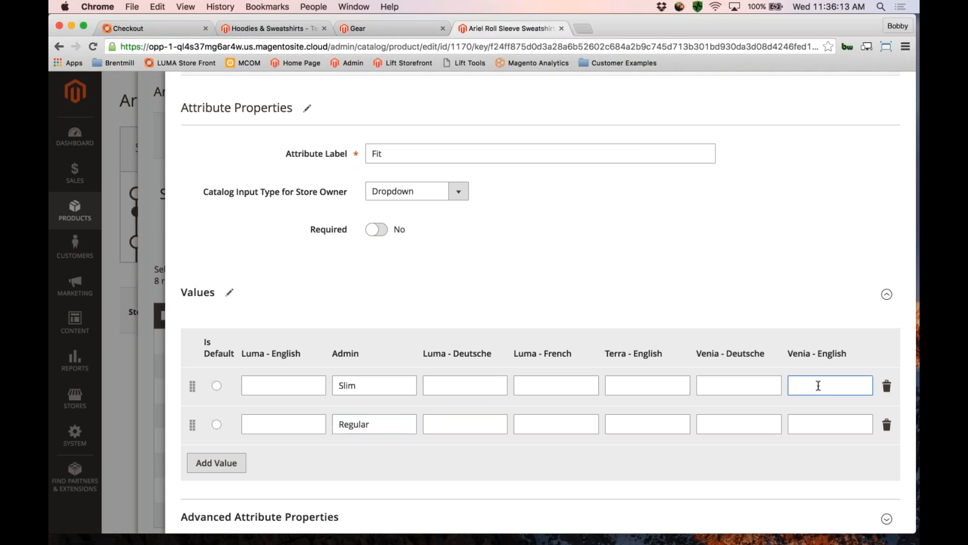
text(Trim)
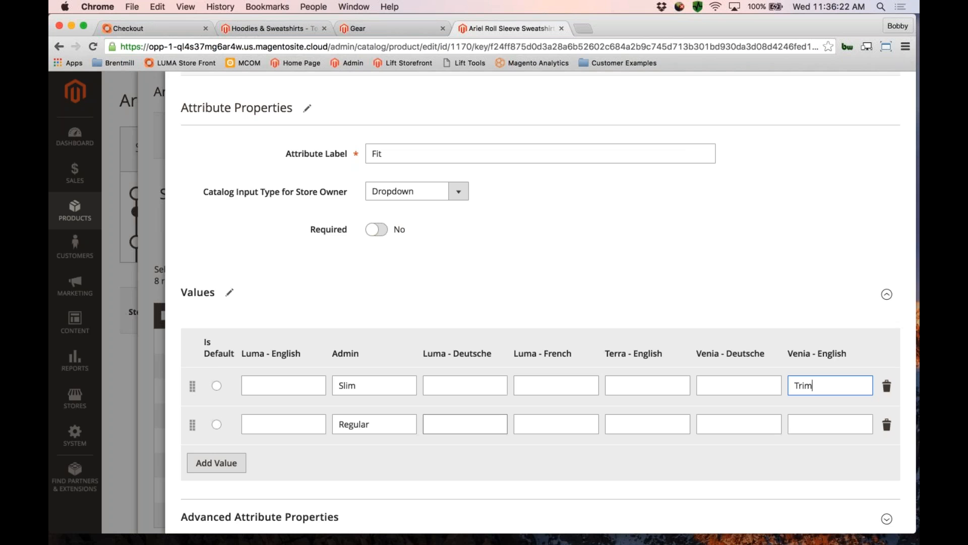
- Make the Fit attribute usable in search with a weight of 4, visible in advanced search and comparable on the storefront
scroll(465, 424, down, 2)
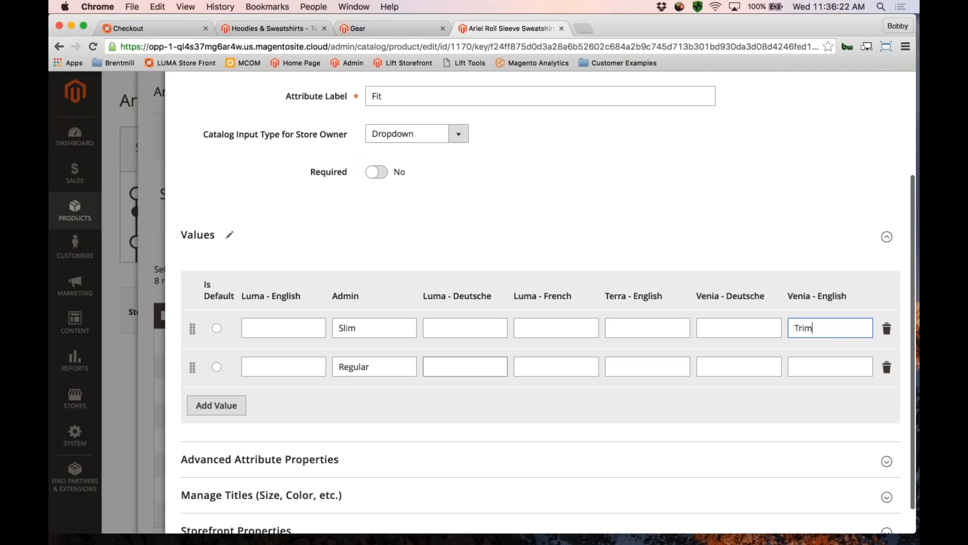
scroll(465, 366, down, 1)
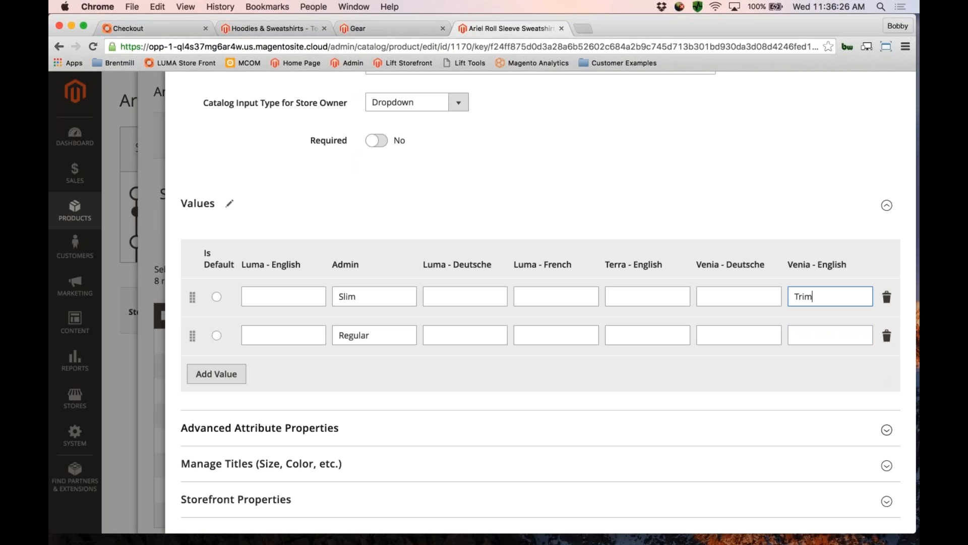
click(304, 501)
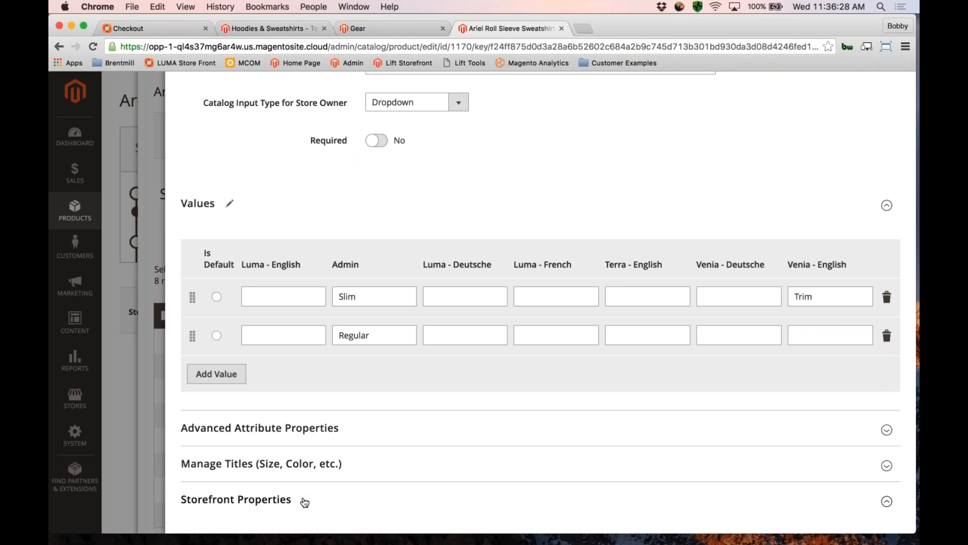
scroll(305, 501, down, 6)
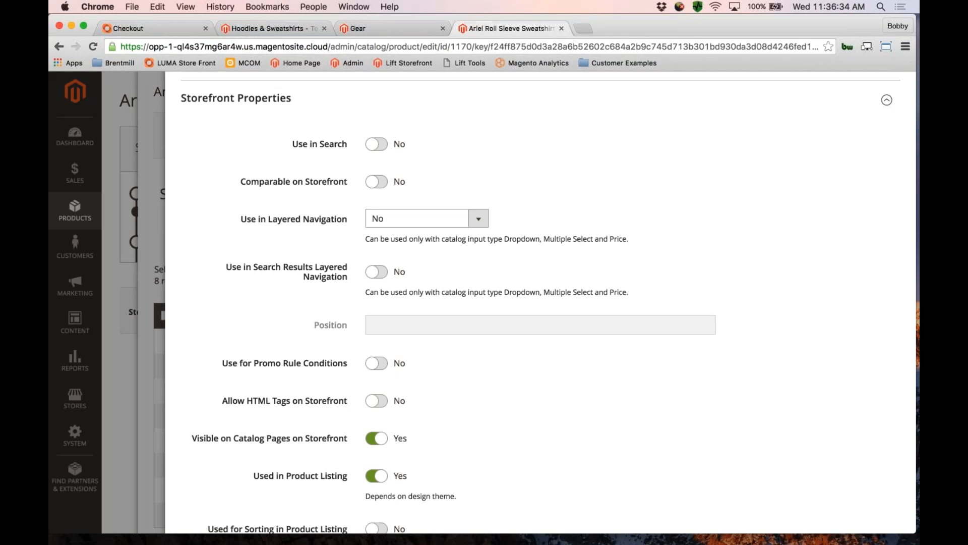
click(376, 144)
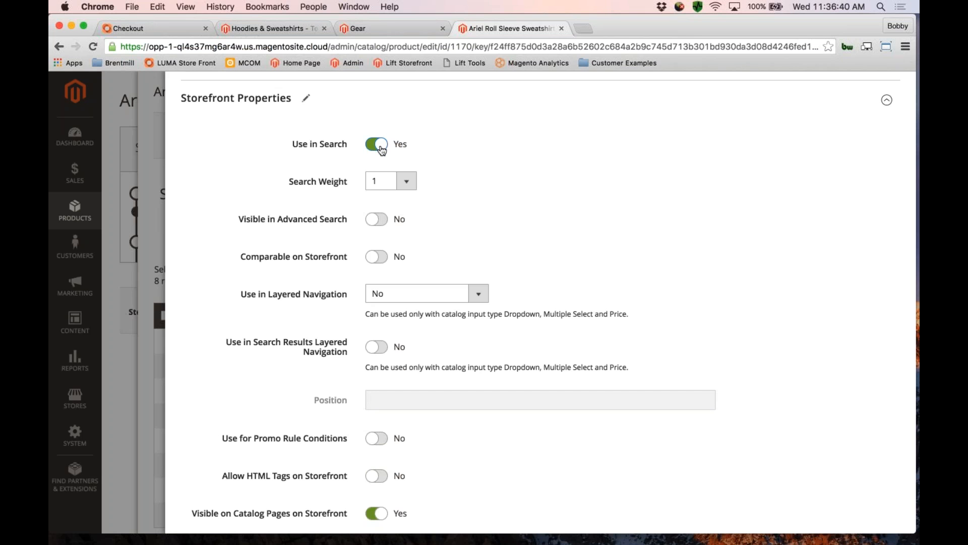
click(403, 181)
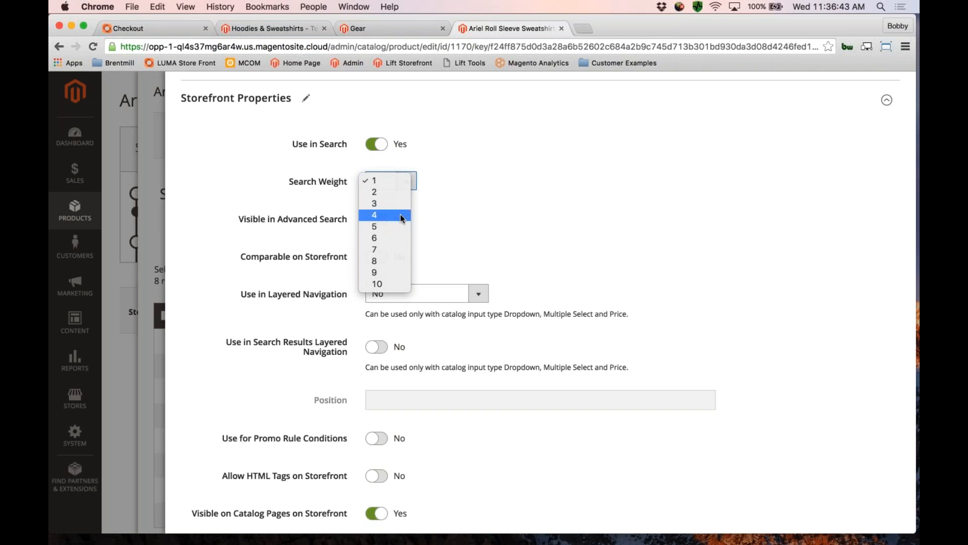
click(400, 216)
click(376, 220)
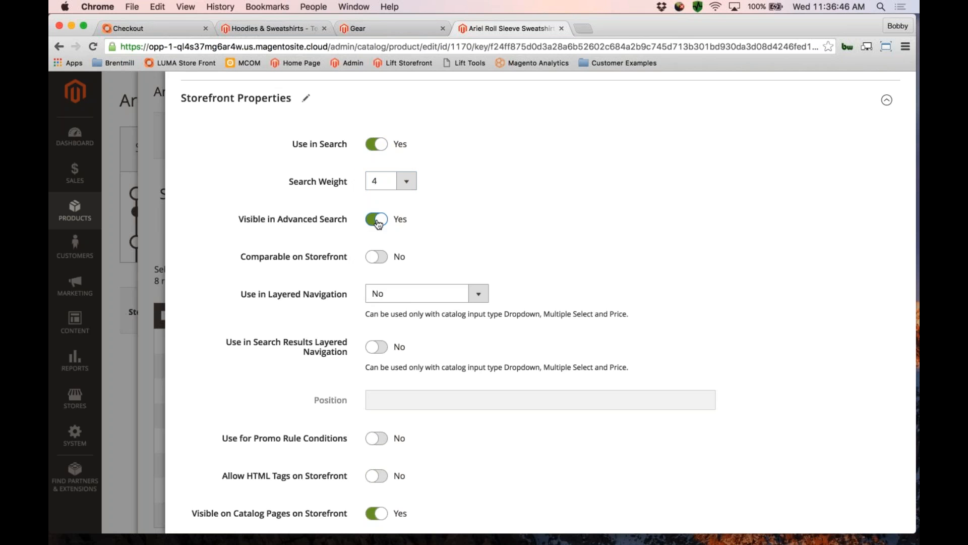
click(376, 257)
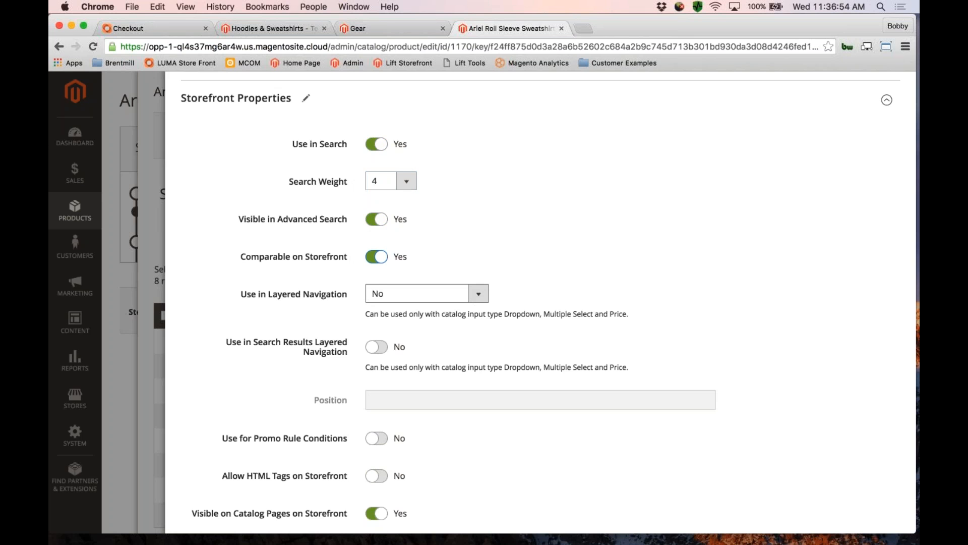
- Set Fit's layered navigation to Filterable (with results), and enable it for search results layered navigation and promo rule conditions
click(474, 298)
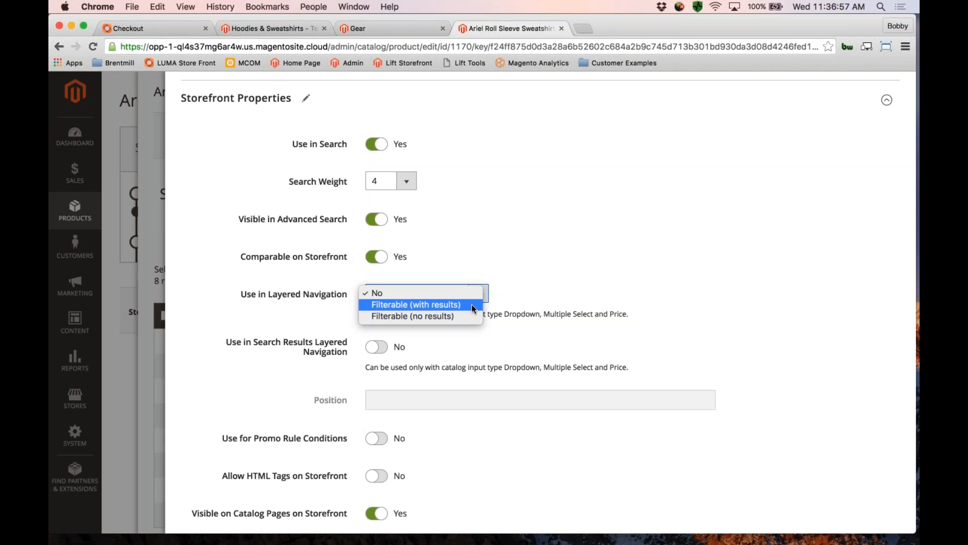
click(471, 304)
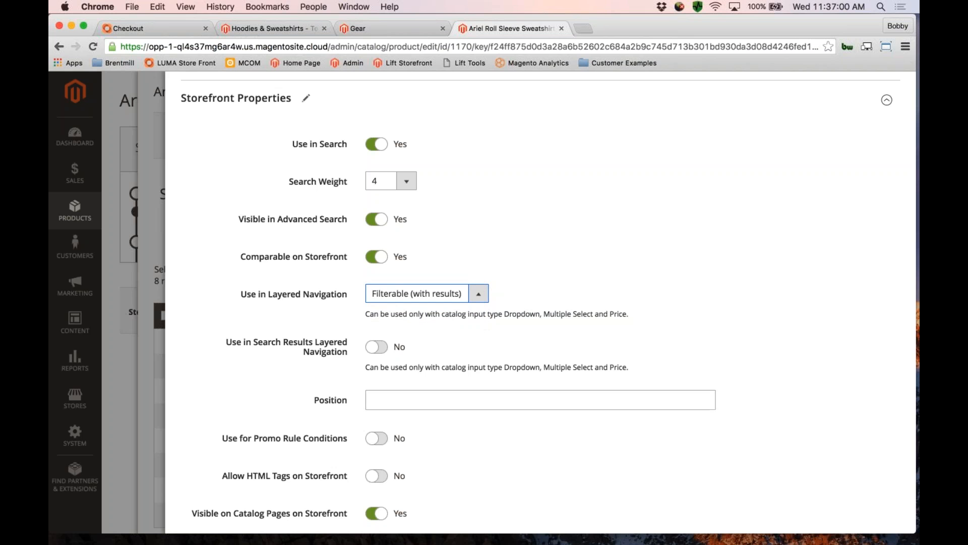
click(370, 348)
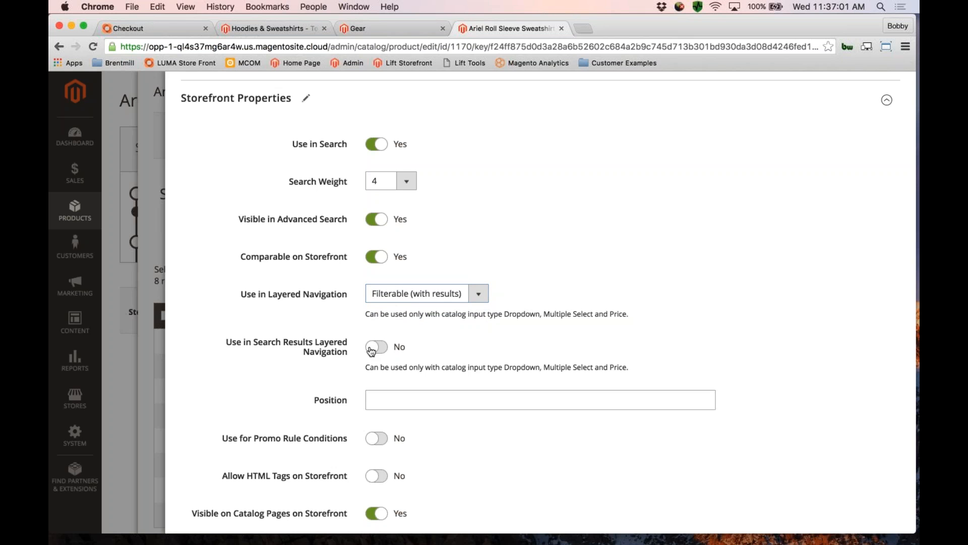
click(371, 349)
scroll(539, 302, down, 3)
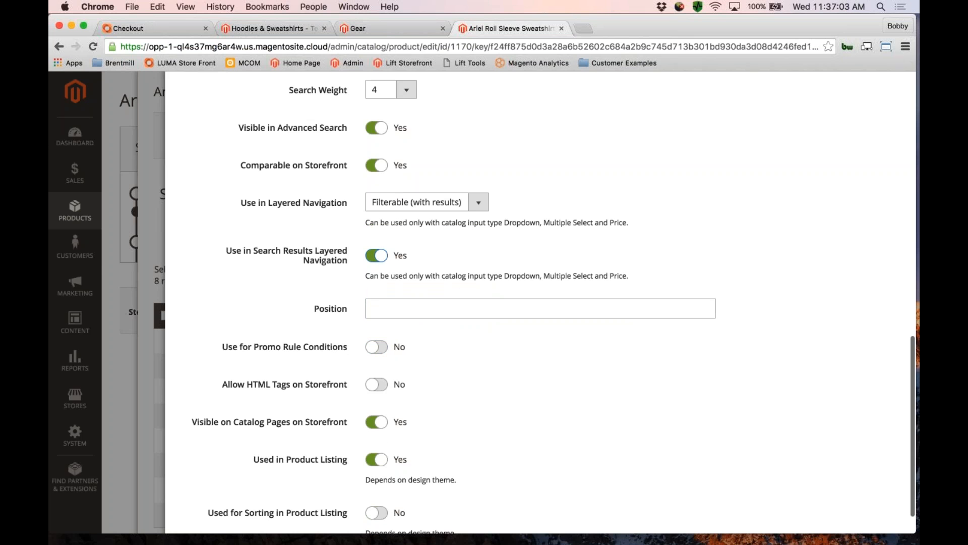
click(376, 347)
scroll(539, 302, down, 1)
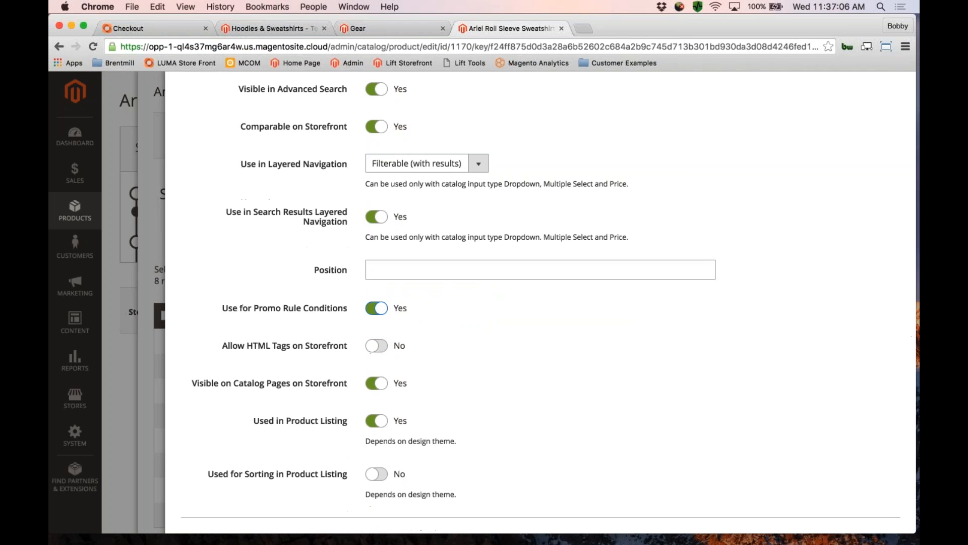
- Discard the new Fit attribute and return to the sweatshirt's product page
scroll(493, 311, up, 1)
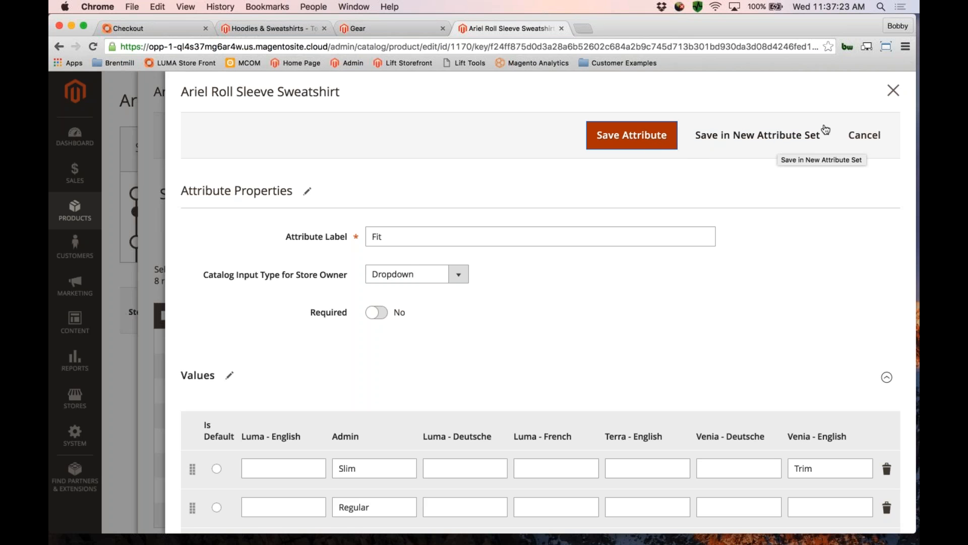
click(891, 91)
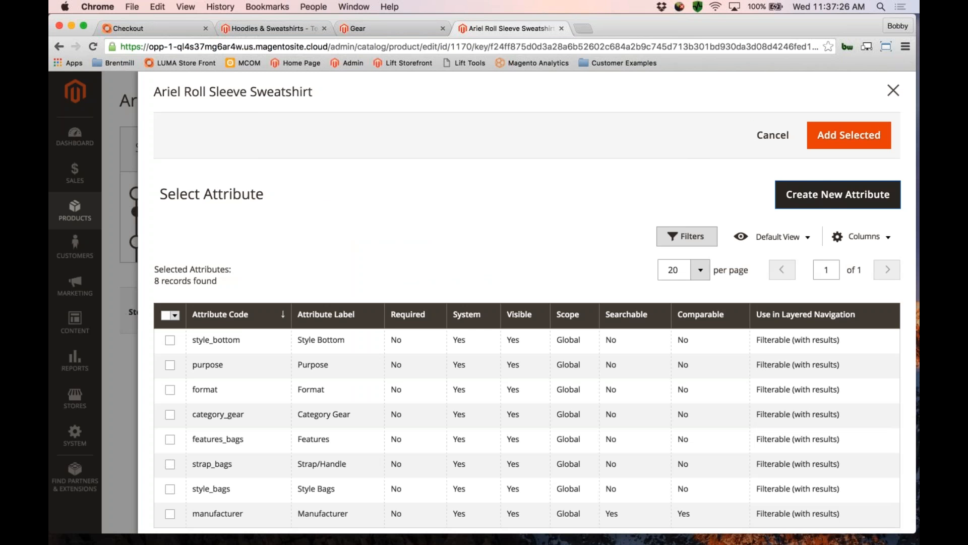
click(893, 91)
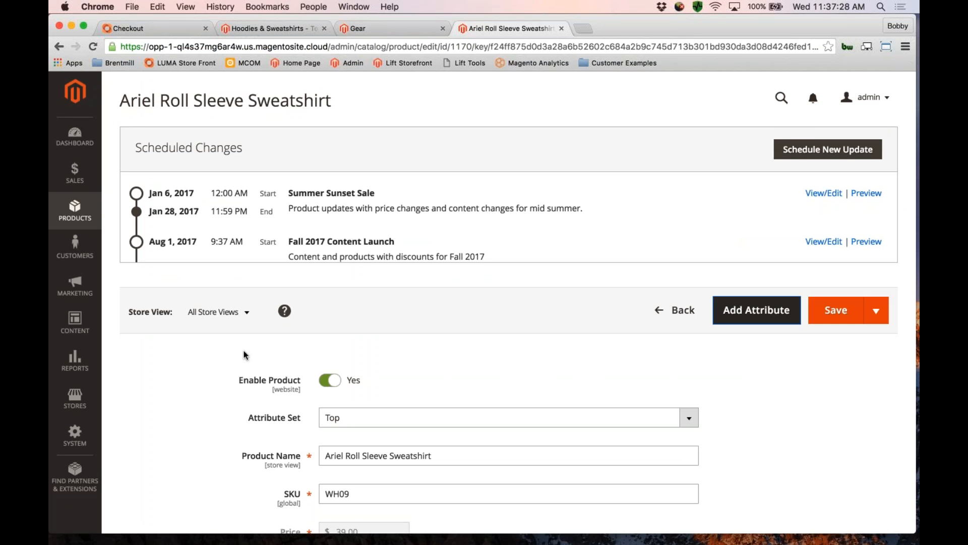
- Look over the attribute sets available for the sweatshirt, keeping the current one
scroll(244, 355, down, 3)
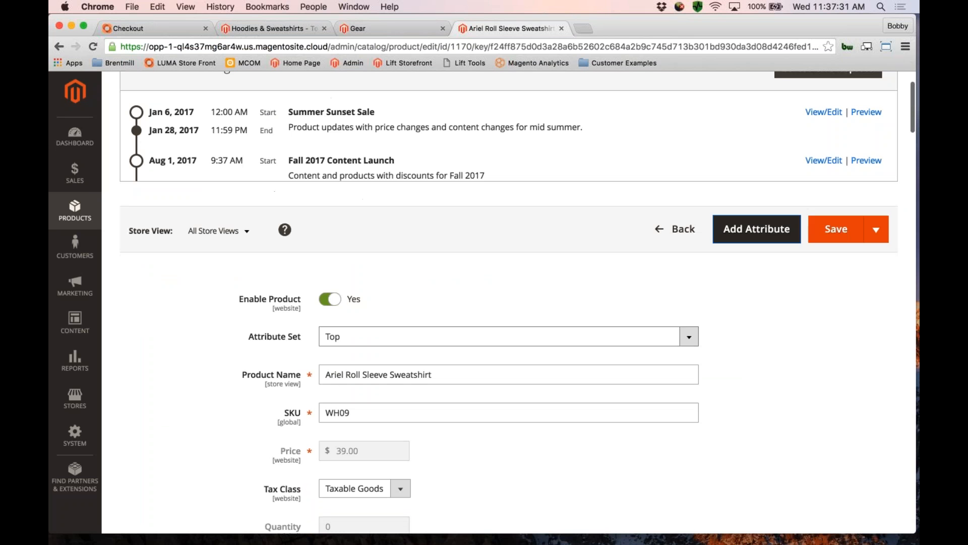
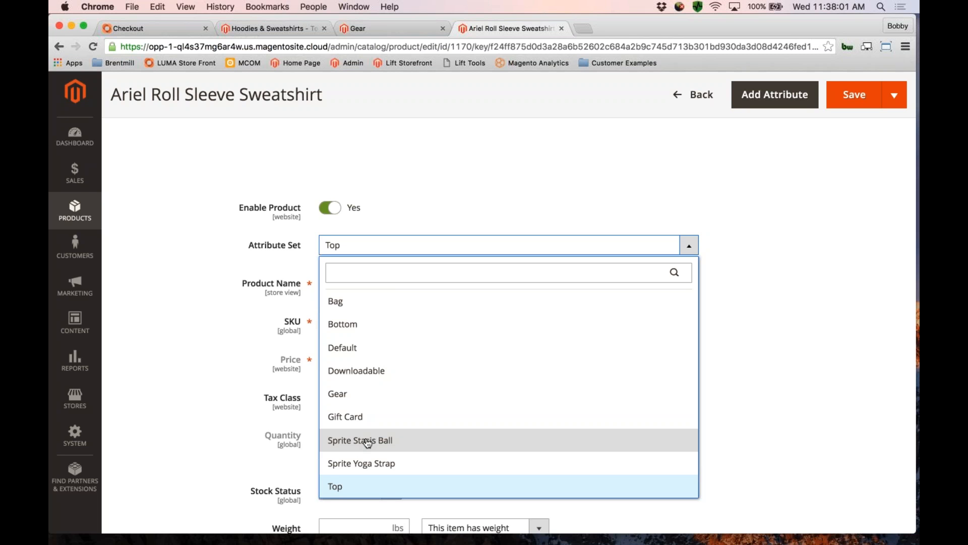
click(778, 295)
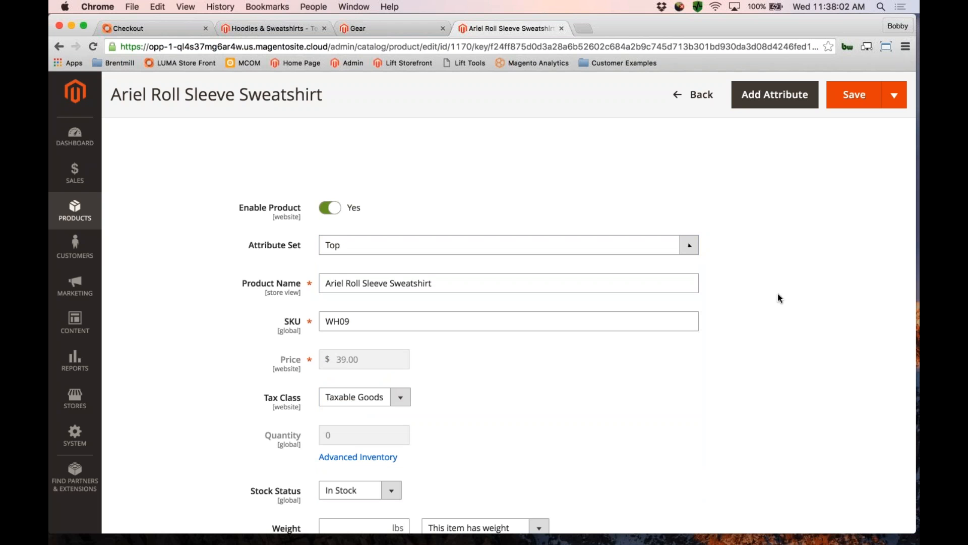
- Create and save a Luma subcategory named New Year Deals, with Enable Category and Include in Menu both set to No
click(73, 221)
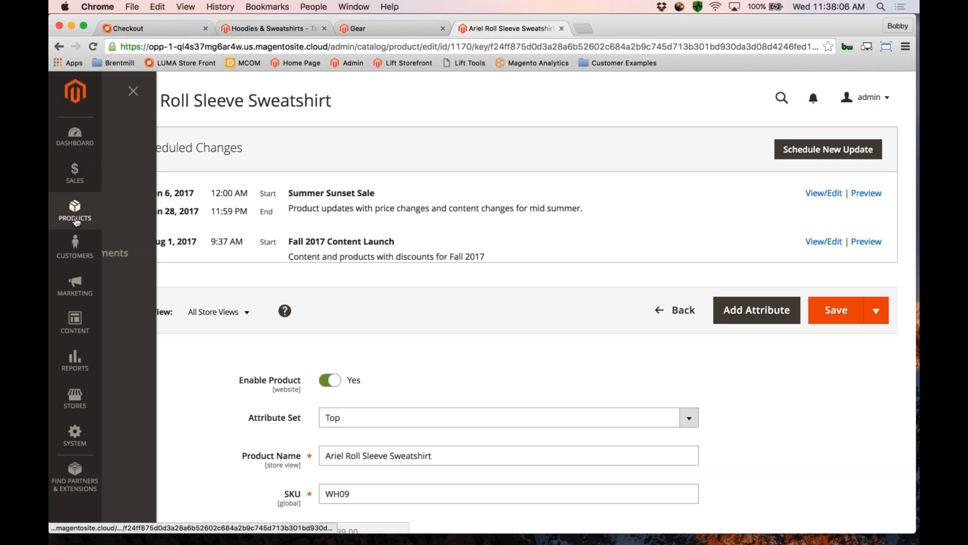
click(140, 205)
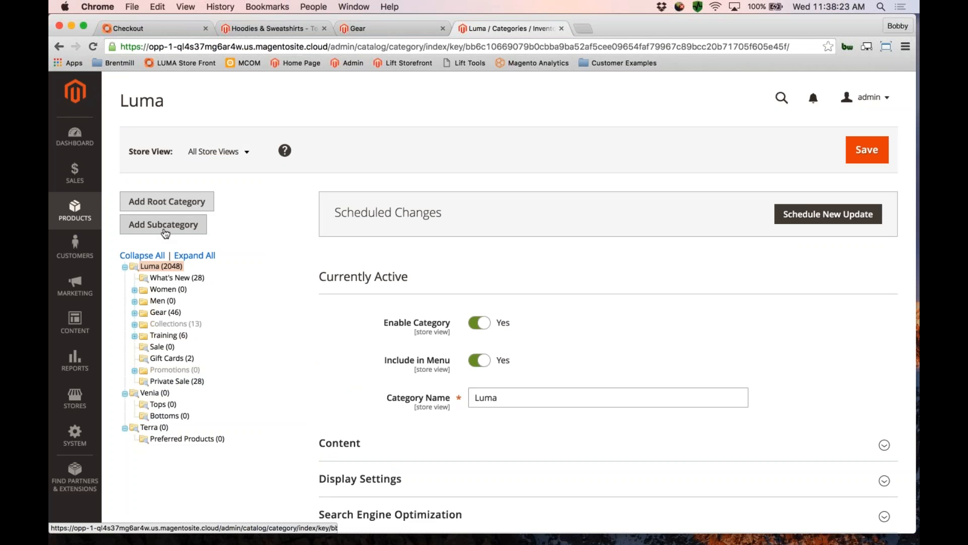
click(165, 230)
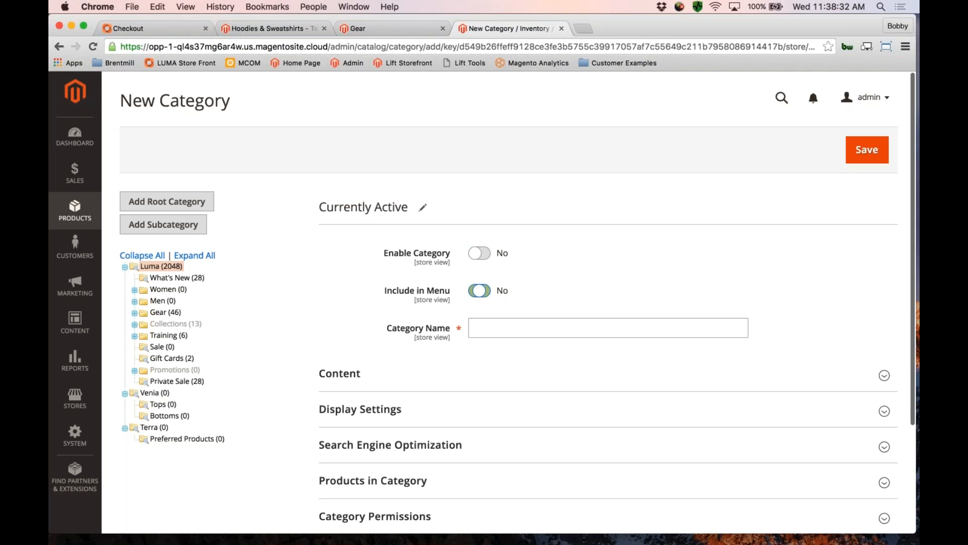
click(493, 326)
text(New Year Deals)
click(867, 149)
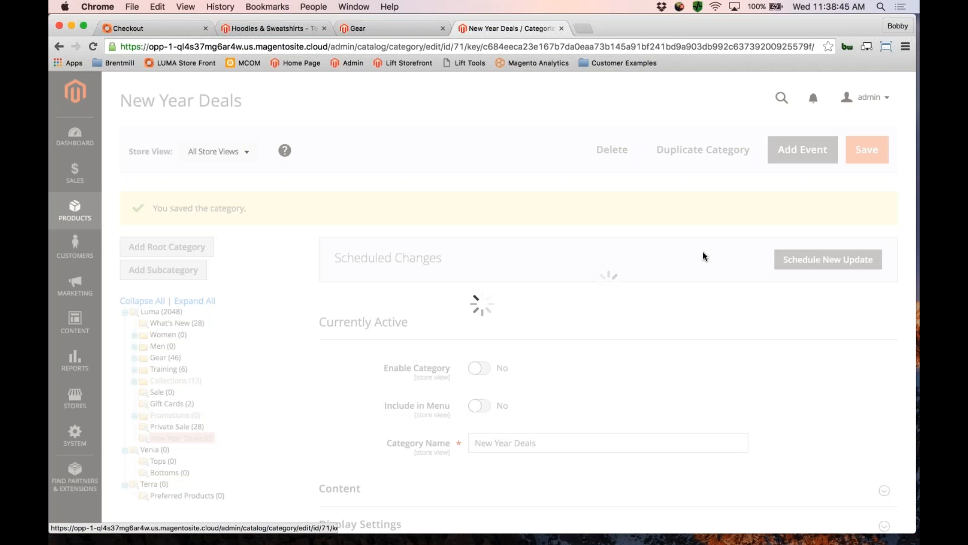
- Turn on matching products by rule for the New Year Deals category
scroll(398, 372, down, 5)
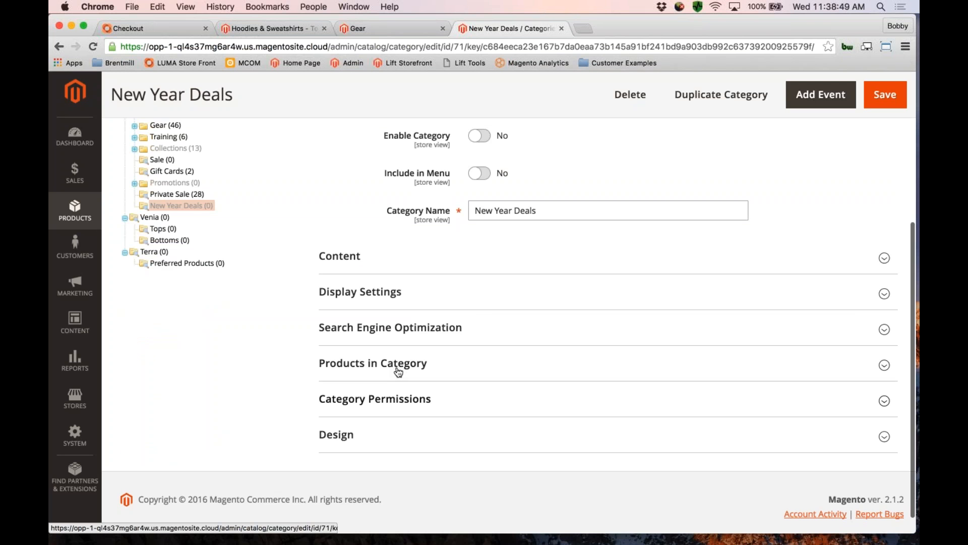
click(399, 372)
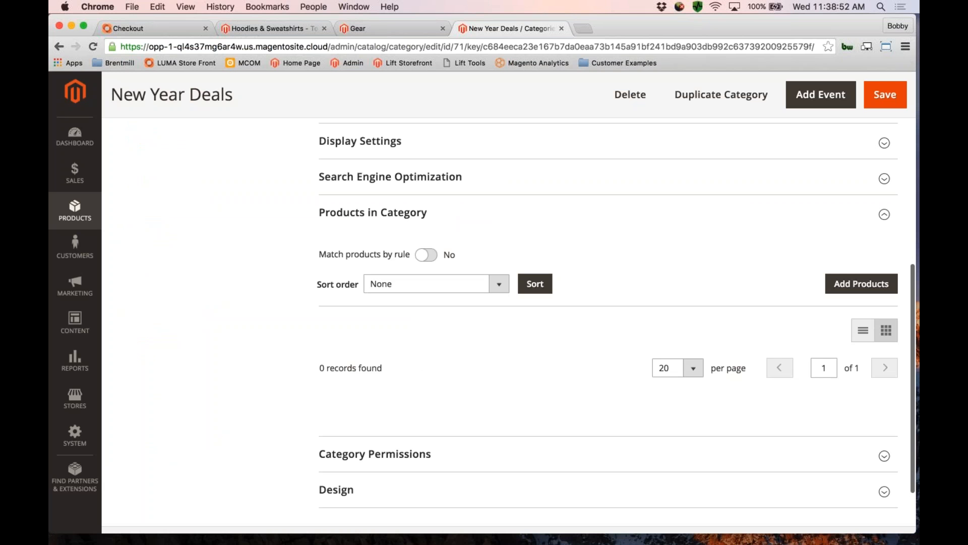
scroll(428, 236, down, 1)
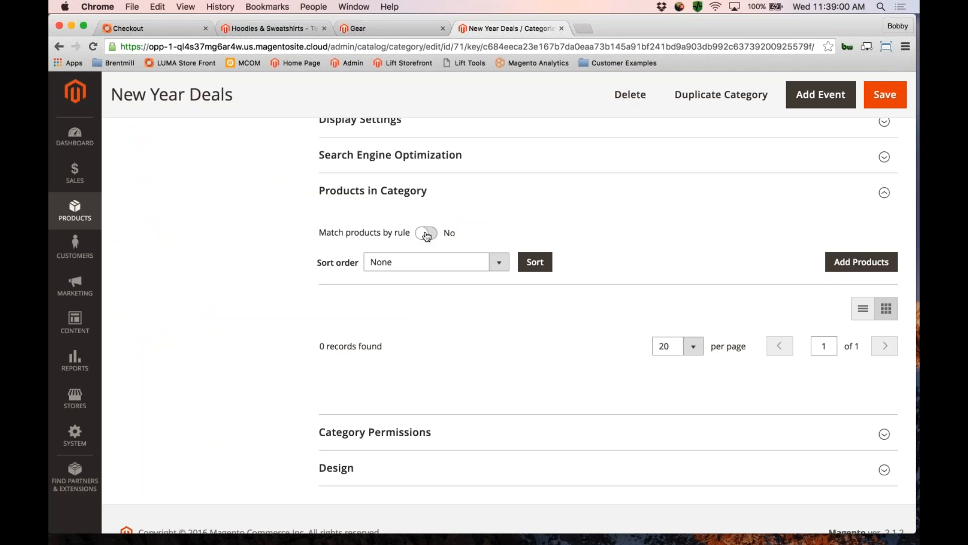
click(427, 235)
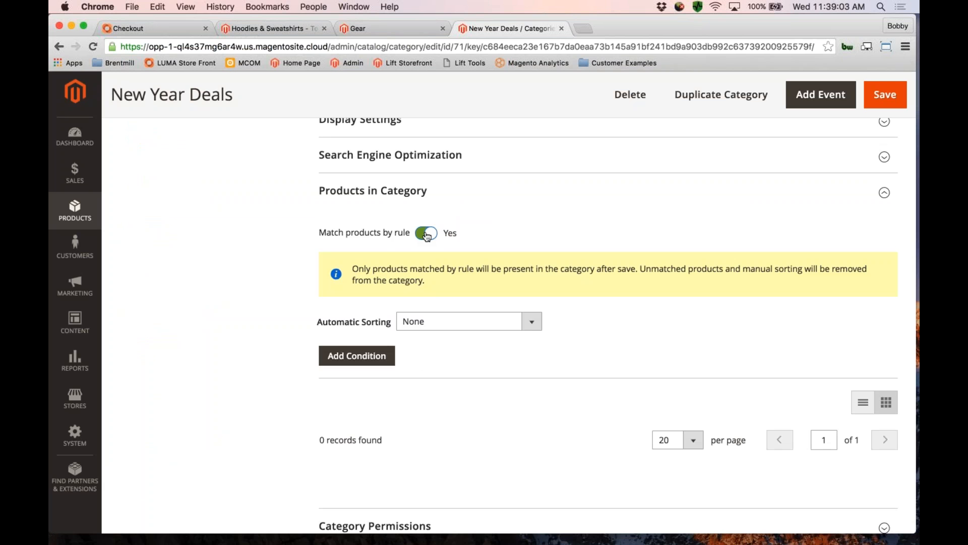
- Add a product matching condition to New Year Deals with Eco Friendly Equal to Yes
click(365, 356)
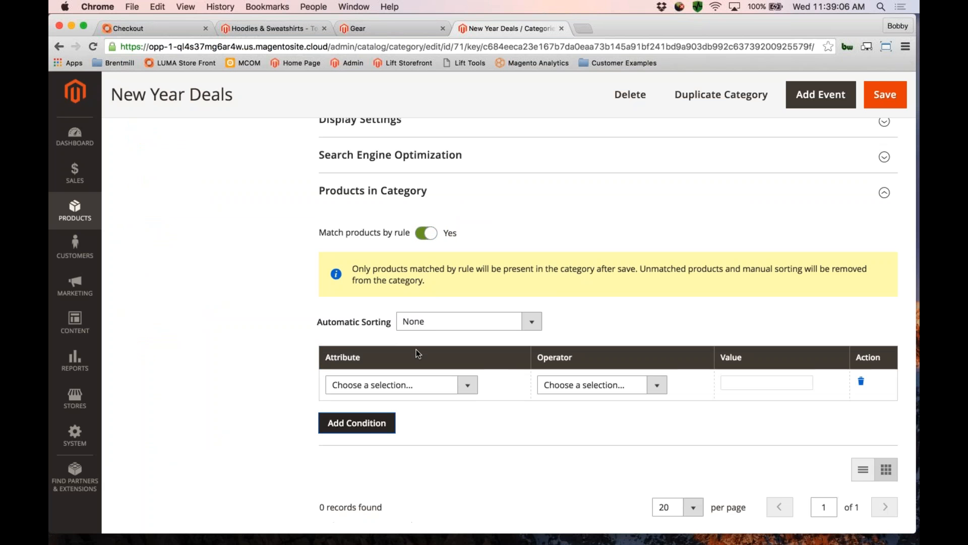
scroll(416, 349, down, 2)
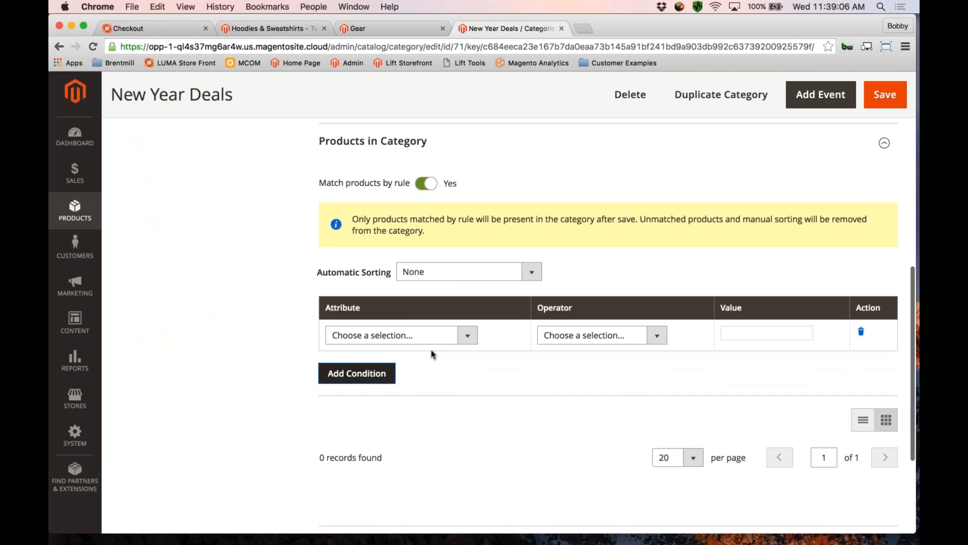
scroll(431, 350, down, 1)
click(432, 326)
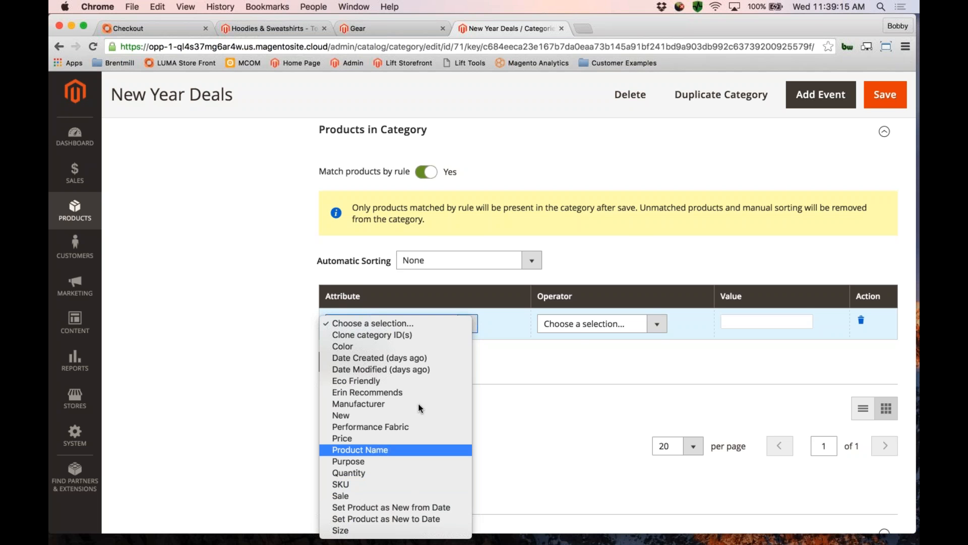
click(373, 380)
click(603, 324)
click(595, 335)
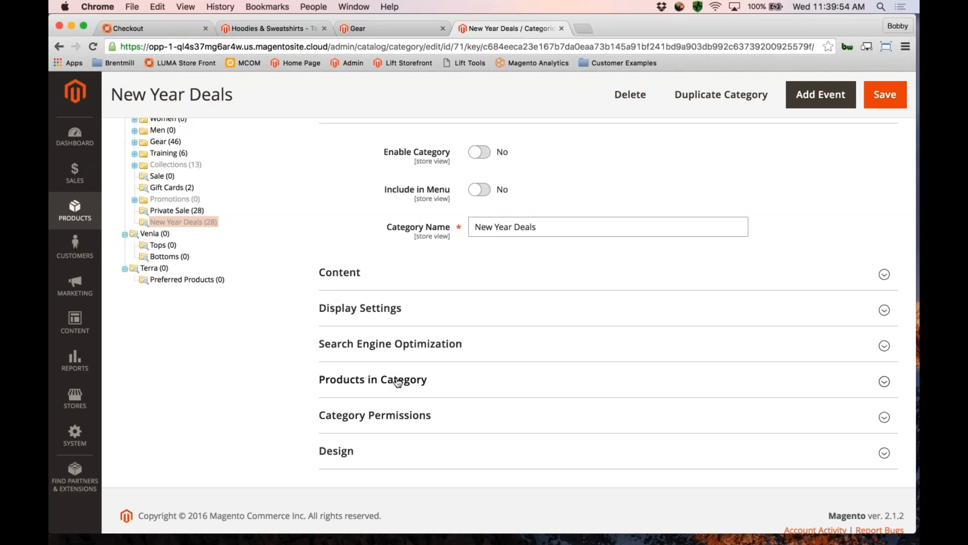
- Review the products that the Eco Friendly rule assigned to the New Year Deals category
click(398, 383)
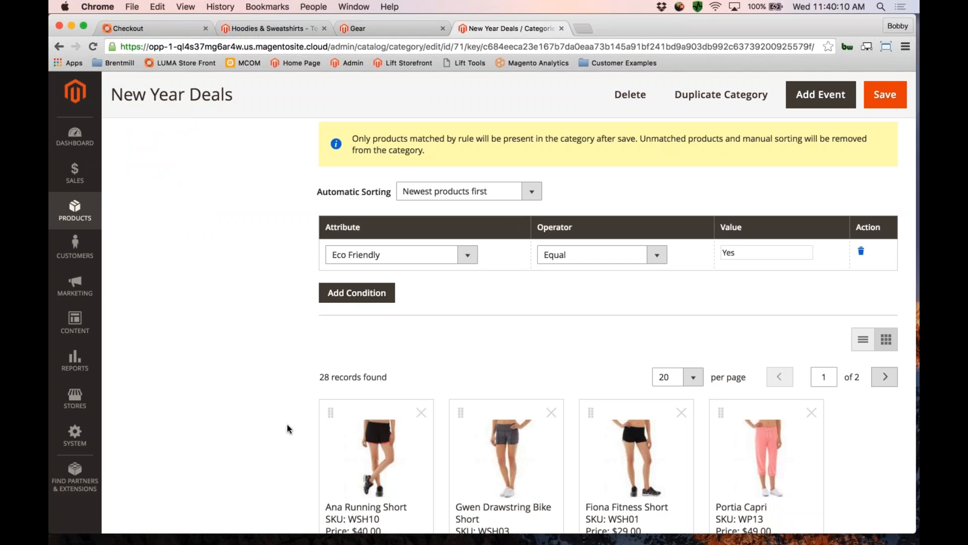
scroll(288, 425, down, 1)
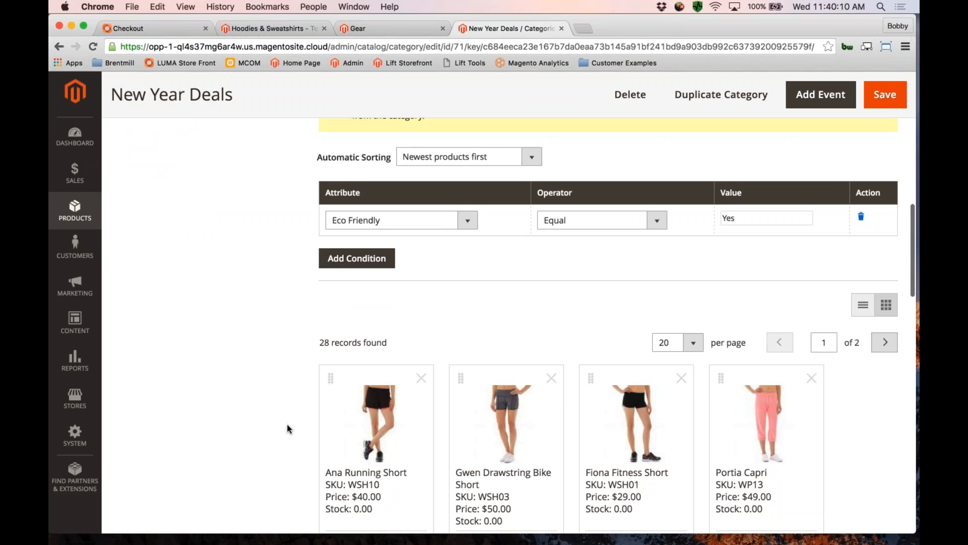
scroll(287, 429, down, 2)
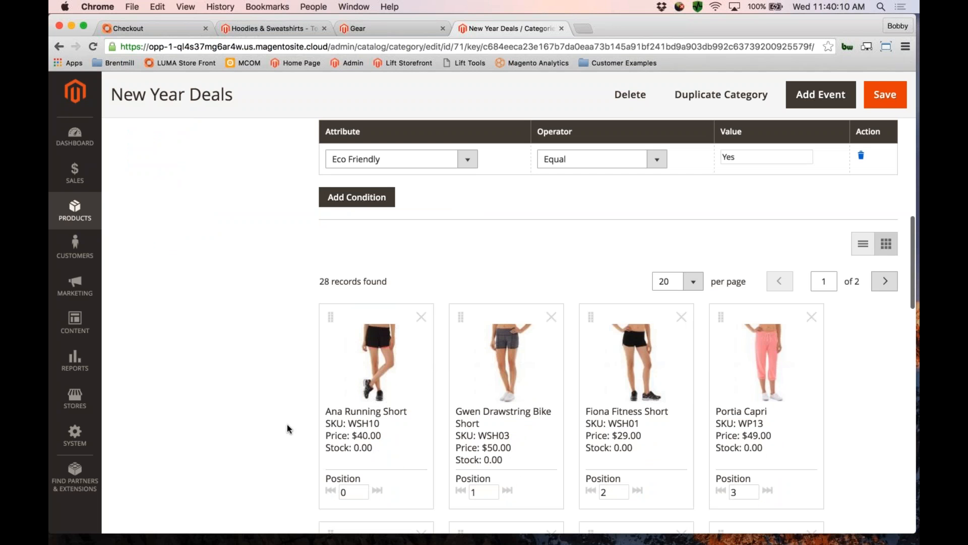
scroll(287, 428, down, 3)
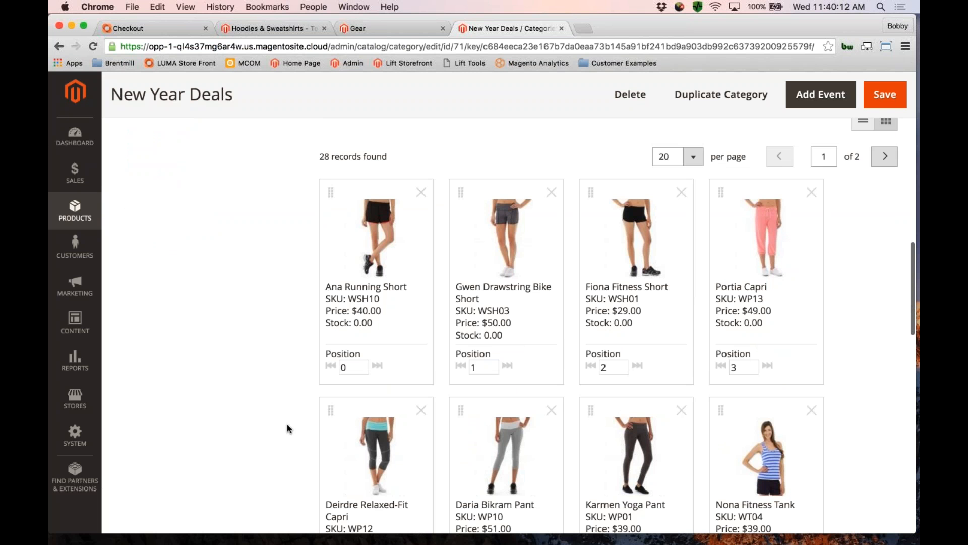
scroll(288, 429, down, 5)
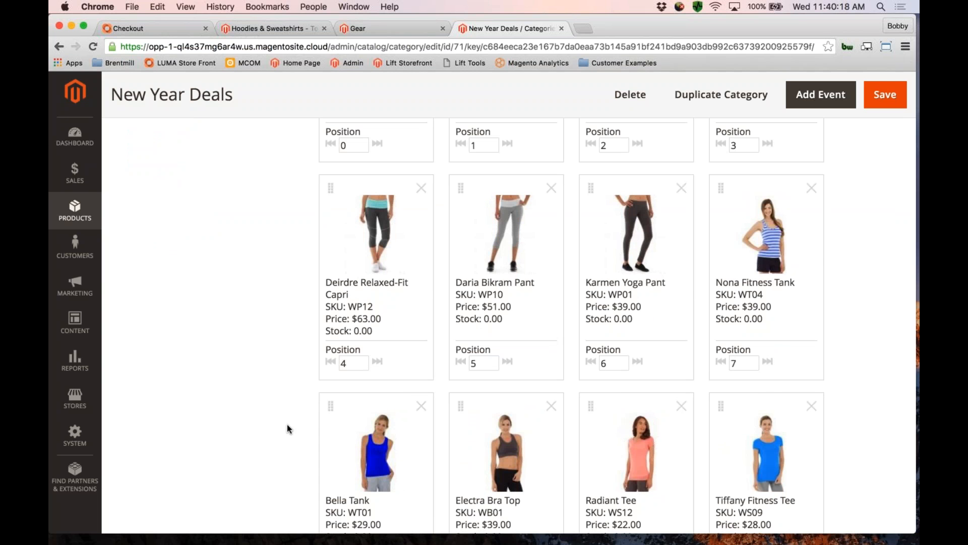
- Move Daria Bikram Pant to position 3 in the category's product grid, ahead of Gwen Drawstring Bike Short
scroll(286, 425, up, 7)
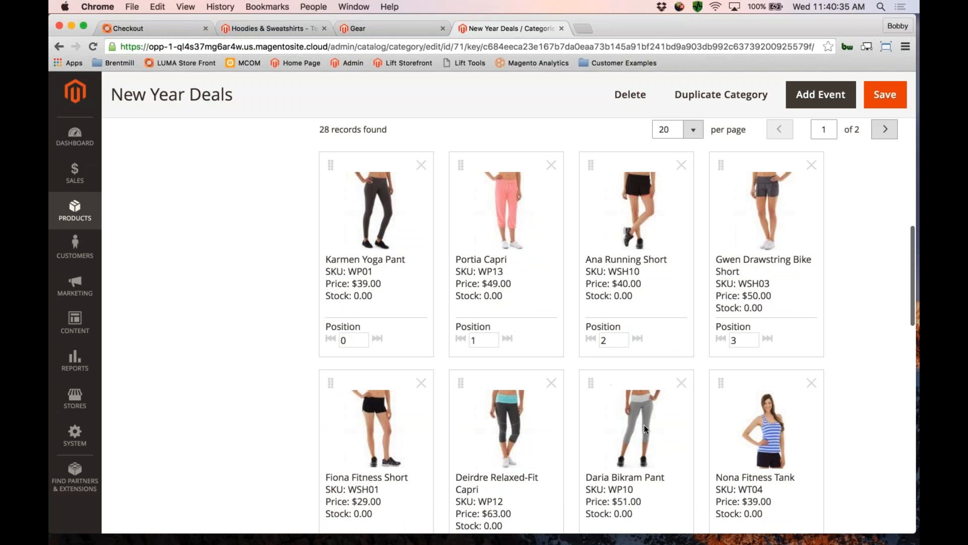
drag(643, 425, 737, 262)
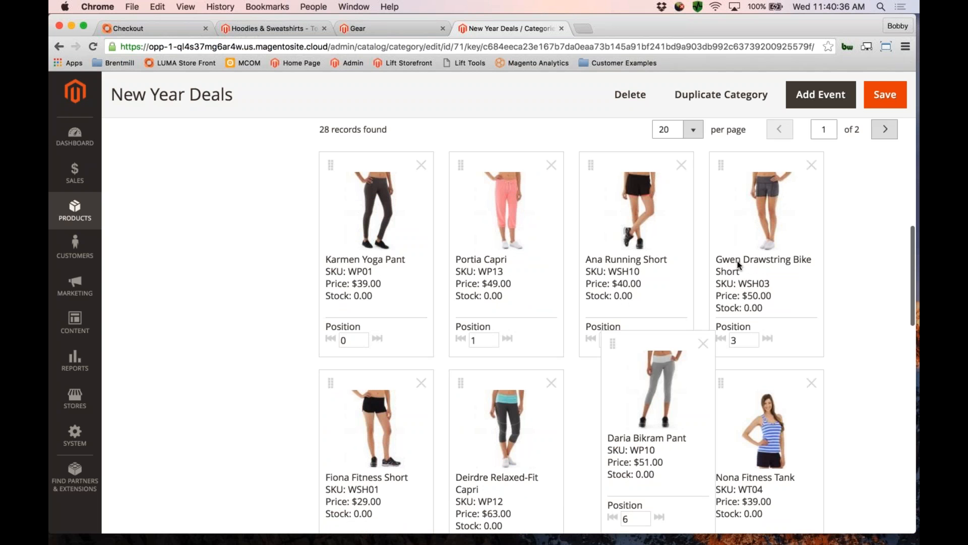
drag(737, 261, 737, 261)
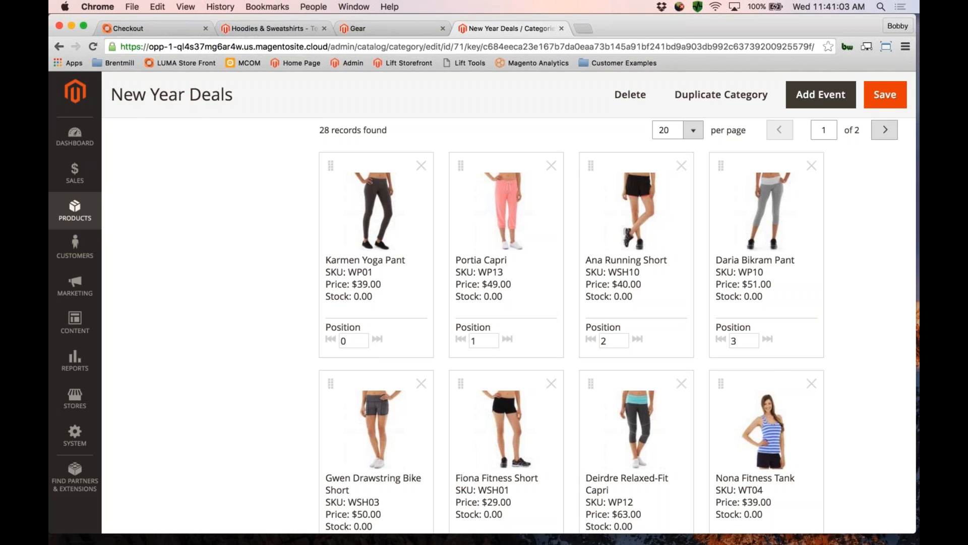
- Collapse the category's product list and review its search engine optimization fields, including the URL key and meta data
scroll(355, 292, up, 6)
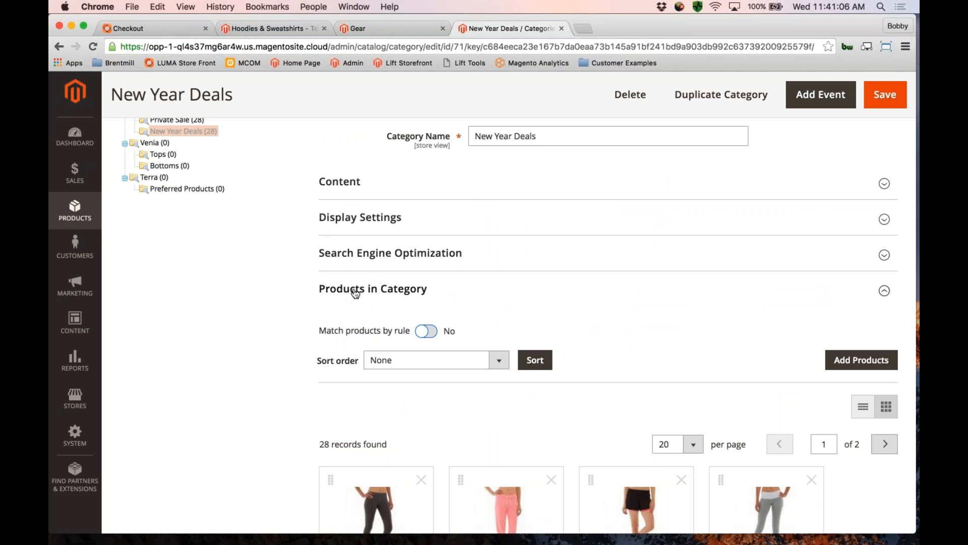
click(355, 291)
click(356, 293)
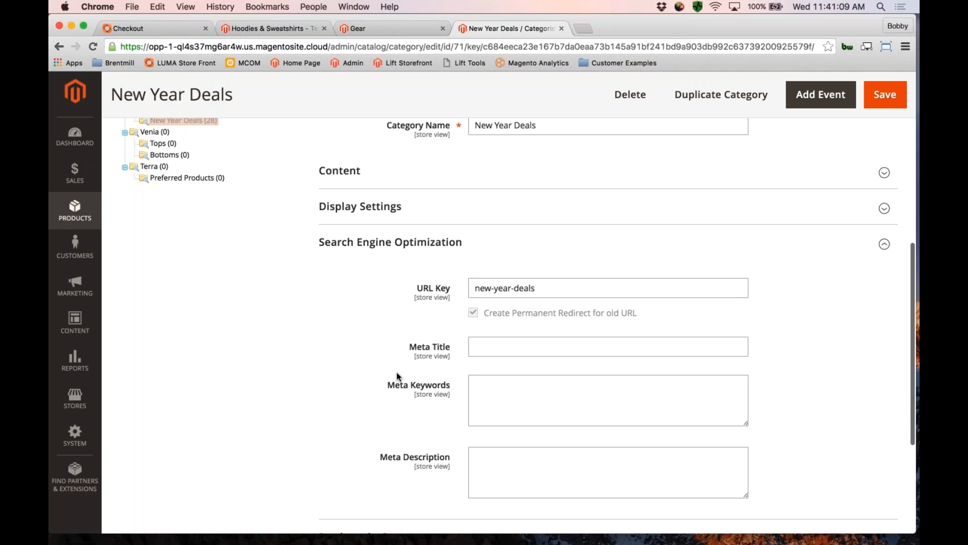
scroll(397, 372, down, 1)
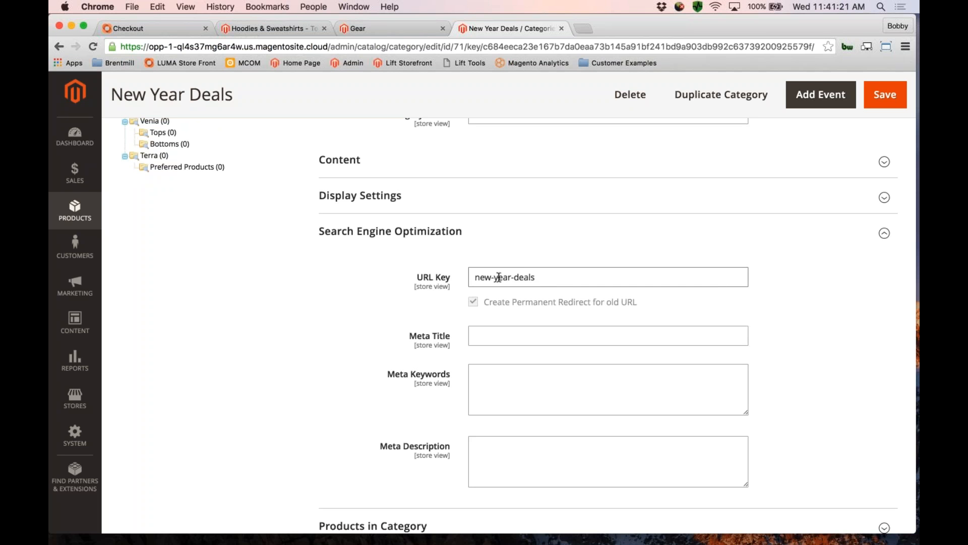
click(412, 233)
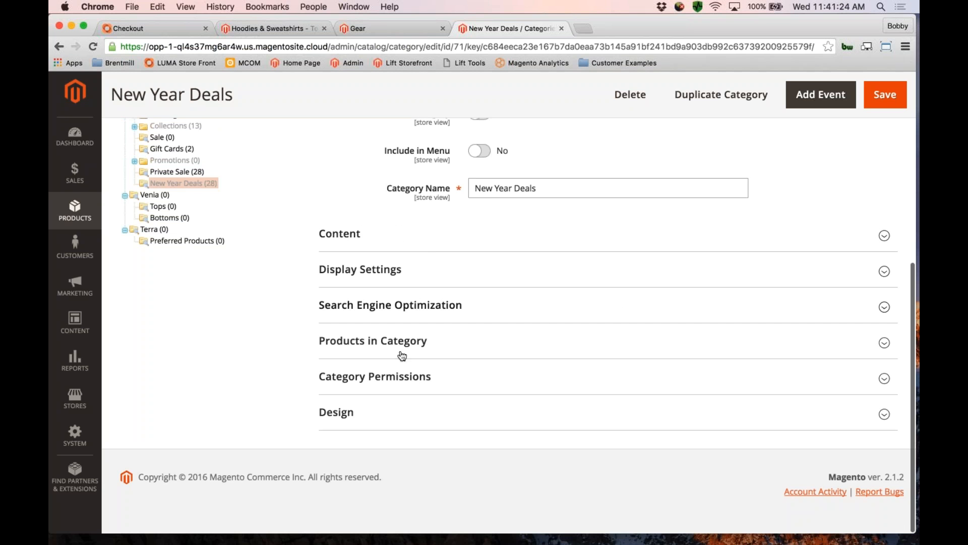
- Add a category permission for the VIP group on Luma Corporate Brands, allowing category browsing, product prices and adding to cart
click(414, 377)
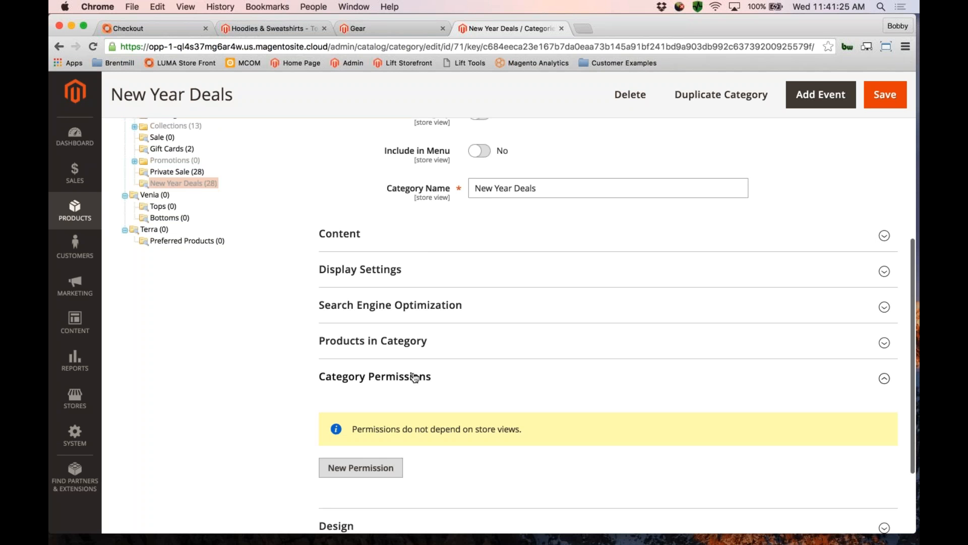
scroll(414, 377, down, 5)
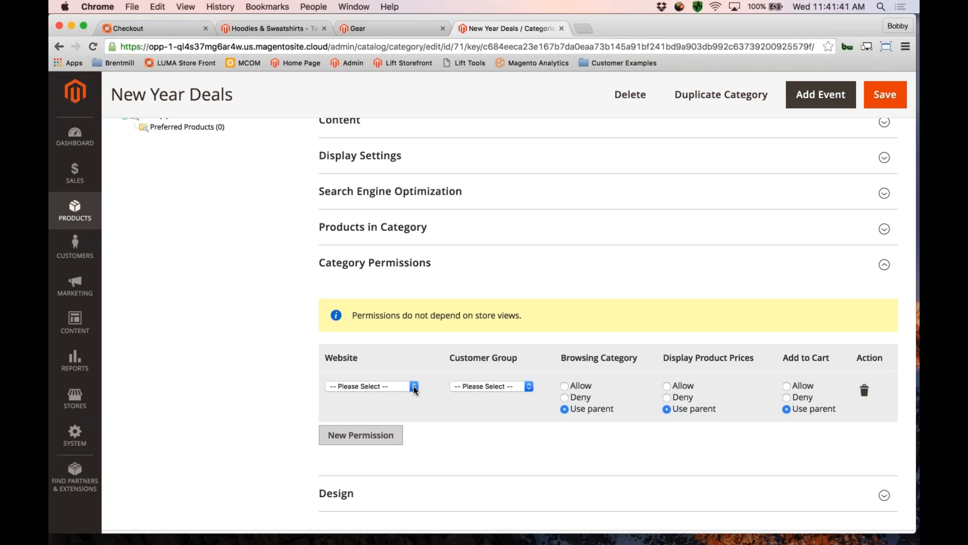
click(413, 387)
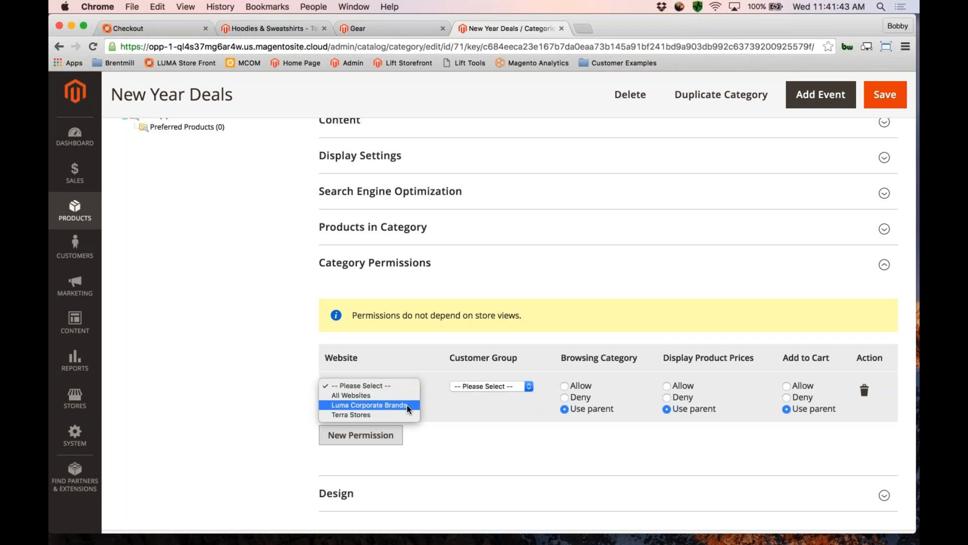
key(Return)
click(503, 388)
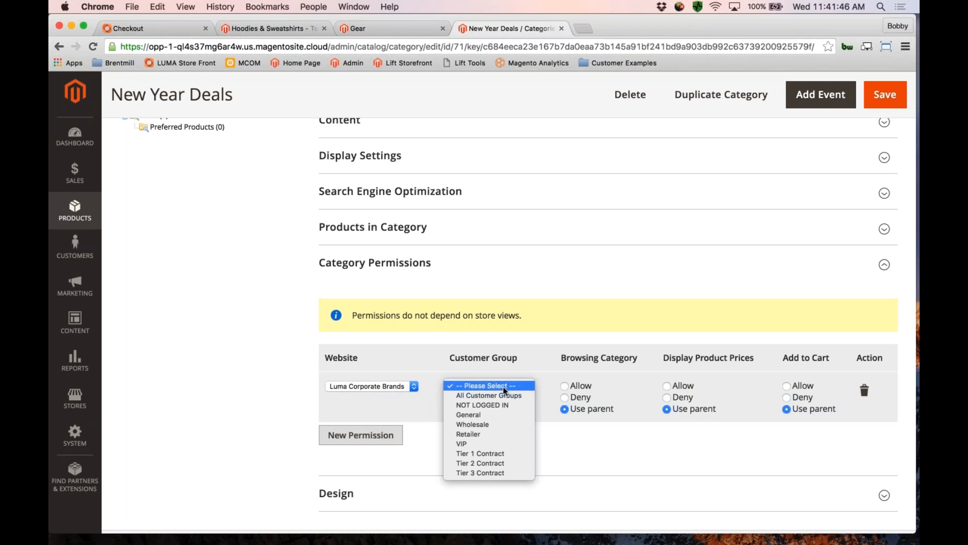
click(484, 443)
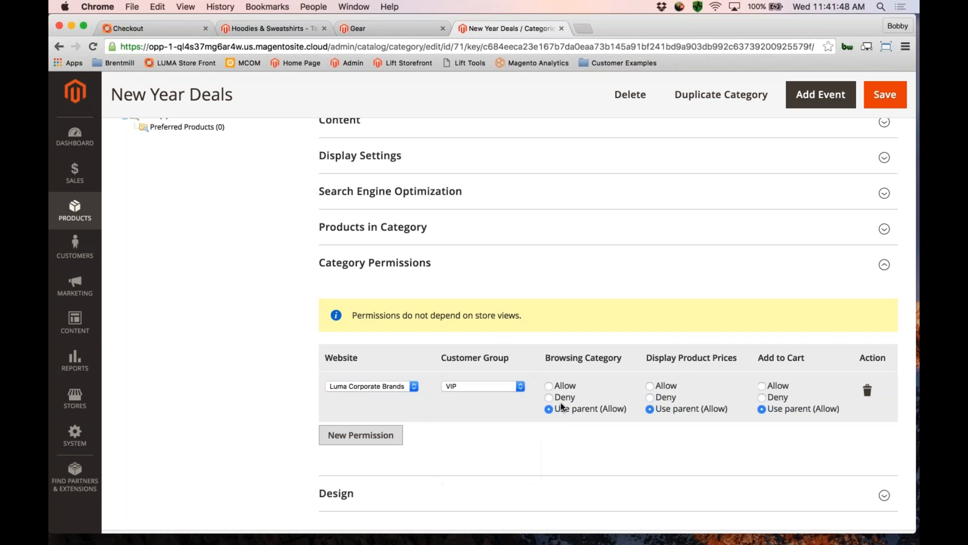
click(551, 386)
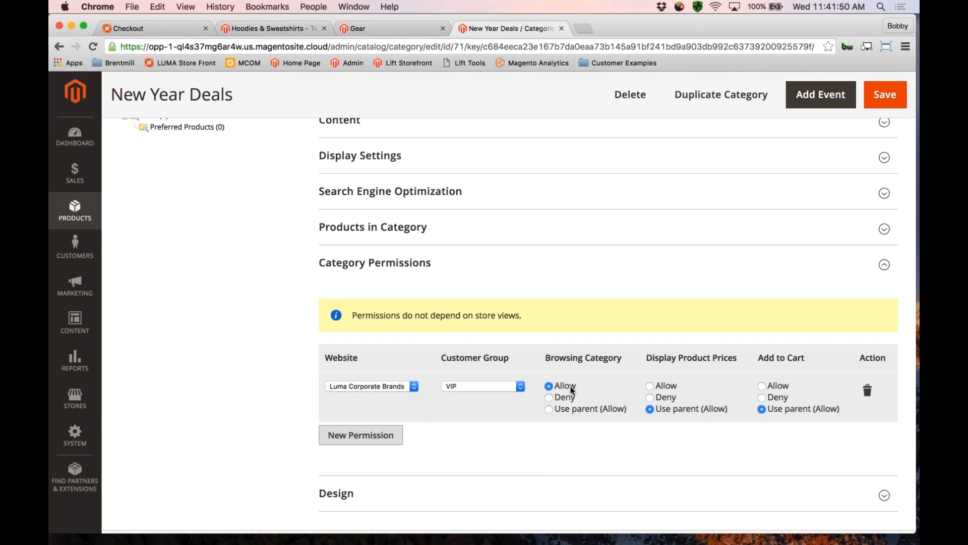
click(652, 386)
click(763, 387)
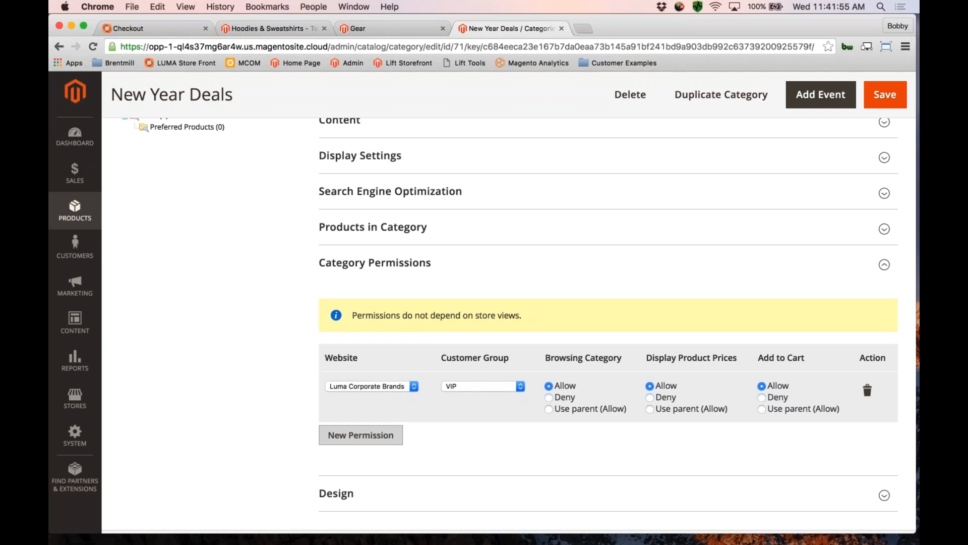
- Add a second category permission for All Websites that denies category browsing to the NOT LOGGED IN group
click(388, 435)
click(399, 387)
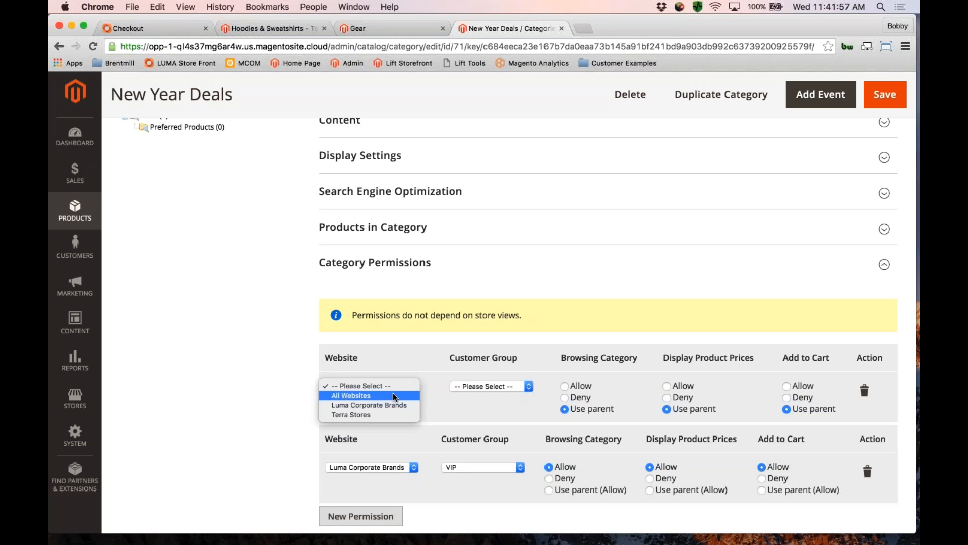
click(395, 396)
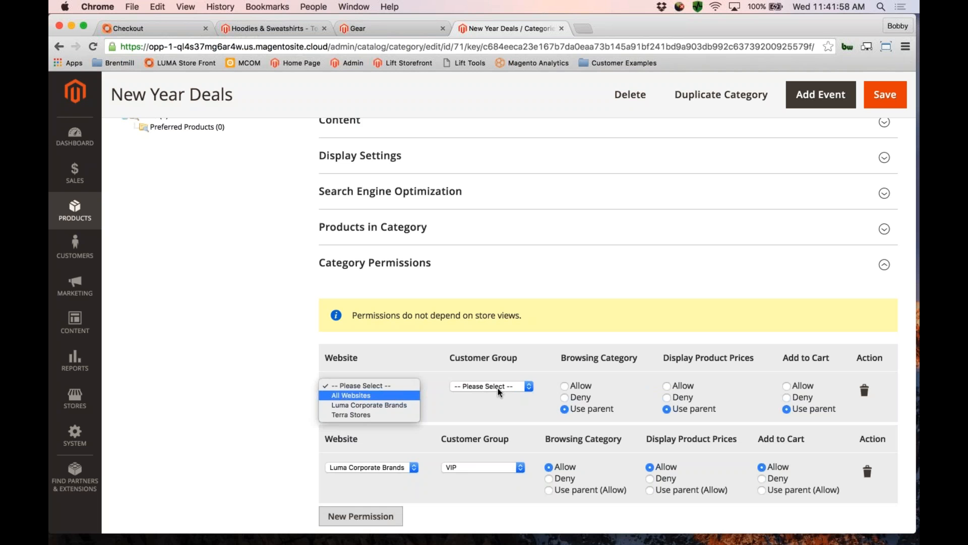
click(528, 387)
click(504, 403)
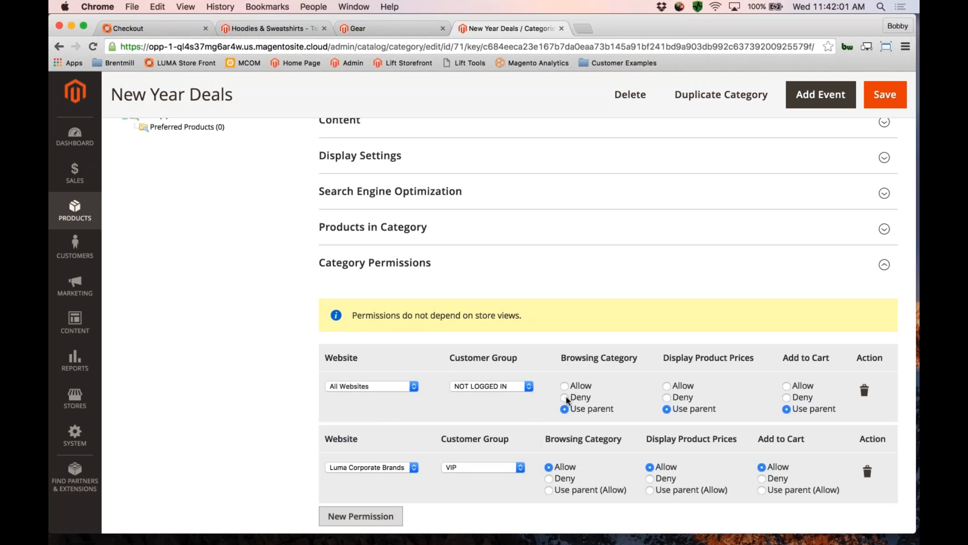
click(565, 397)
- Look over the customer groups available for the Luma Corporate Brands permission, keeping VIP
scroll(457, 414, down, 1)
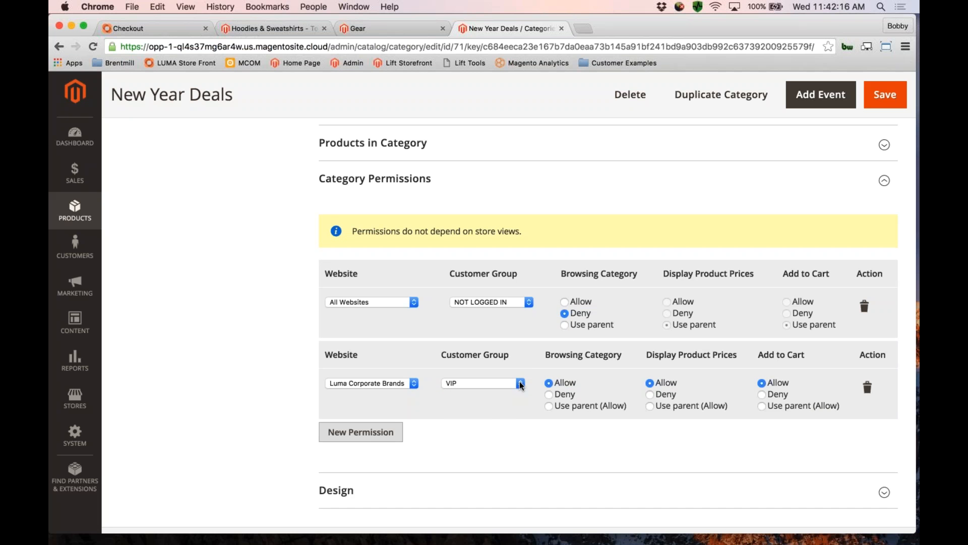
click(520, 384)
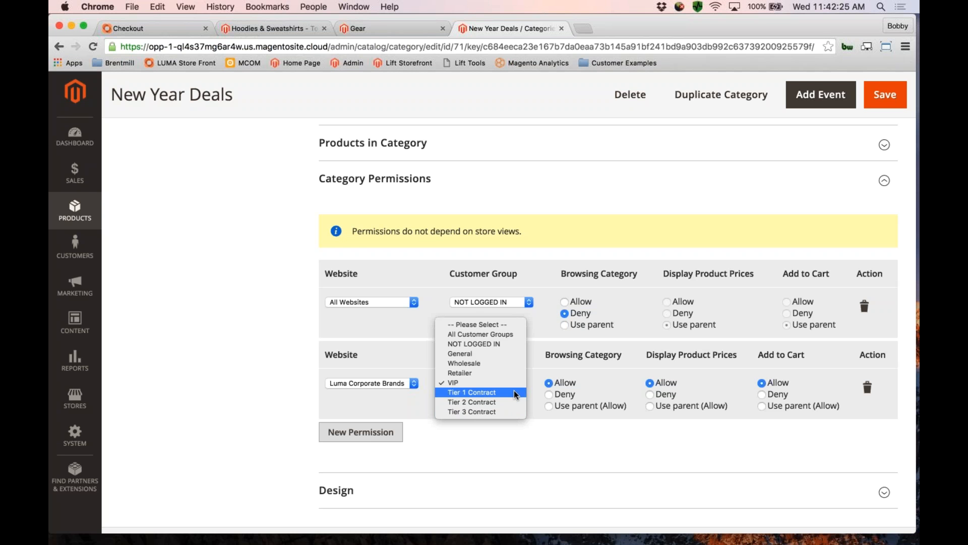
click(299, 359)
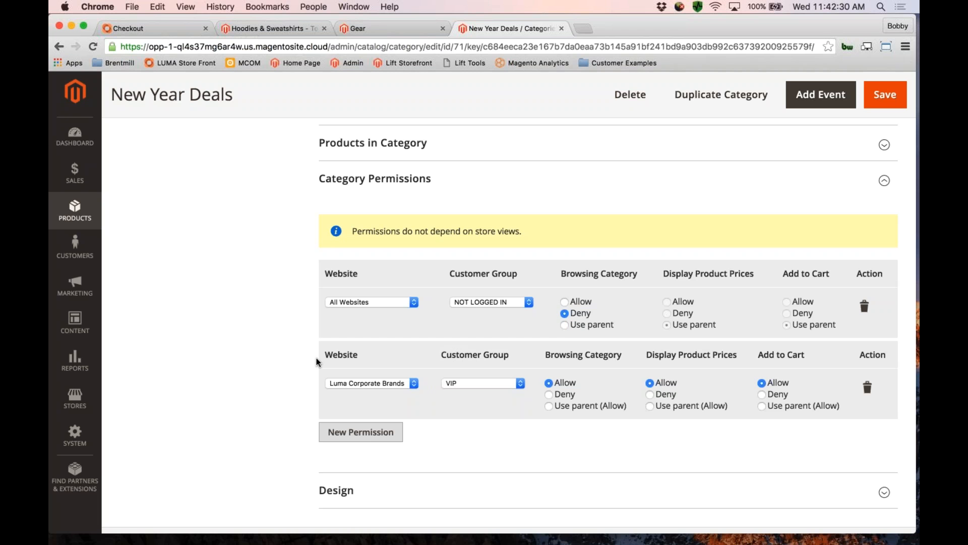
- Schedule an update for the New Year Deals category, assigning it to the existing Summer Sunset Sale campaign
scroll(316, 361, up, 1)
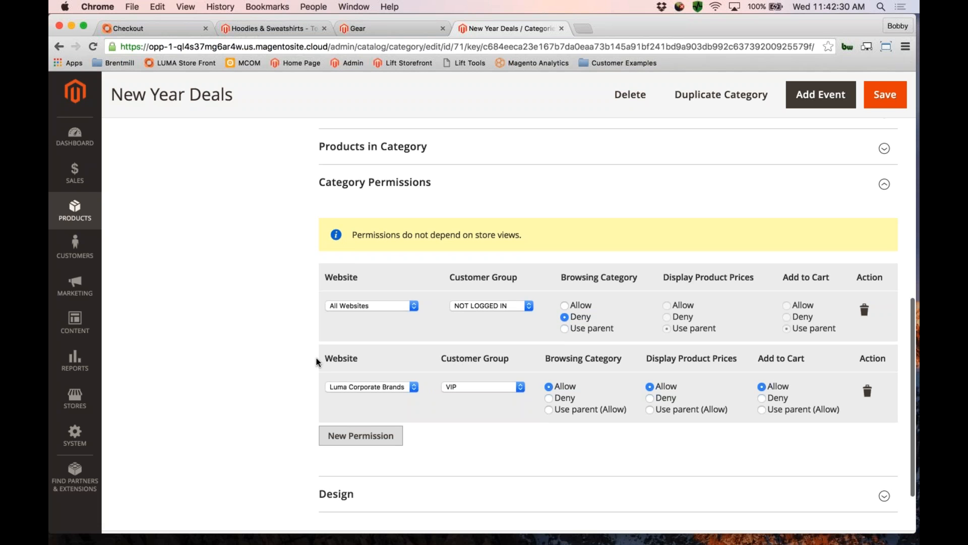
scroll(316, 362, up, 8)
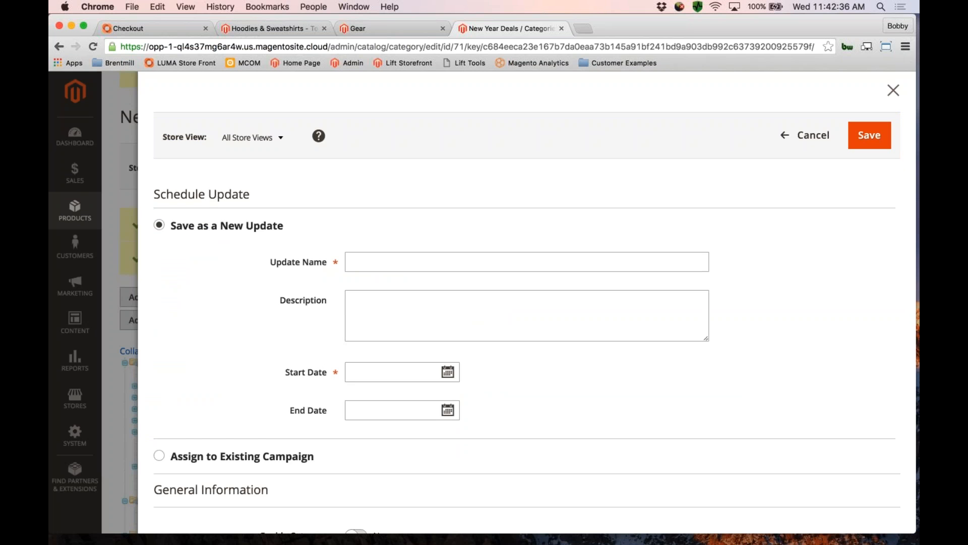
scroll(527, 302, down, 2)
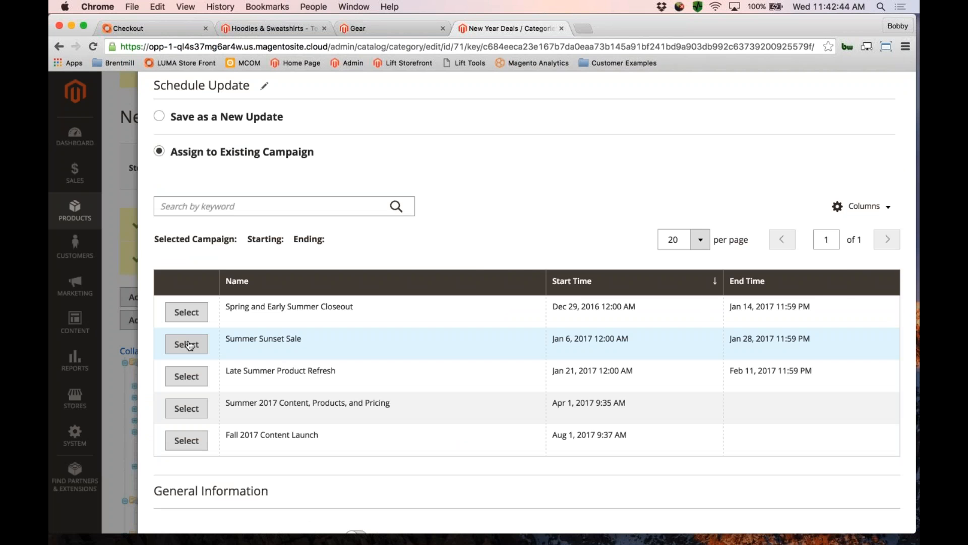
click(186, 344)
scroll(577, 359, down, 5)
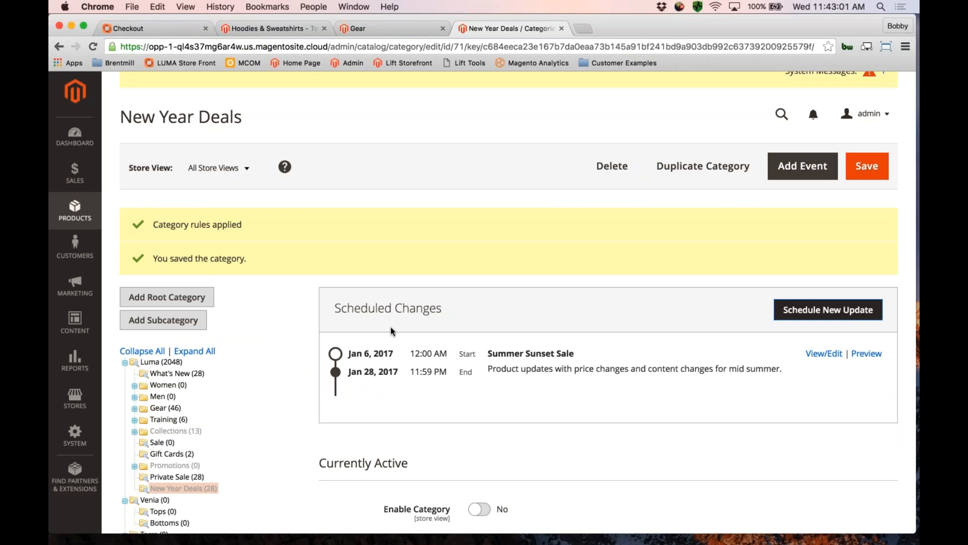
- Start a new related products rule named "Cross sells for Tops" and set it to apply to Cross-sells
click(75, 287)
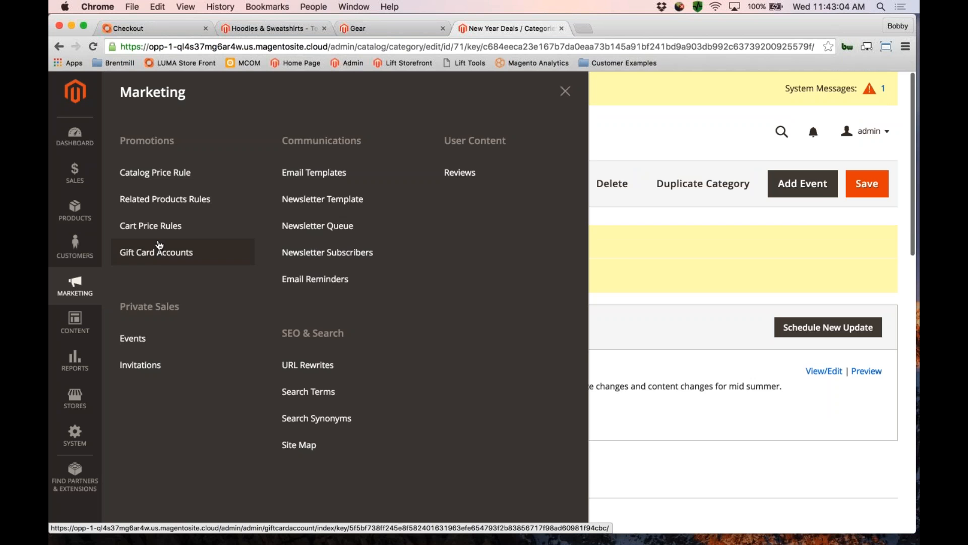
click(165, 198)
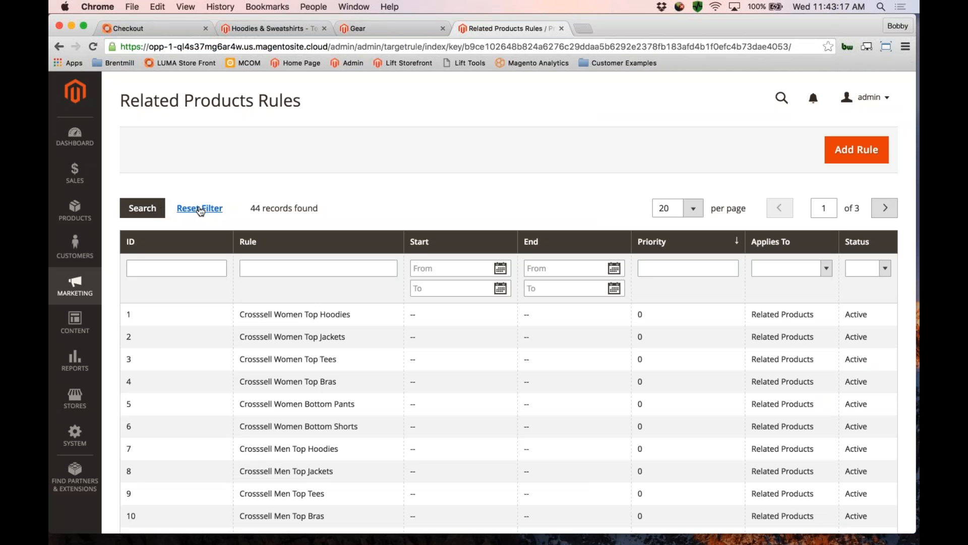
click(852, 156)
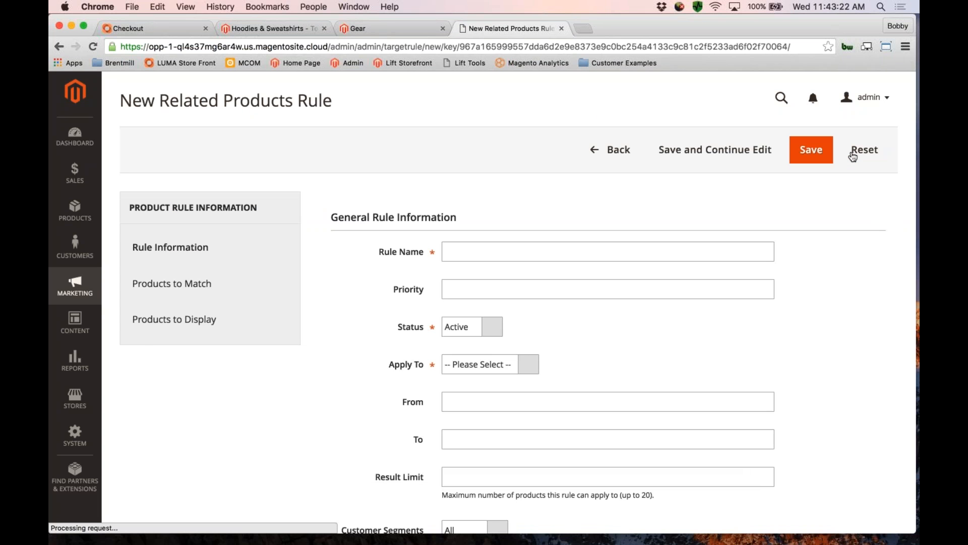
text(Cross sells)
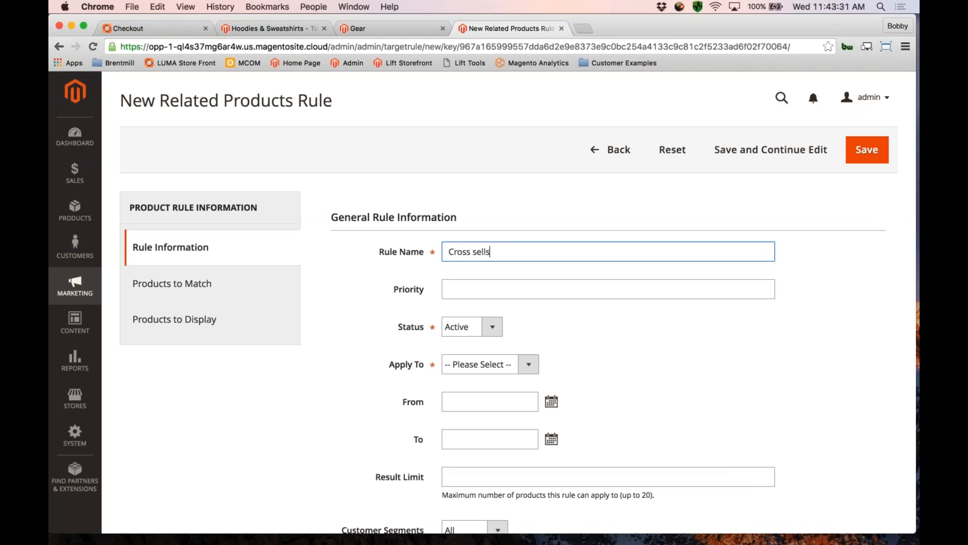
text( for Tops)
click(519, 364)
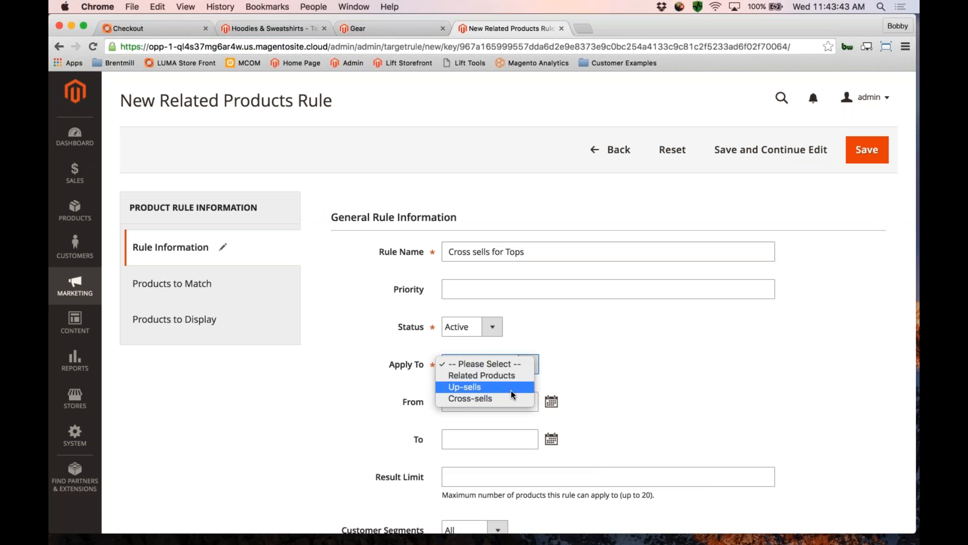
click(511, 398)
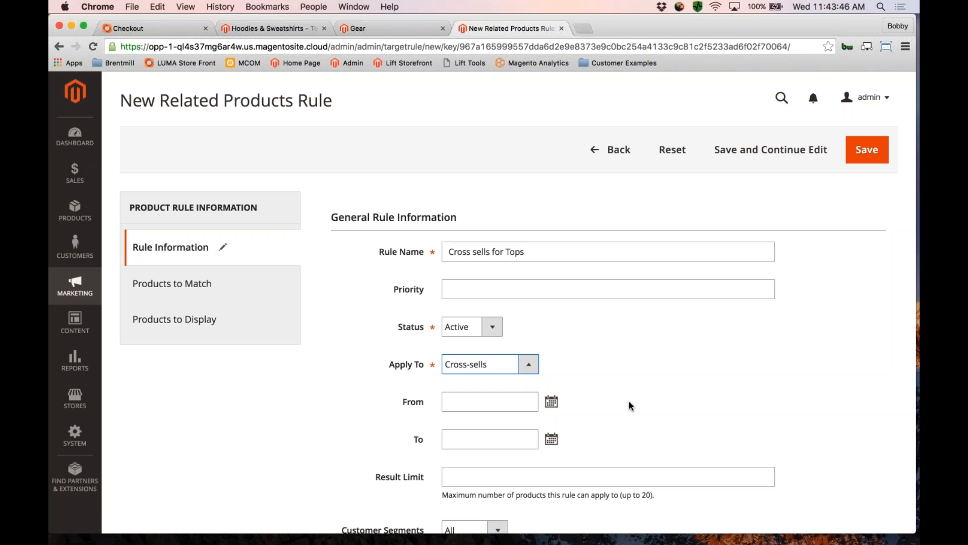
- Limit the rule to specified customer segments, selecting Rewards Members
scroll(629, 401, down, 1)
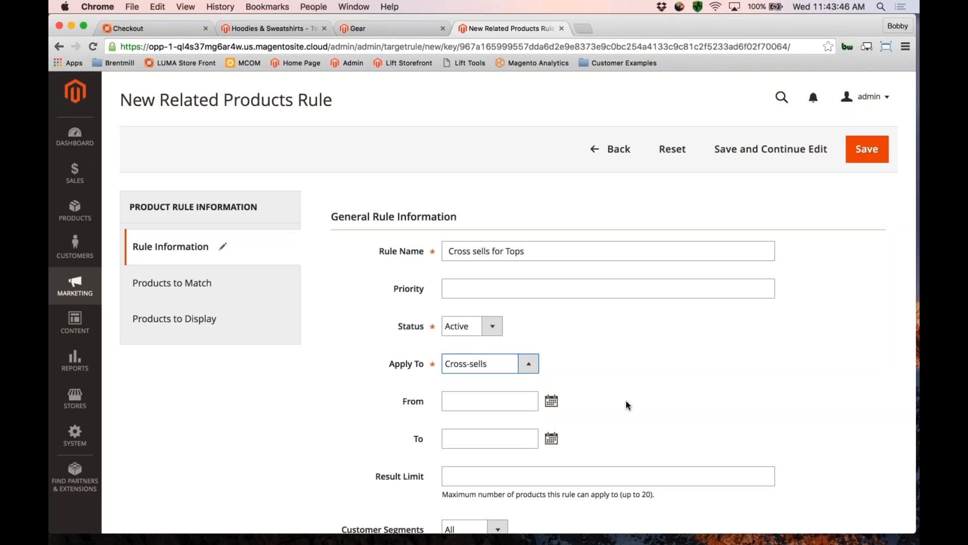
scroll(626, 403, down, 5)
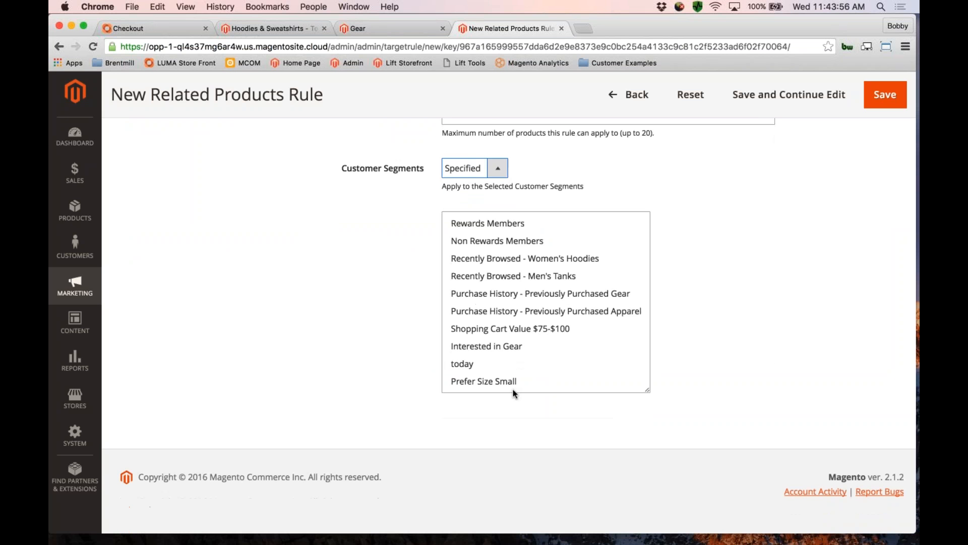
scroll(336, 261, up, 4)
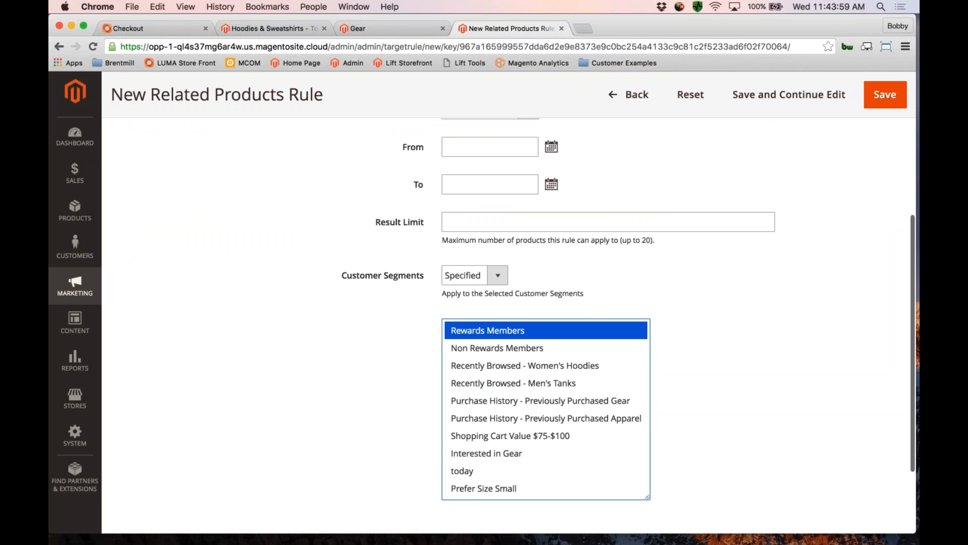
scroll(374, 275, up, 8)
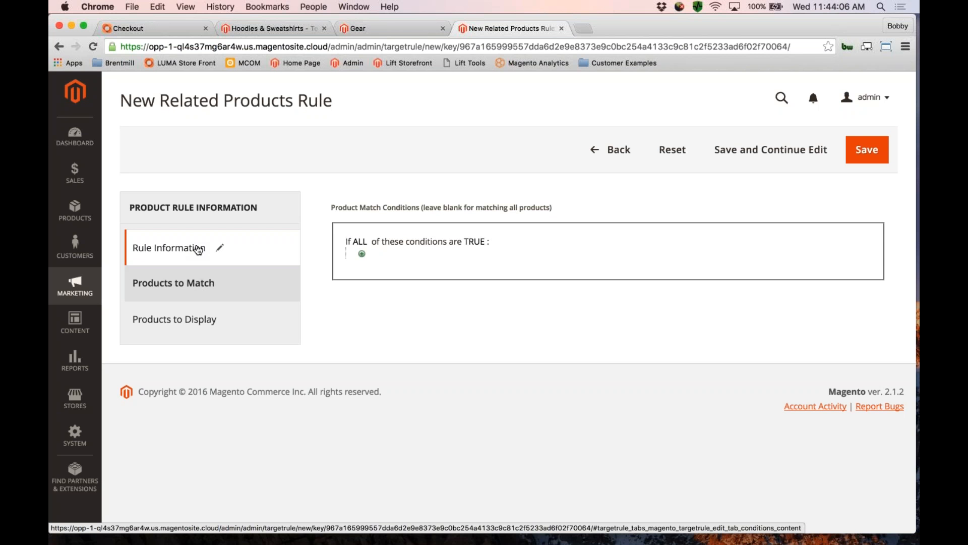
- Add a condition to the rule's products to match: Attribute Set is Top
click(361, 253)
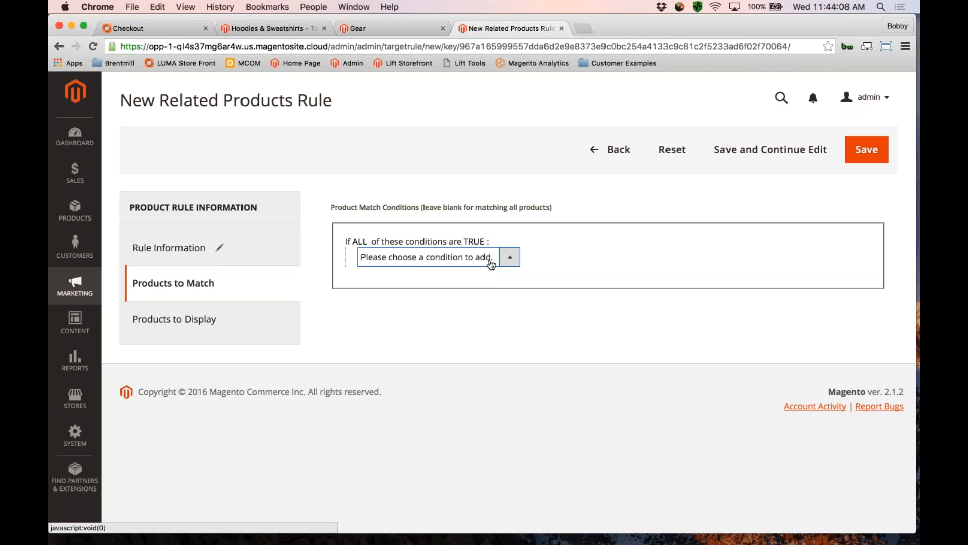
click(490, 264)
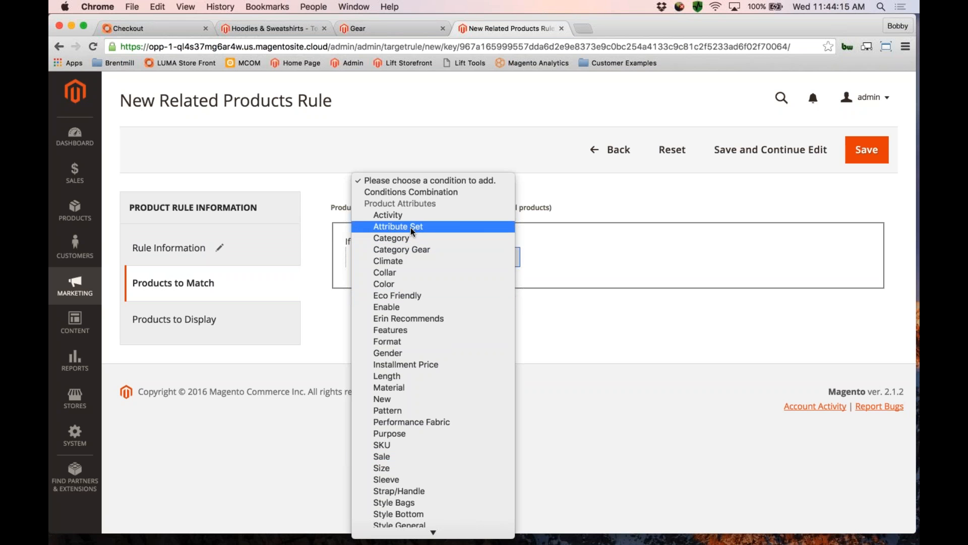
click(411, 227)
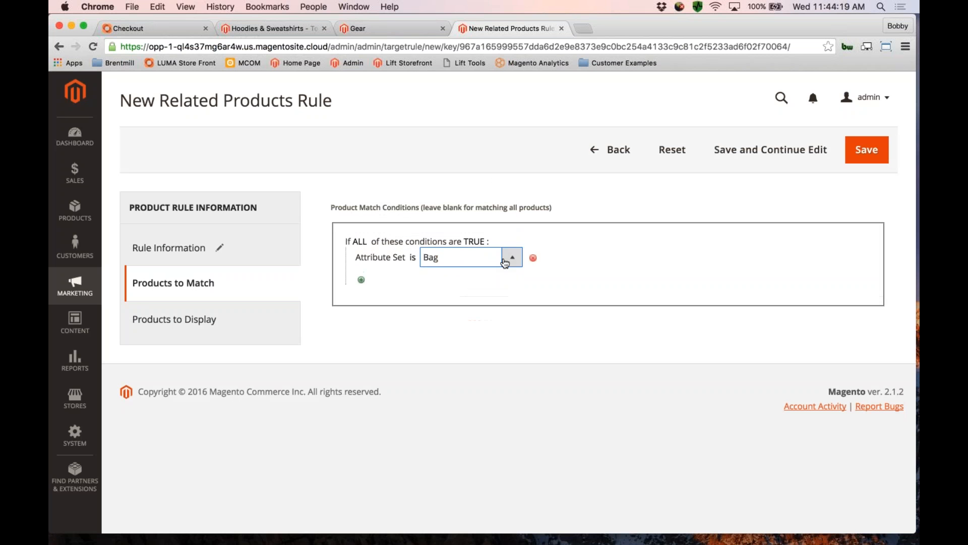
click(506, 261)
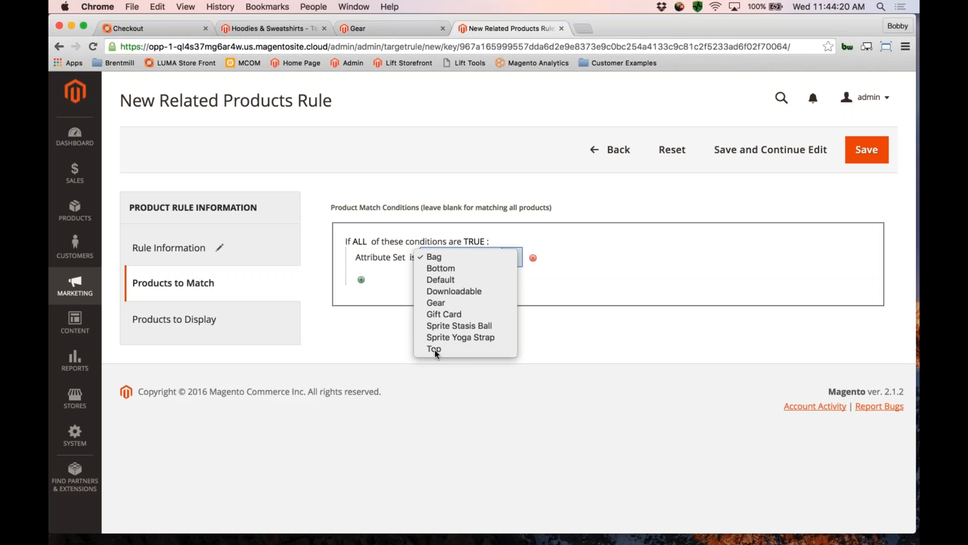
click(435, 350)
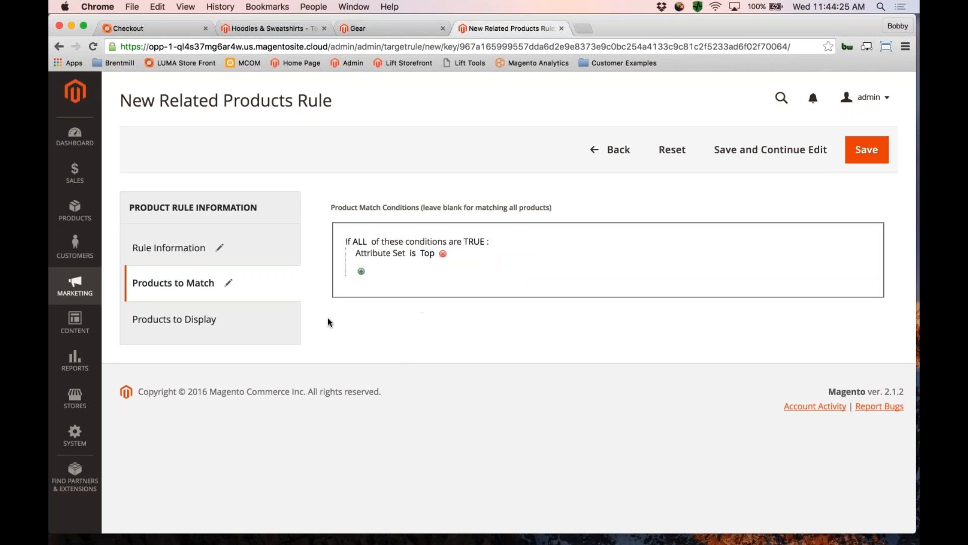
- Add a condition to the rule's products to display: Product Attribute Set is the constant value Bottom
click(206, 324)
click(360, 256)
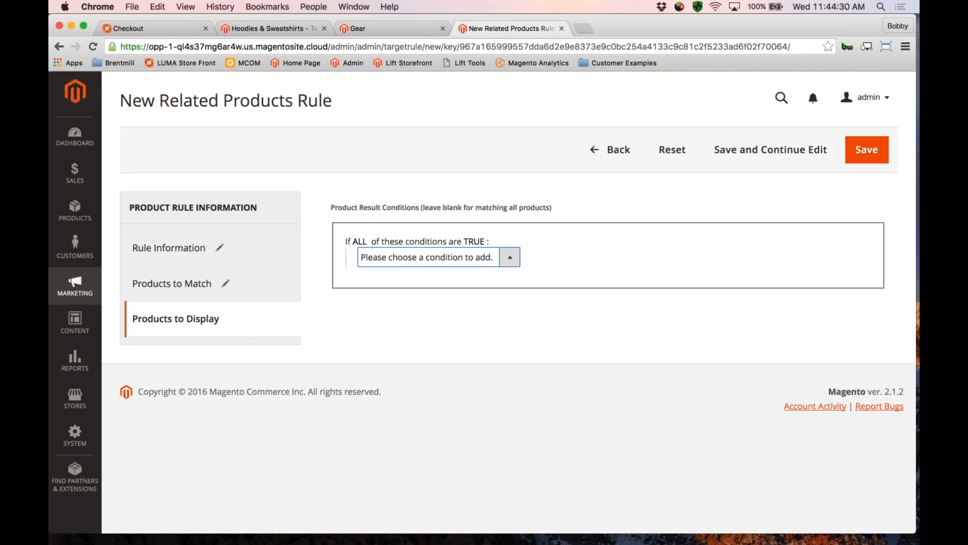
click(434, 258)
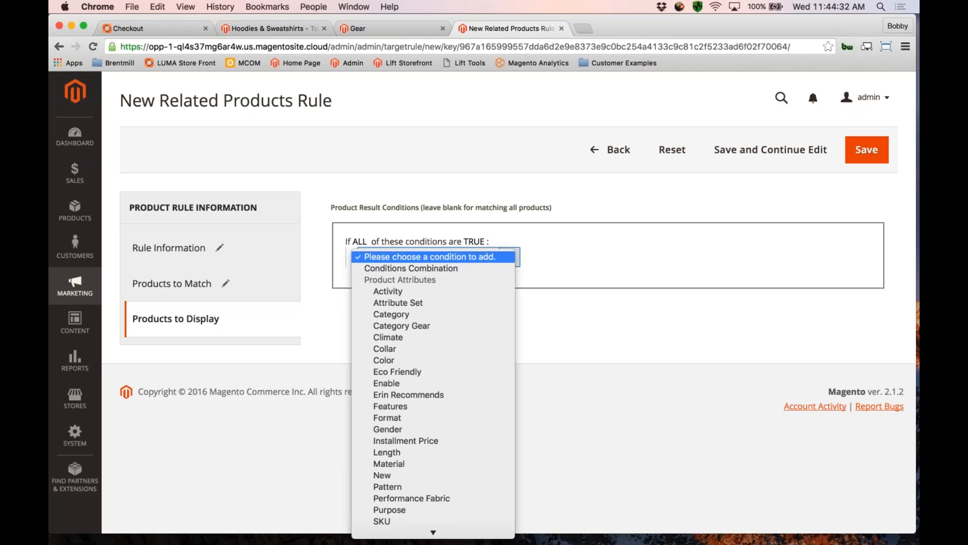
click(492, 303)
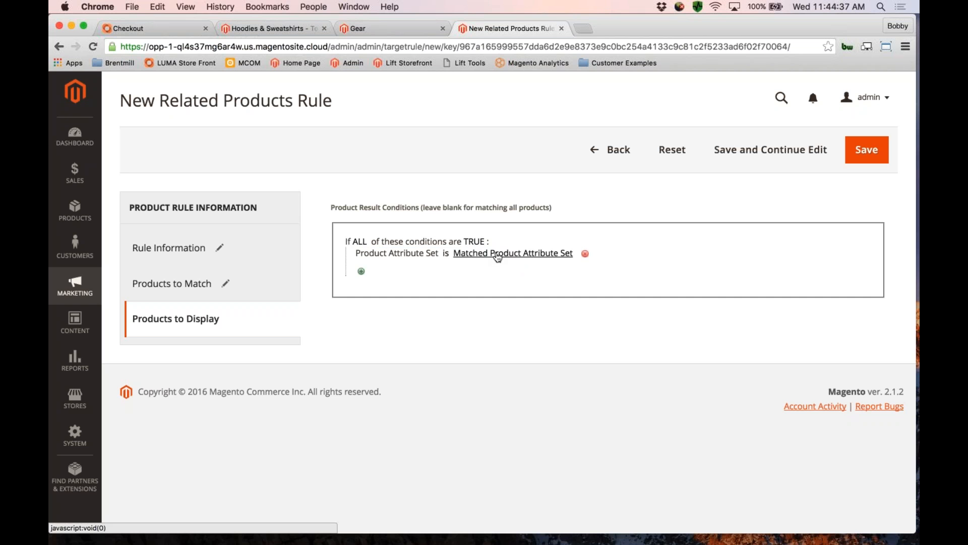
click(497, 254)
click(493, 250)
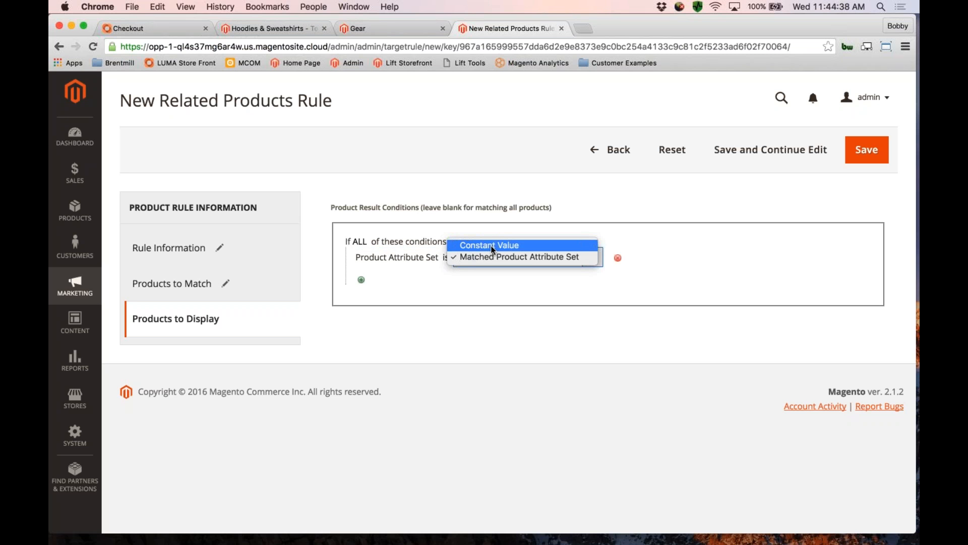
click(492, 246)
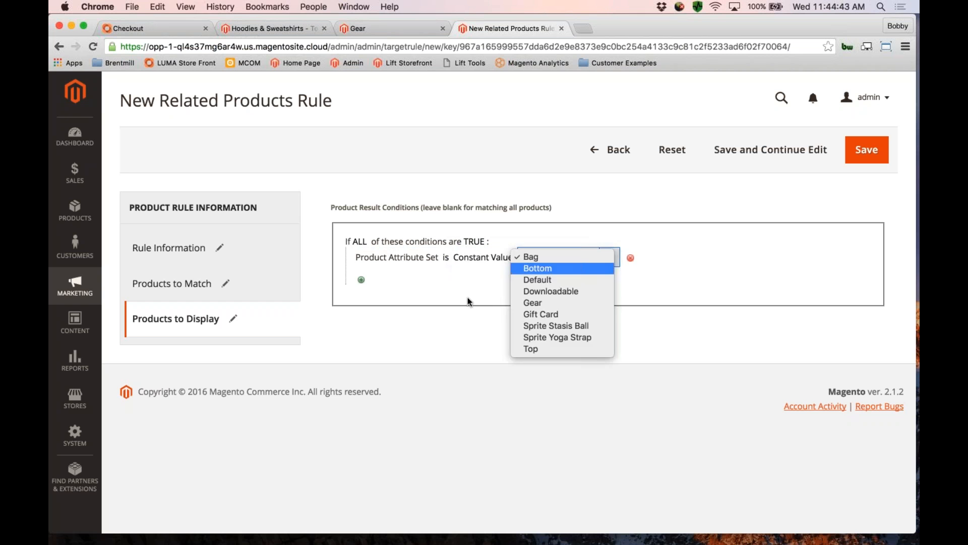
click(538, 268)
- Add a second display condition requiring that Product Material contains Matched Product Material
click(361, 272)
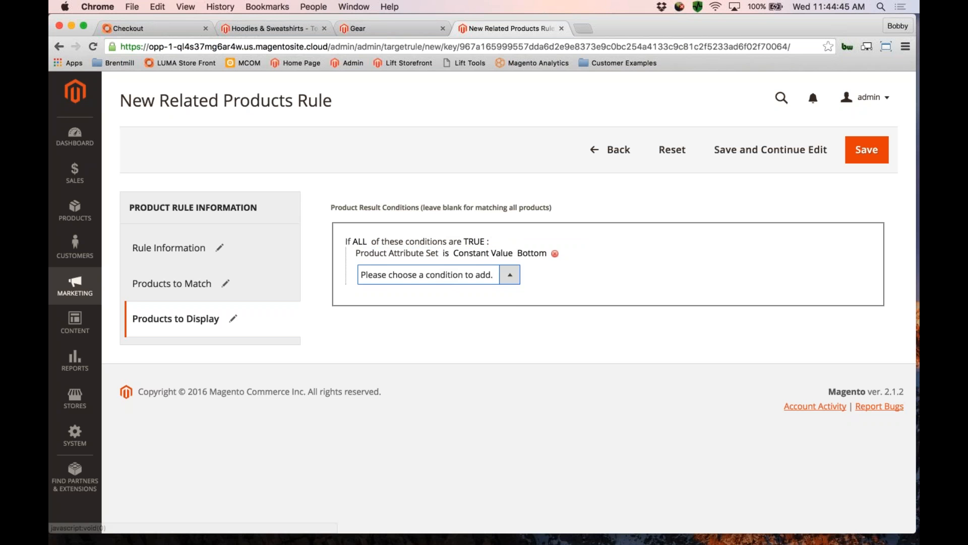
click(426, 274)
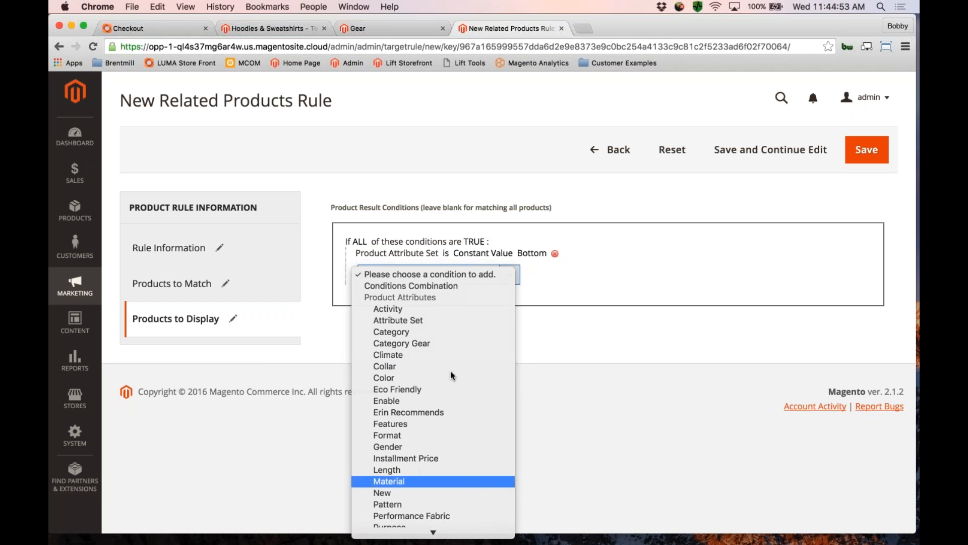
click(421, 481)
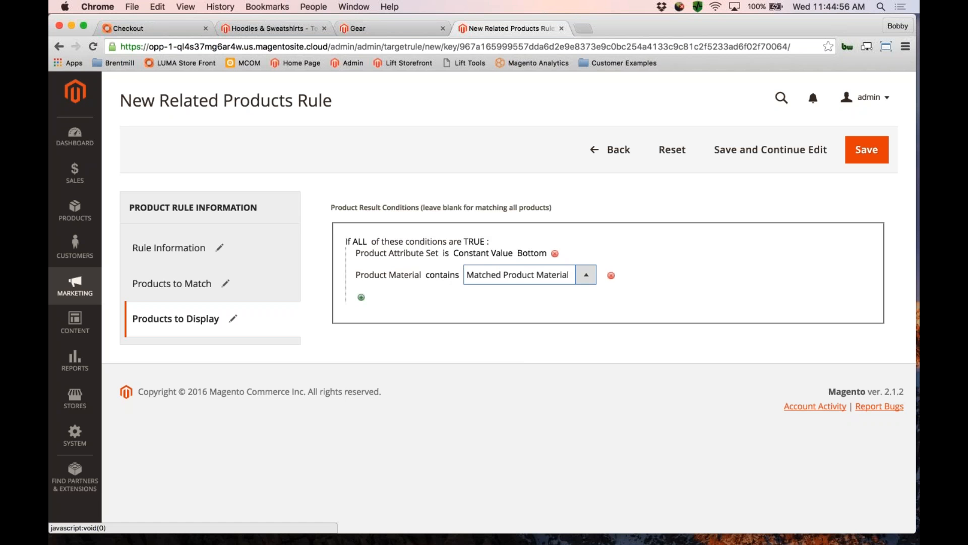
click(509, 272)
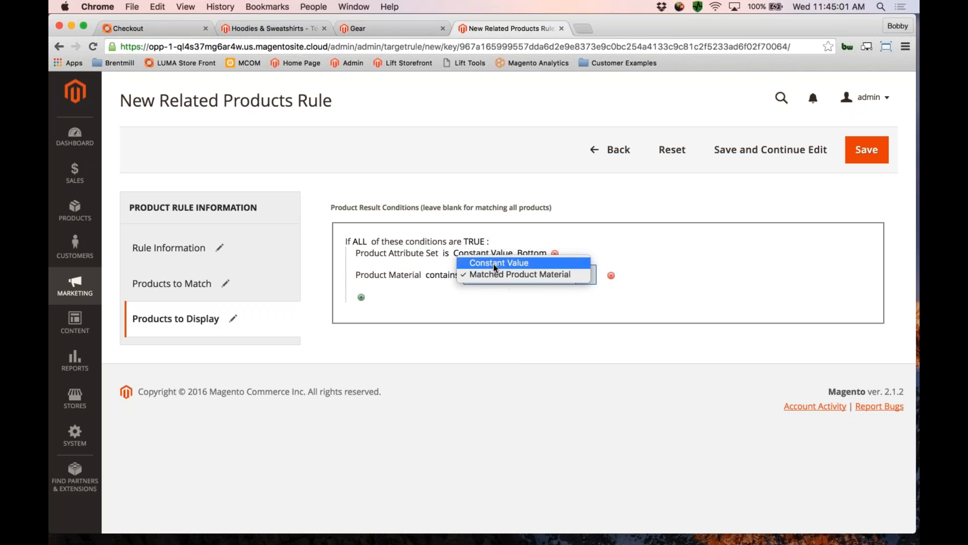
click(495, 291)
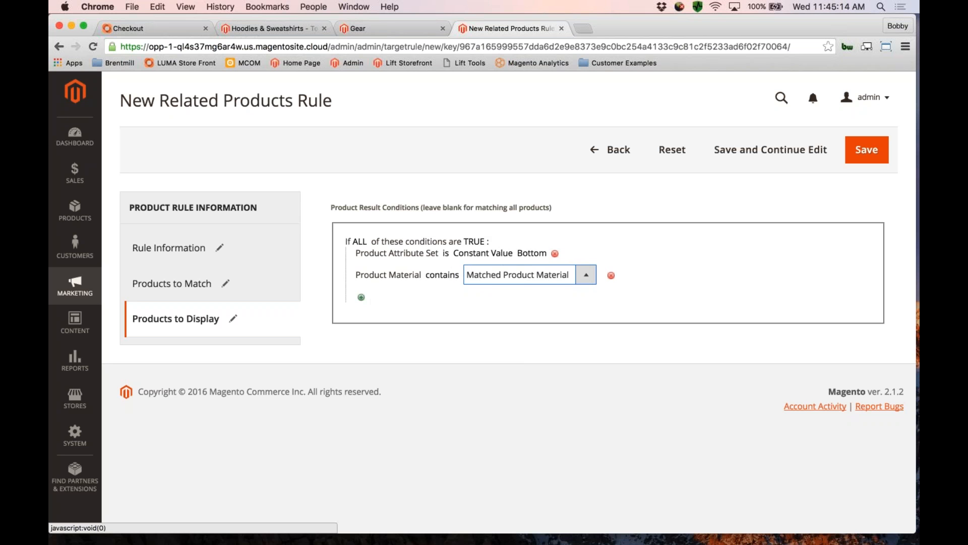
click(374, 302)
- Add a display condition that Product Price is equal to 120% of the matched products' price
click(361, 288)
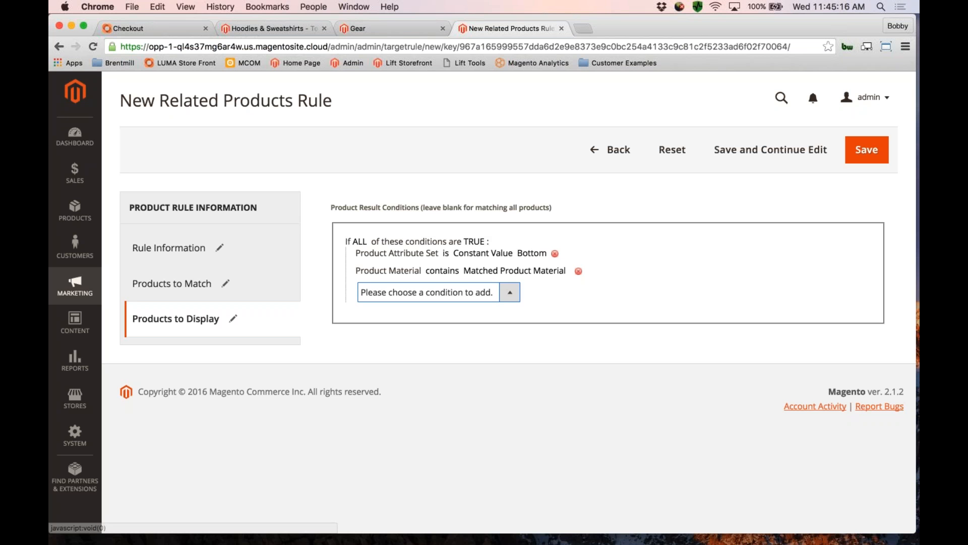
click(434, 292)
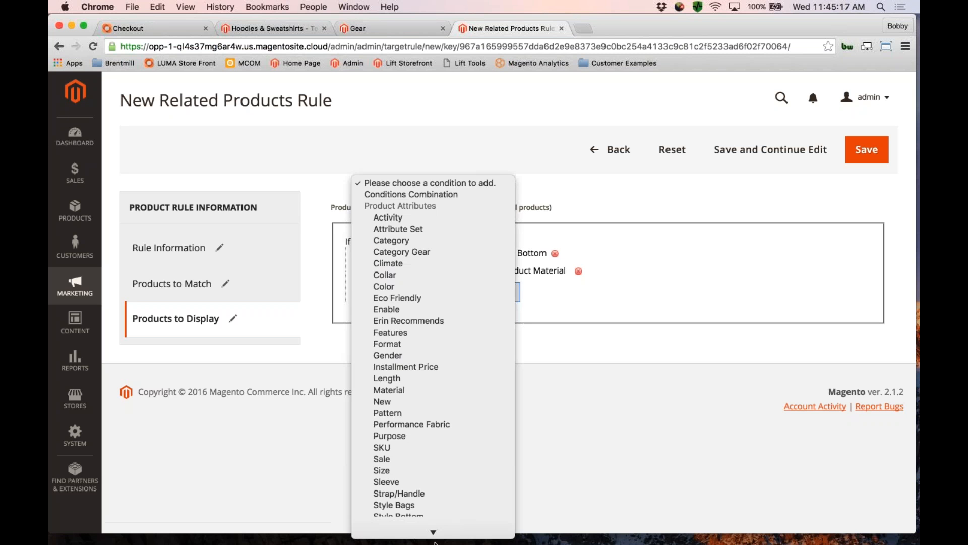
click(425, 373)
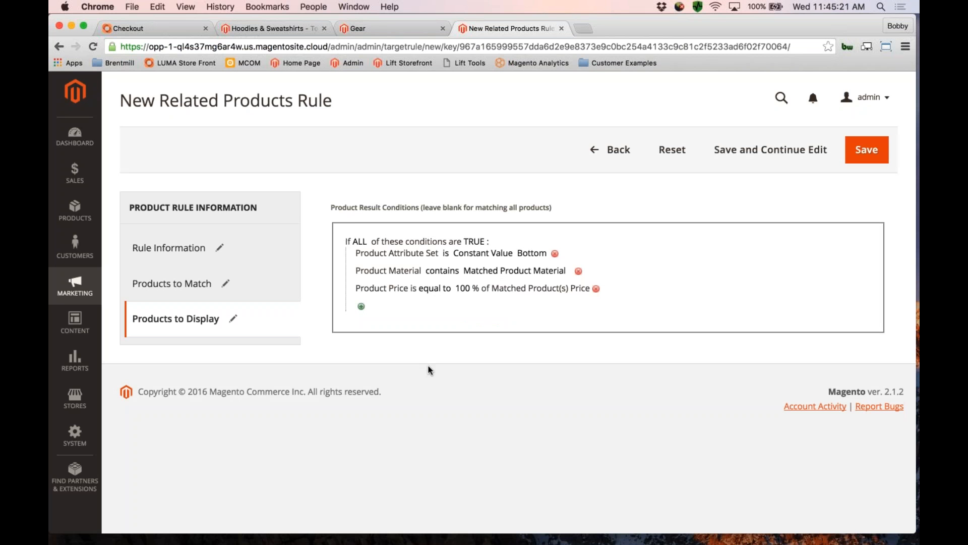
click(462, 288)
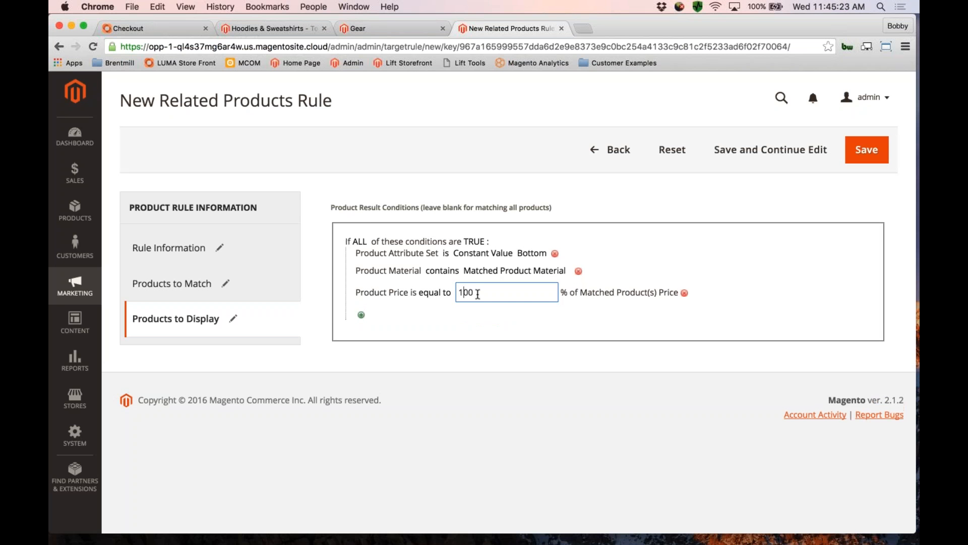
key(BackSpace)
text(2)
key(Return)
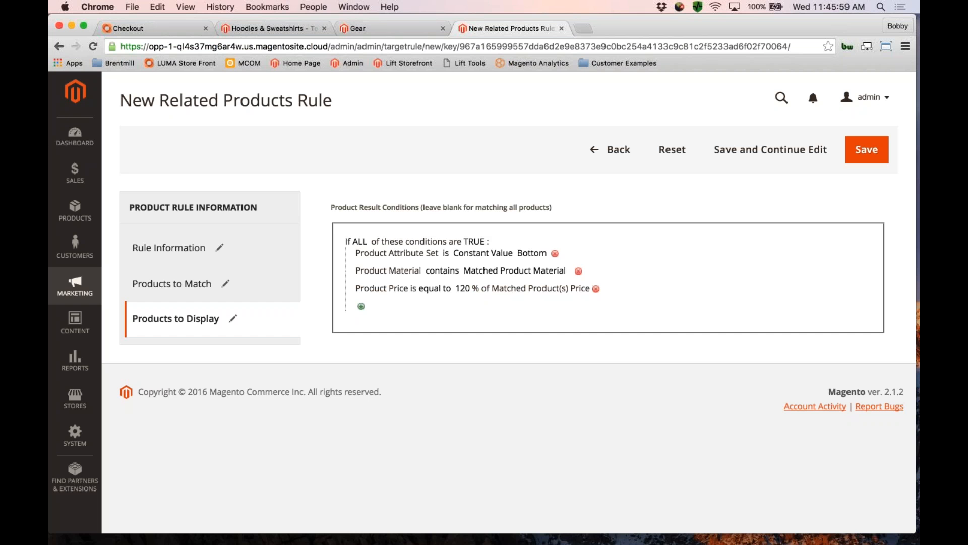
- Switch to the storefront's Gear category page and look over its promotional content
click(392, 29)
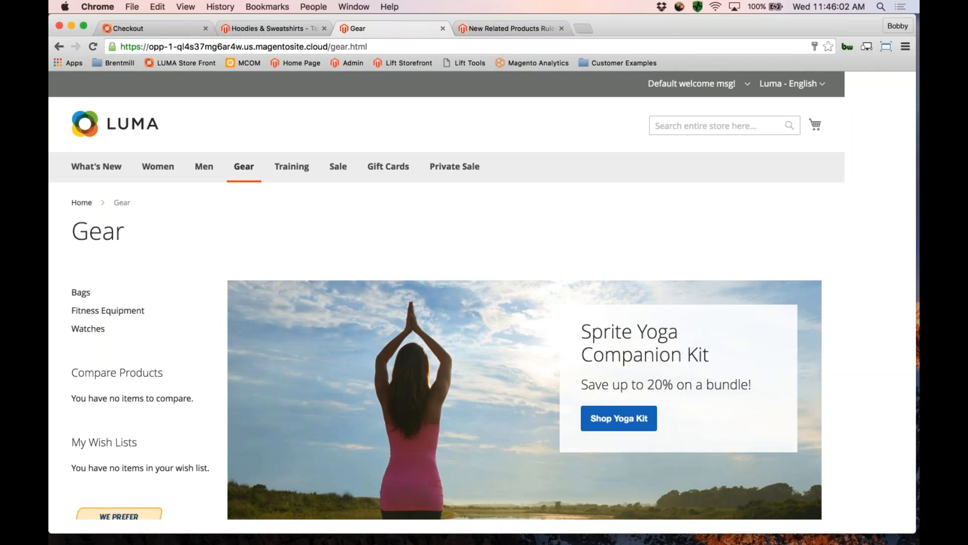
scroll(365, 321, down, 7)
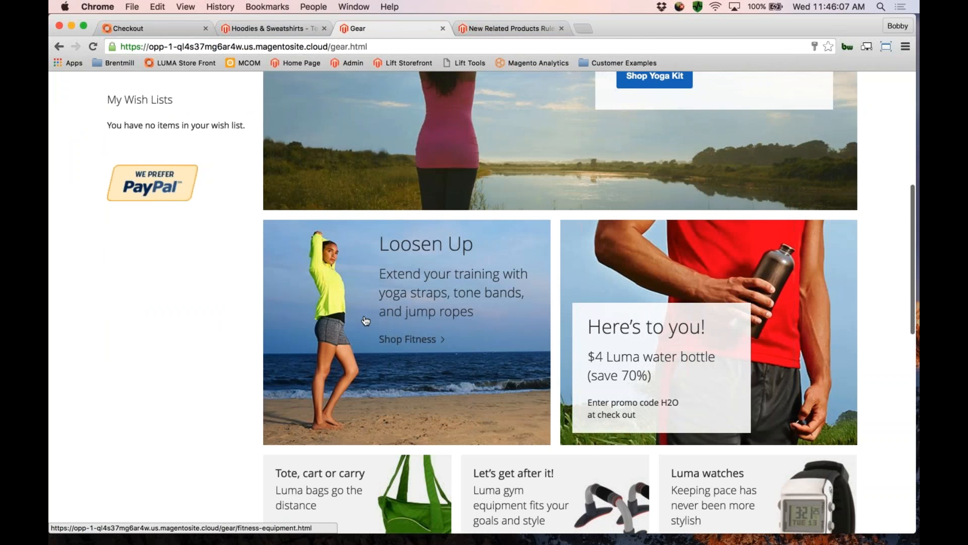
scroll(366, 321, down, 10)
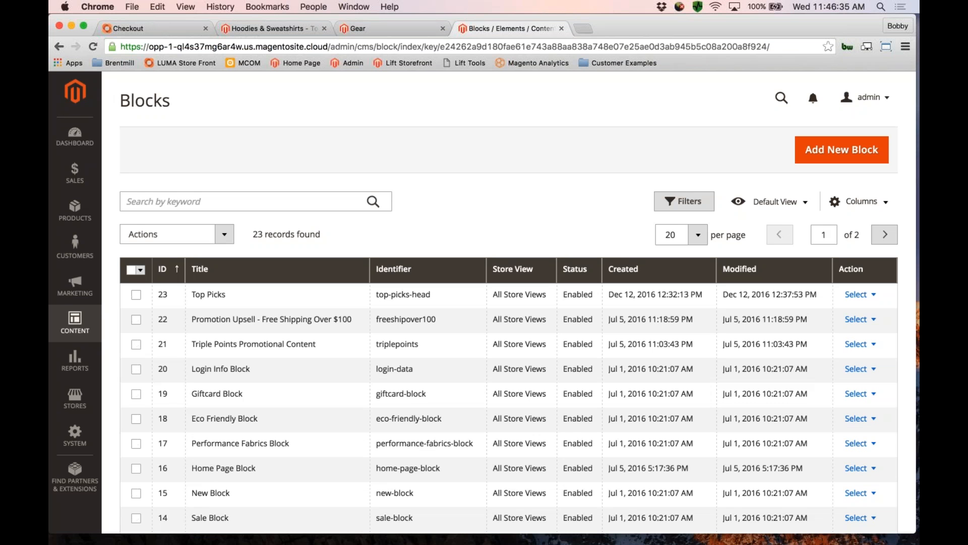
- Open the Gear Block from the Blocks list and examine its scheduled changes, store views and content
scroll(791, 364, down, 5)
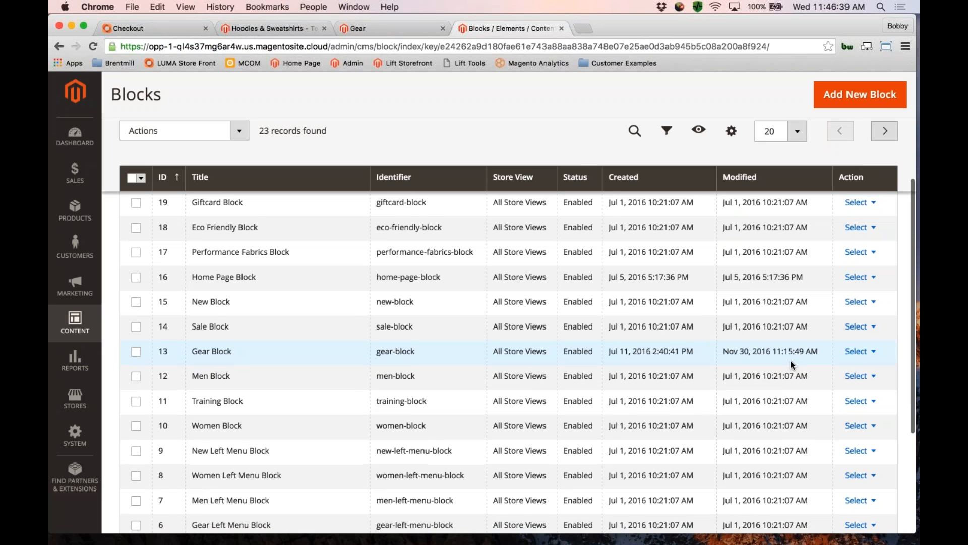
click(790, 362)
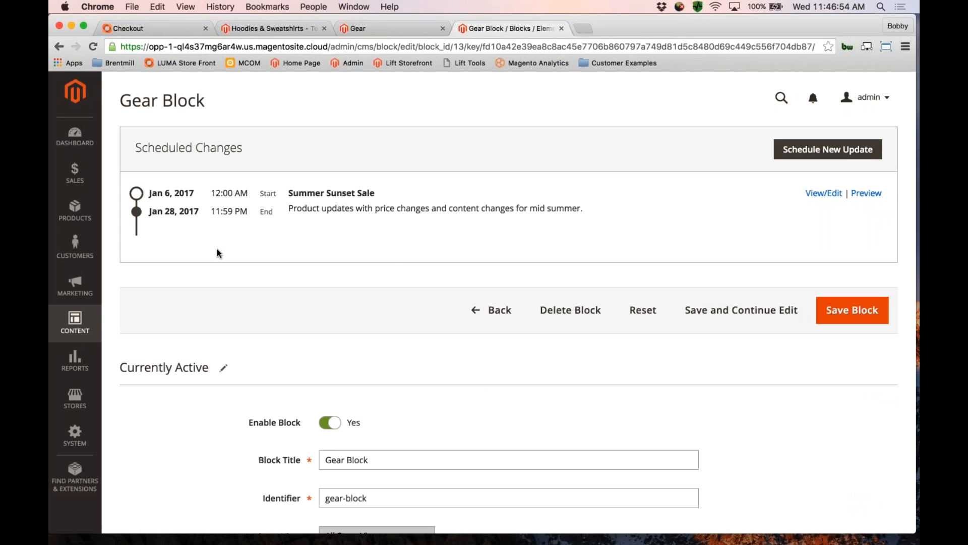
scroll(217, 249, down, 7)
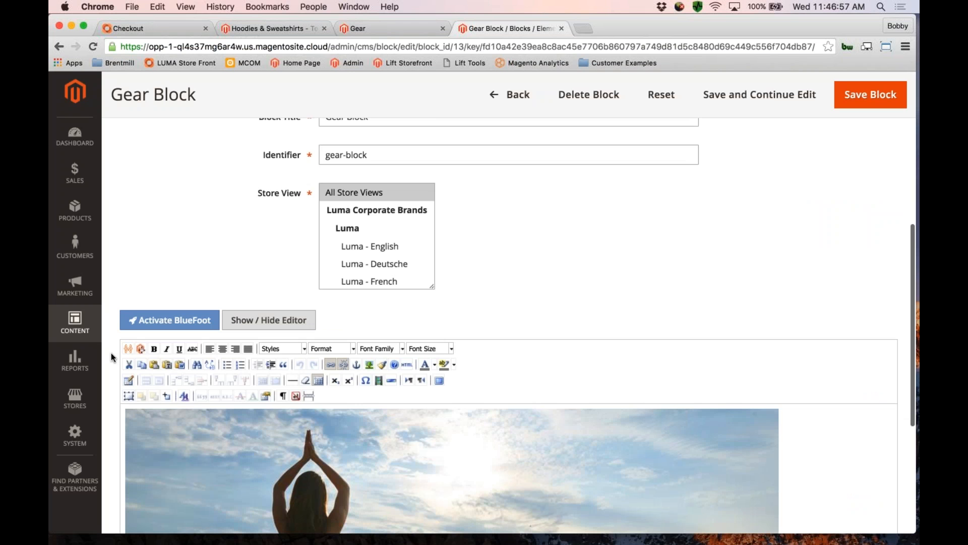
scroll(111, 352, down, 3)
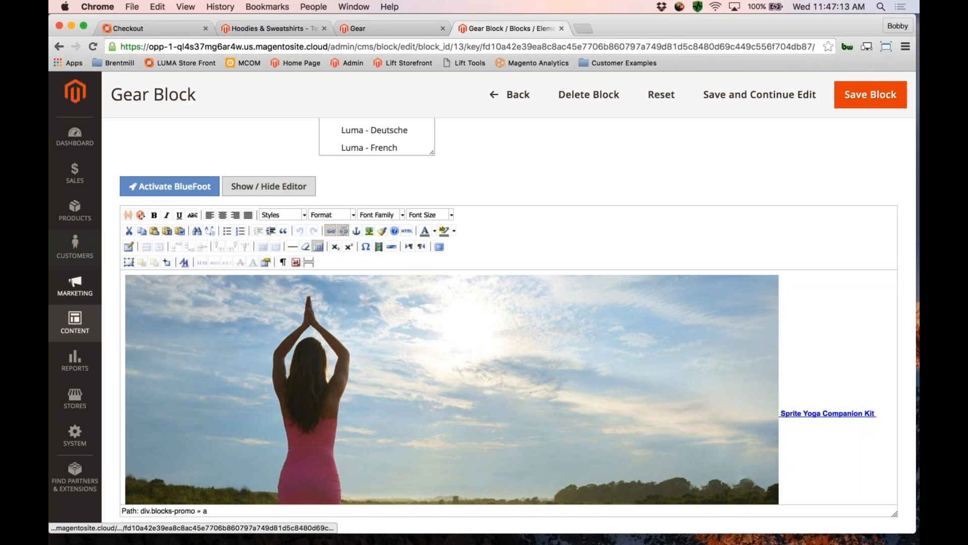
- Create a new content page with the title Top Products
click(75, 322)
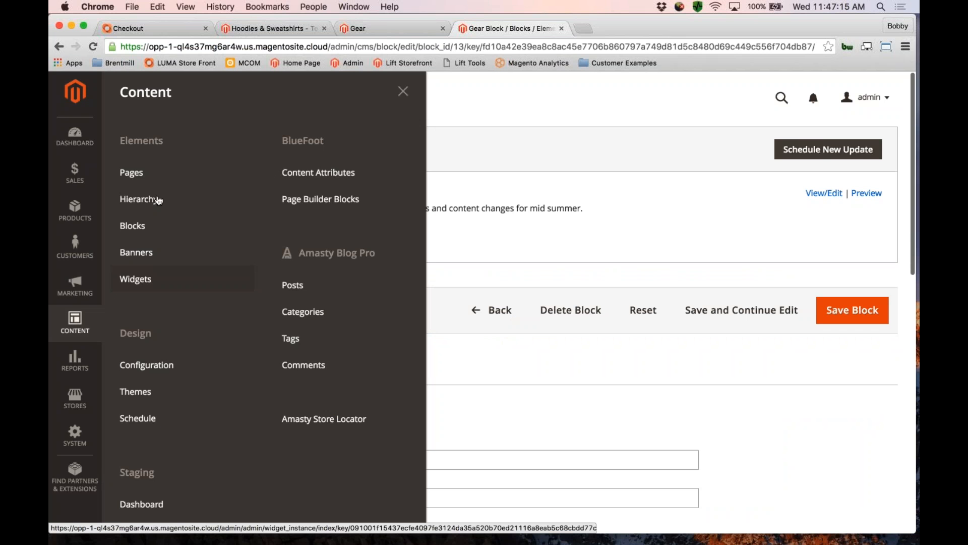
click(136, 174)
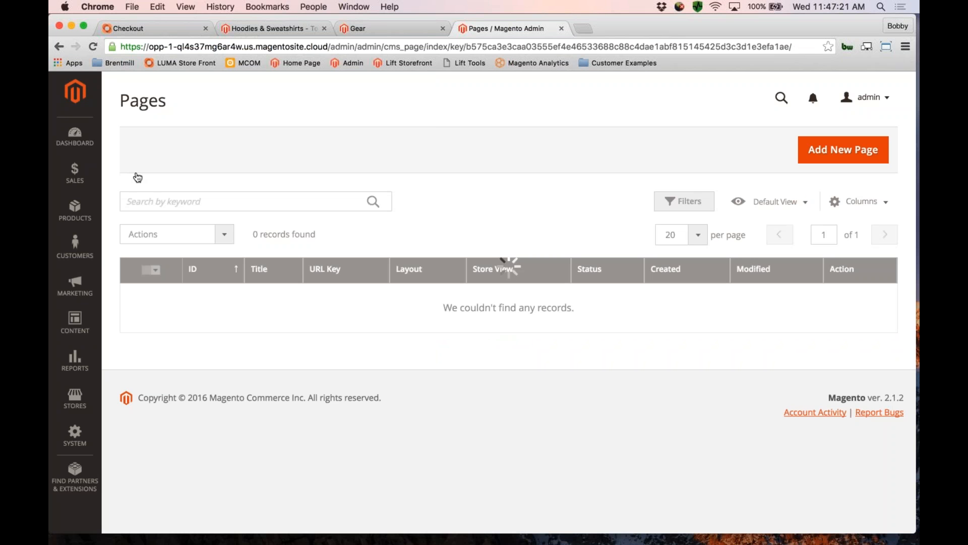
click(843, 150)
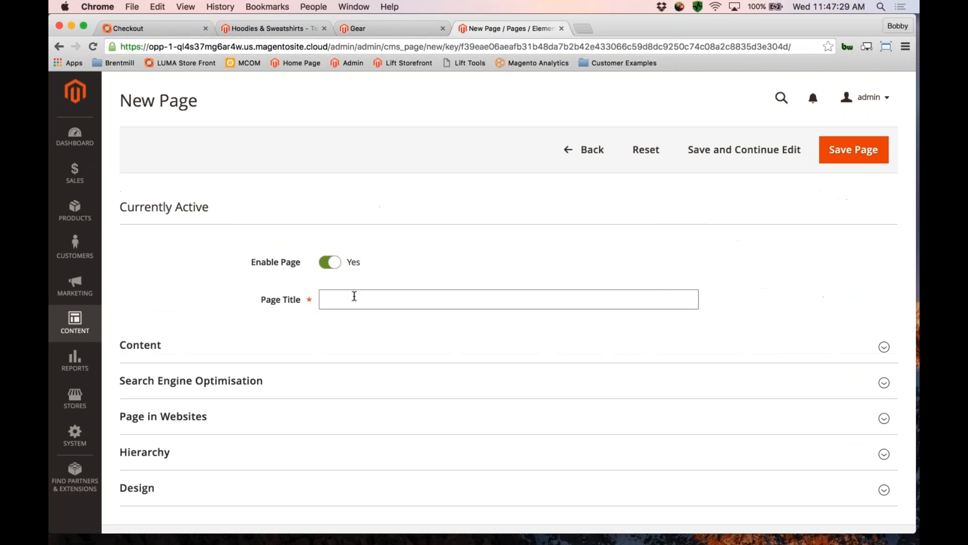
click(353, 299)
text(Top Prod)
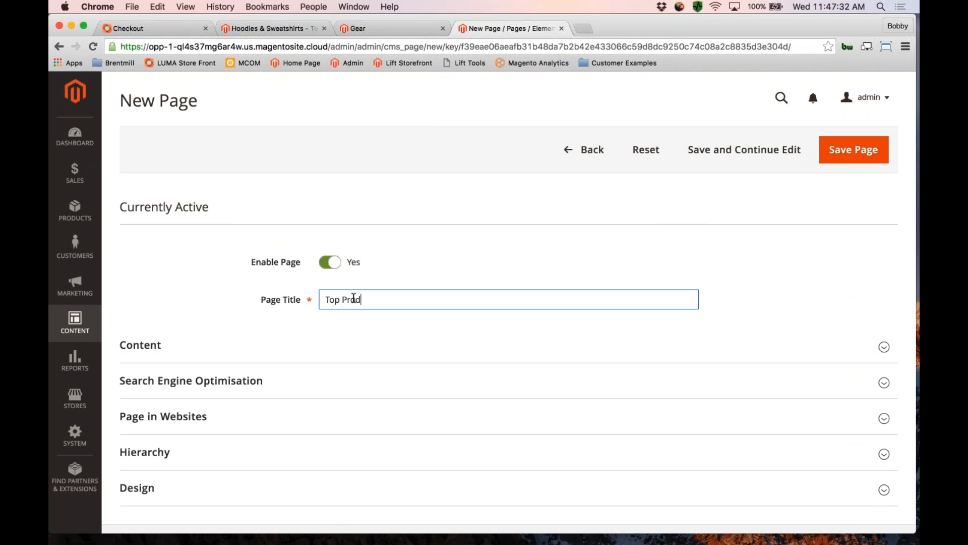
text(ucts)
- Insert a CMS Static Block widget into the new page's content
click(190, 346)
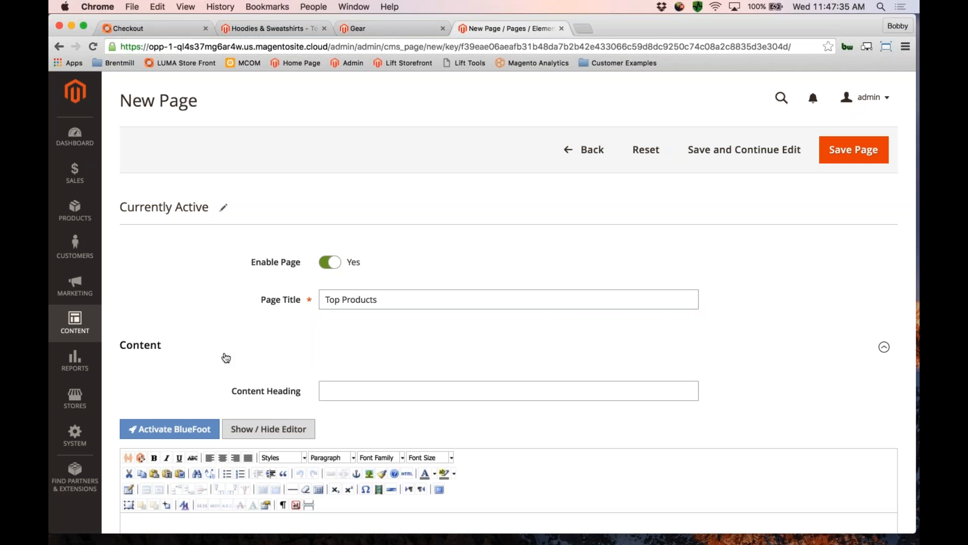
scroll(226, 358, down, 3)
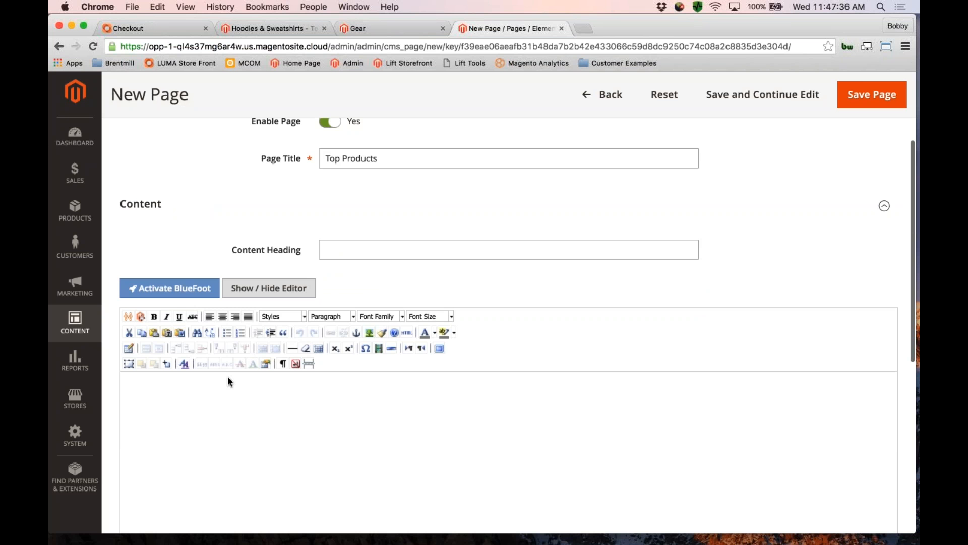
scroll(228, 377, down, 3)
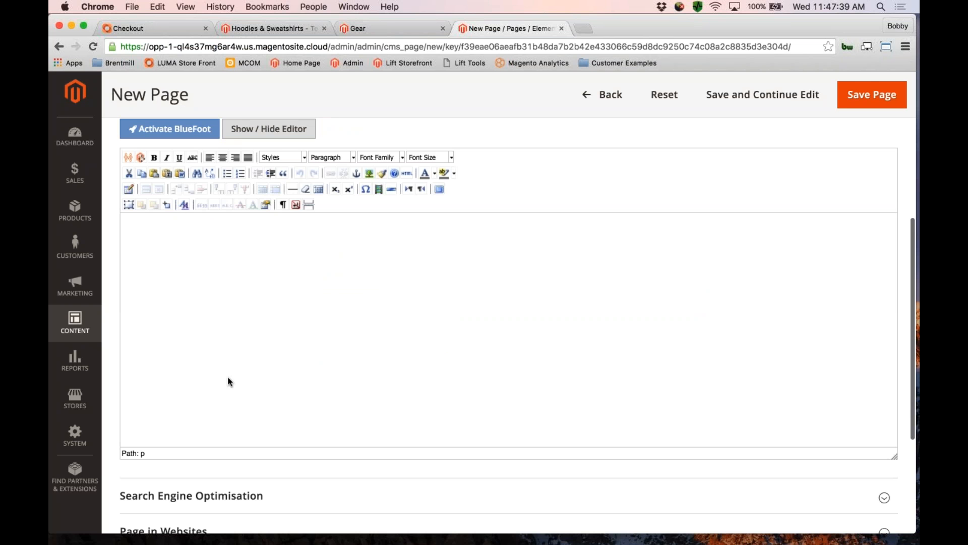
scroll(227, 380, down, 1)
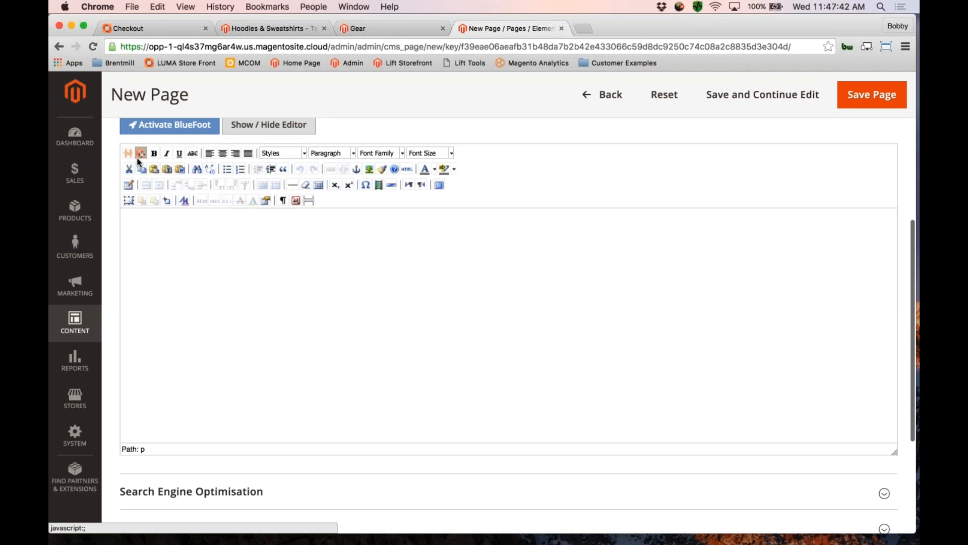
click(140, 156)
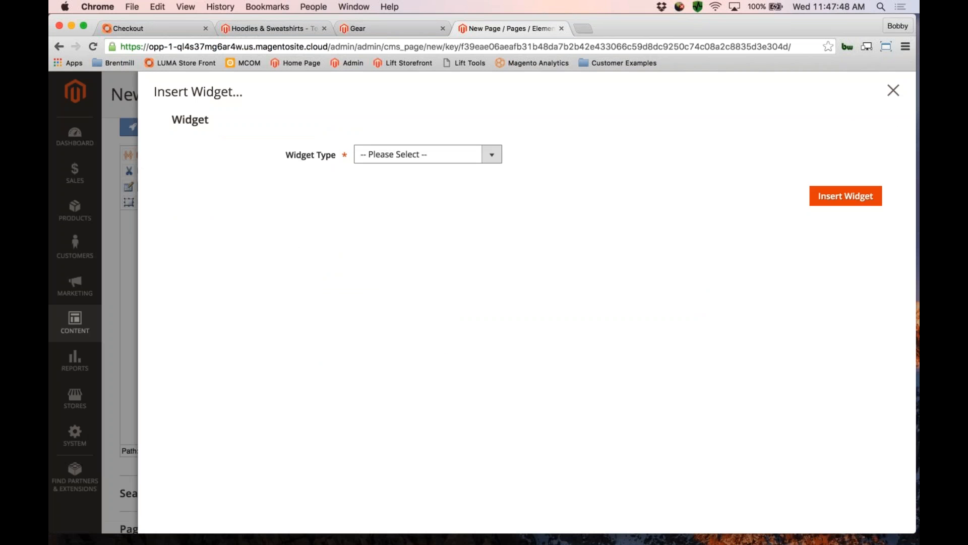
click(428, 154)
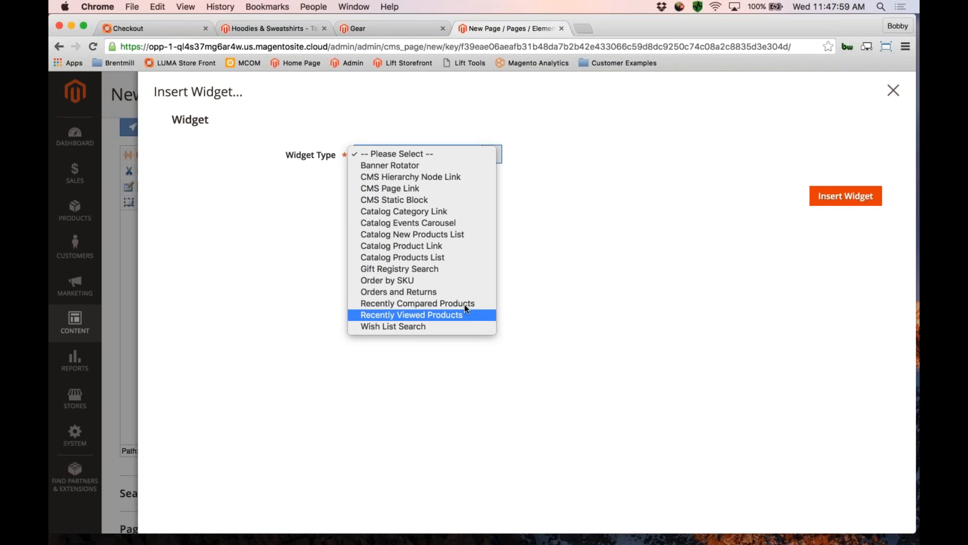
click(447, 200)
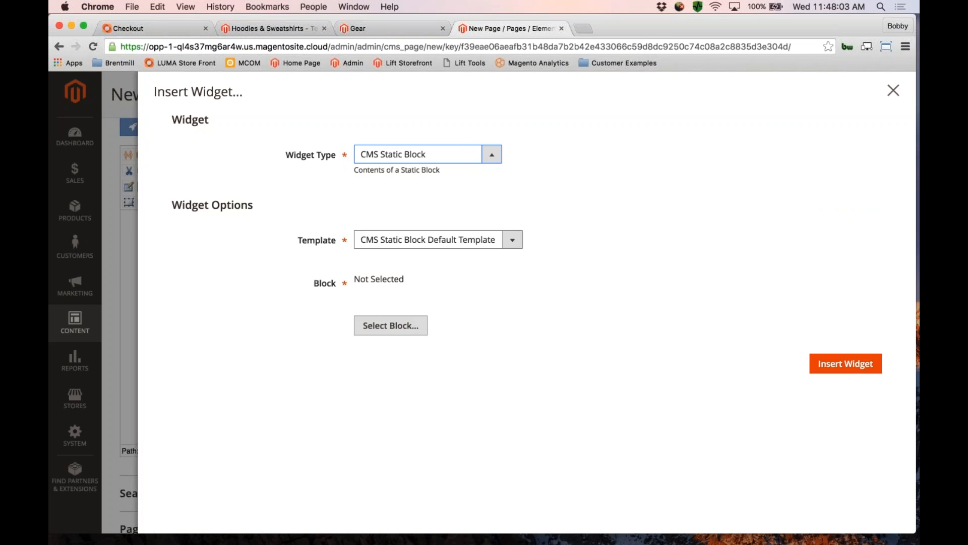
click(399, 327)
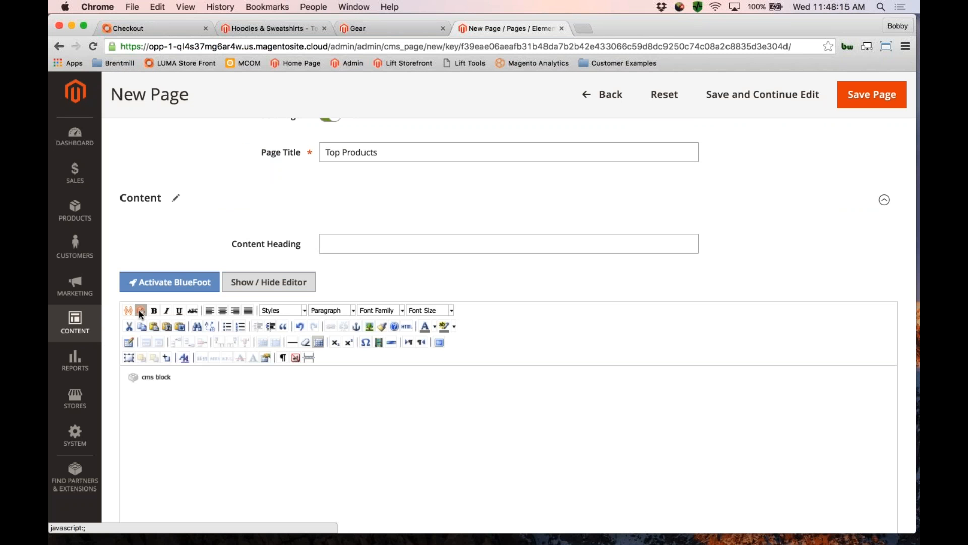
- Start a second widget of type Catalog Products List in the page content and title it Top Hoodies
click(140, 311)
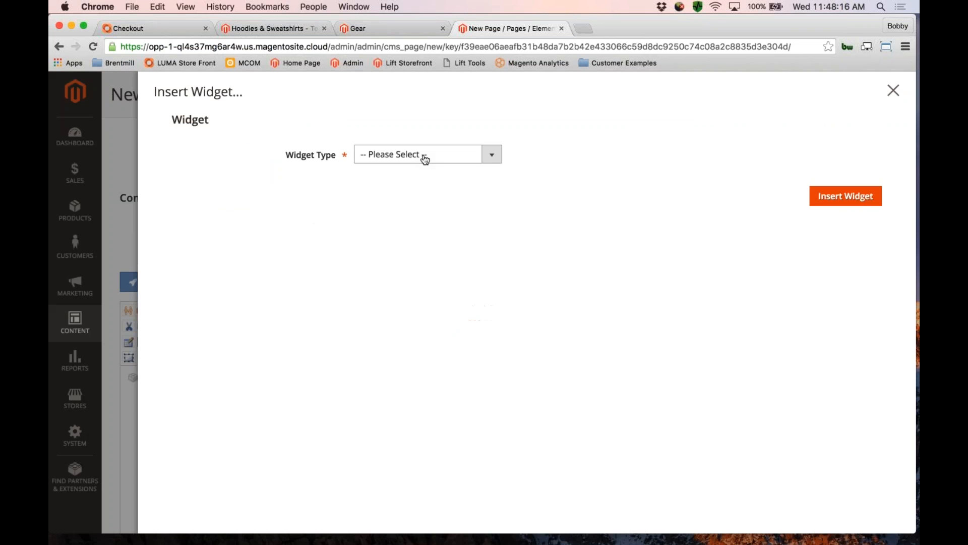
click(425, 159)
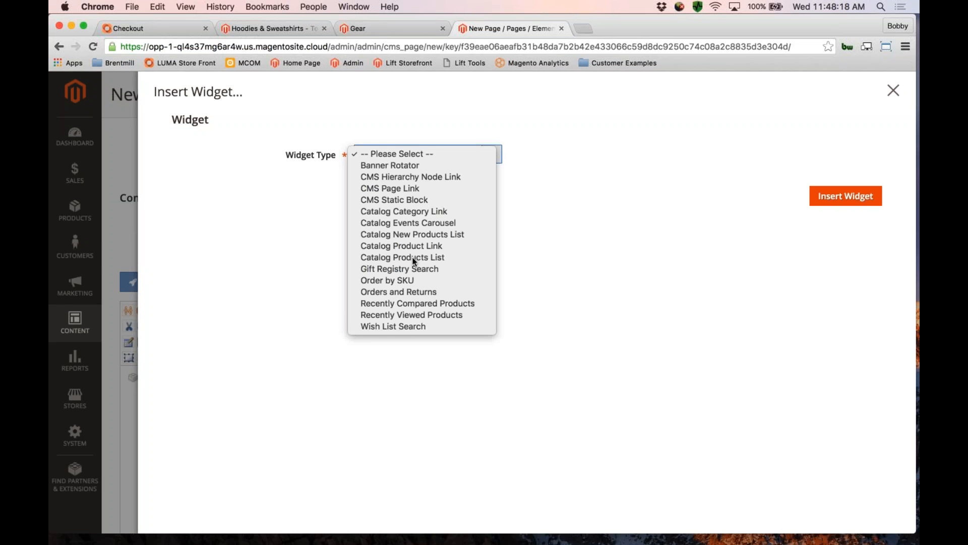
click(414, 259)
click(536, 240)
text(Top )
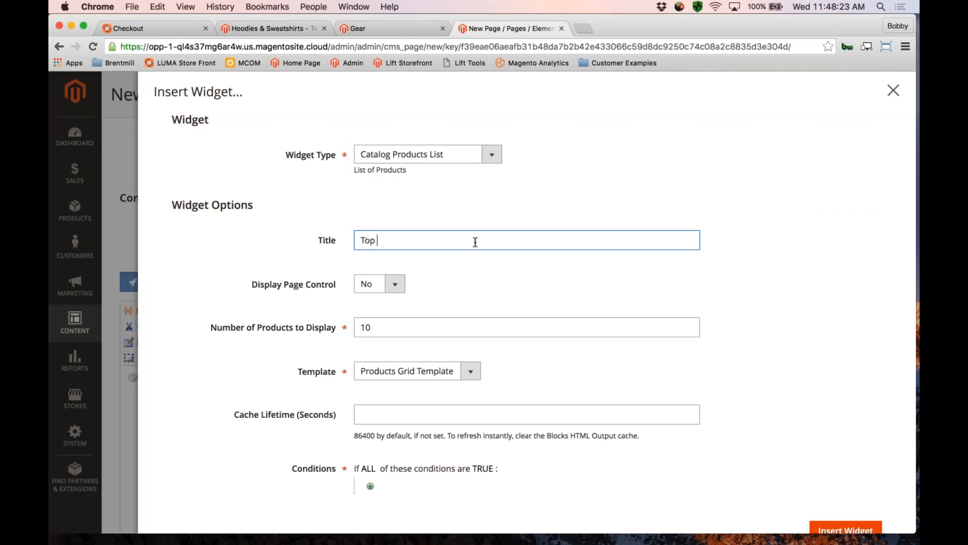
text(Hoodies)
- Enable the page control for the Top Hoodies widget and set the number of products per page to 4
click(386, 277)
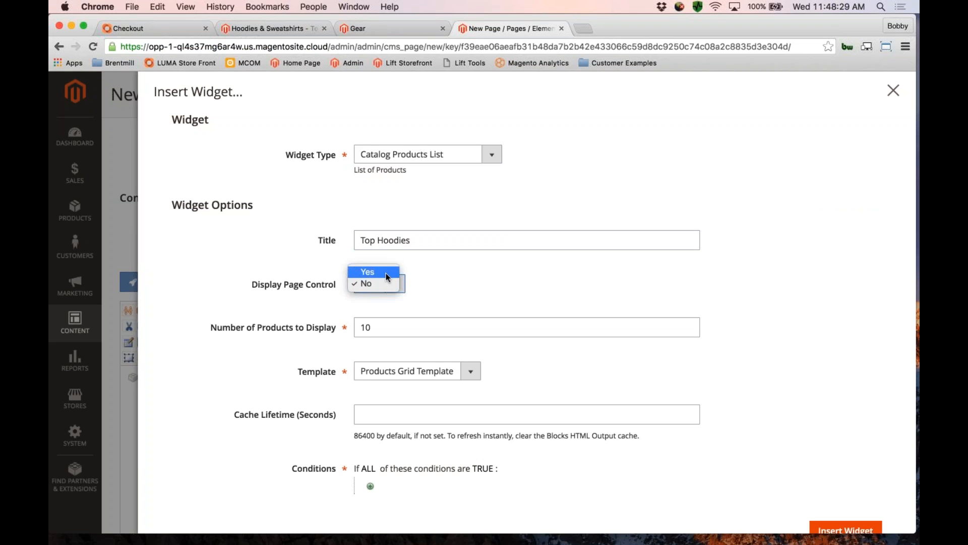
click(389, 318)
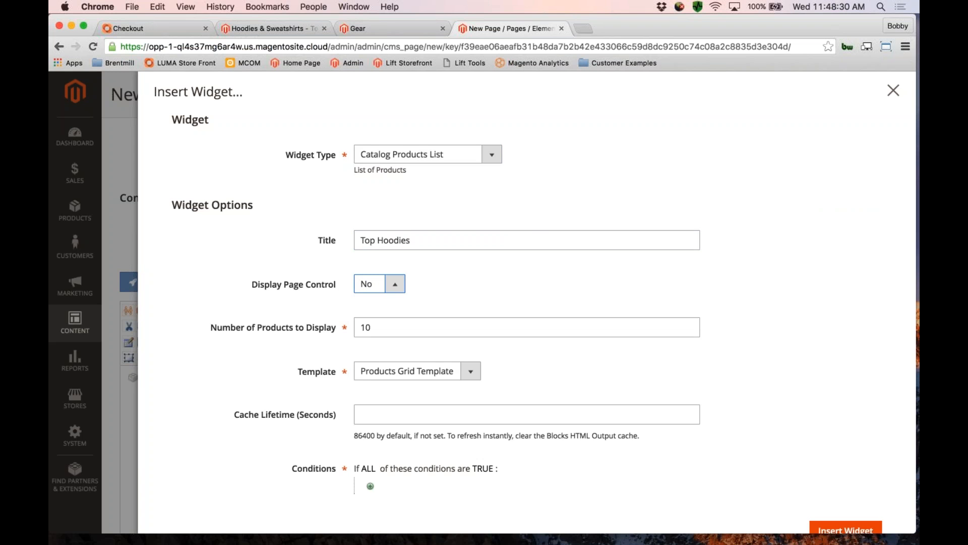
double_click(376, 322)
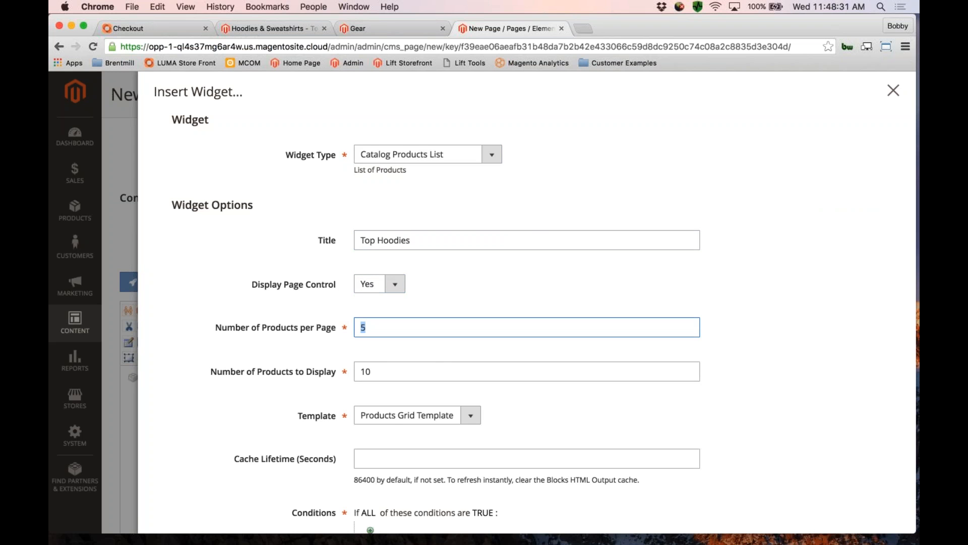
text(4)
- Add a Category condition to the Top Hoodies widget and open the category tree to choose its value
scroll(527, 303, down, 3)
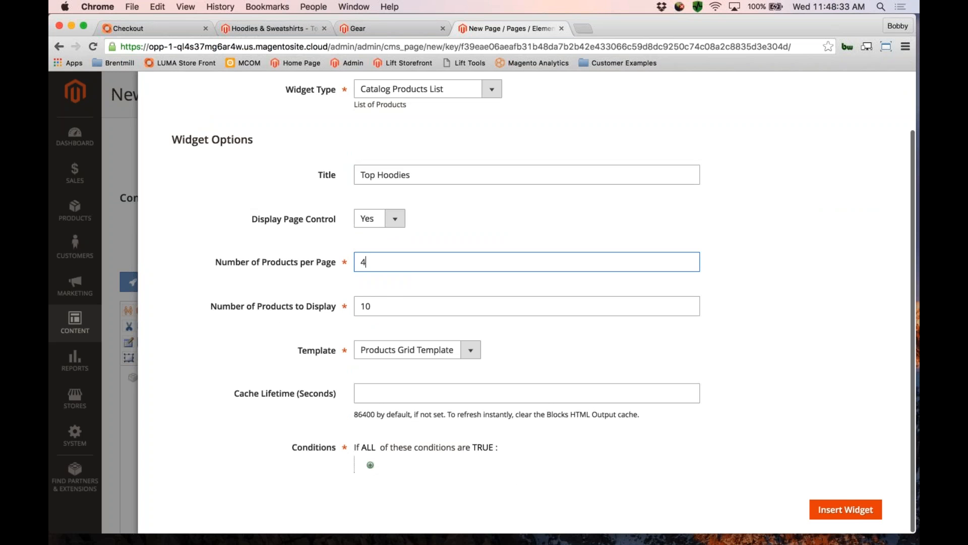
scroll(527, 302, up, 1)
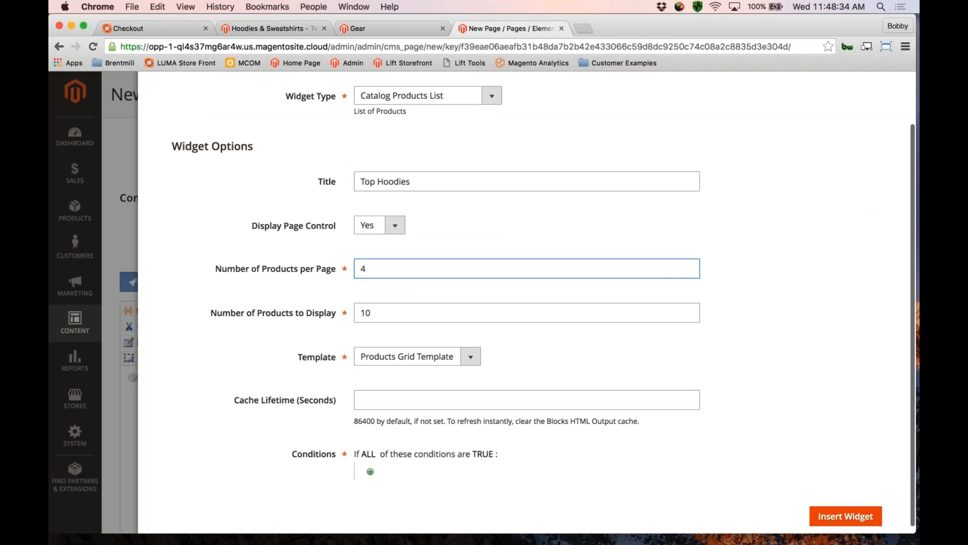
scroll(527, 302, down, 1)
click(370, 471)
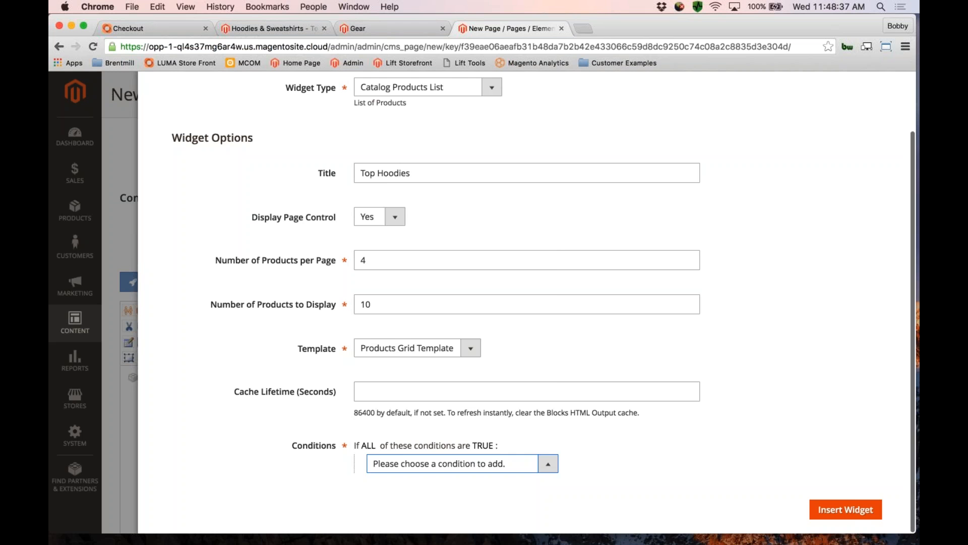
click(463, 463)
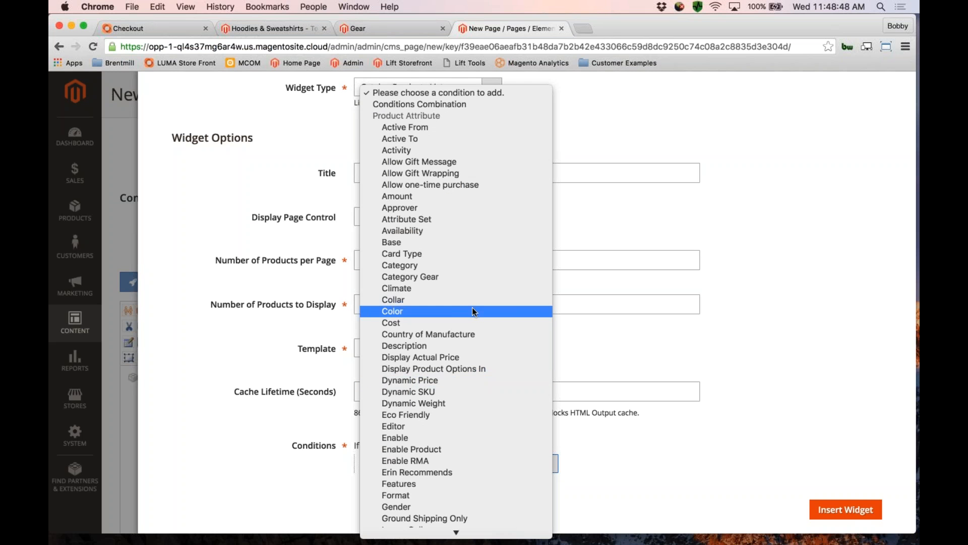
click(424, 264)
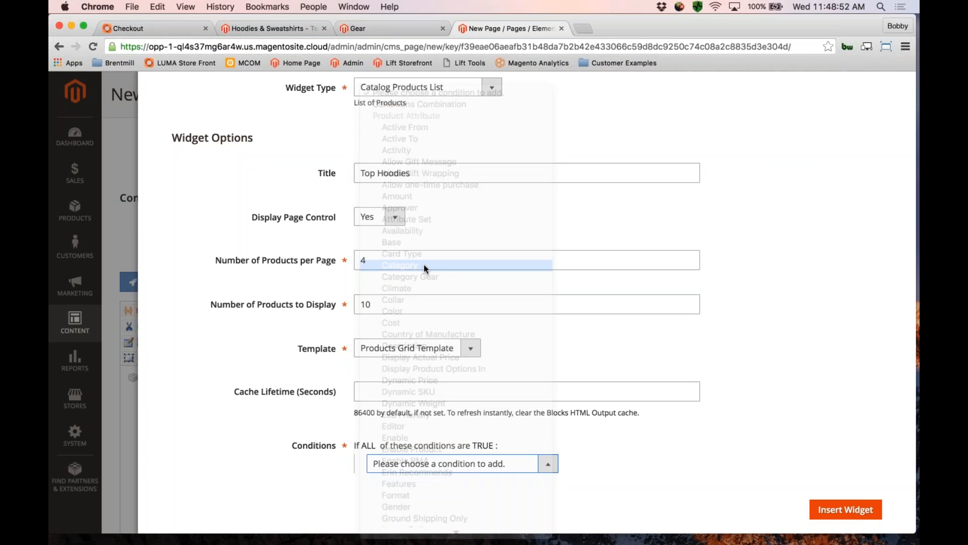
click(424, 265)
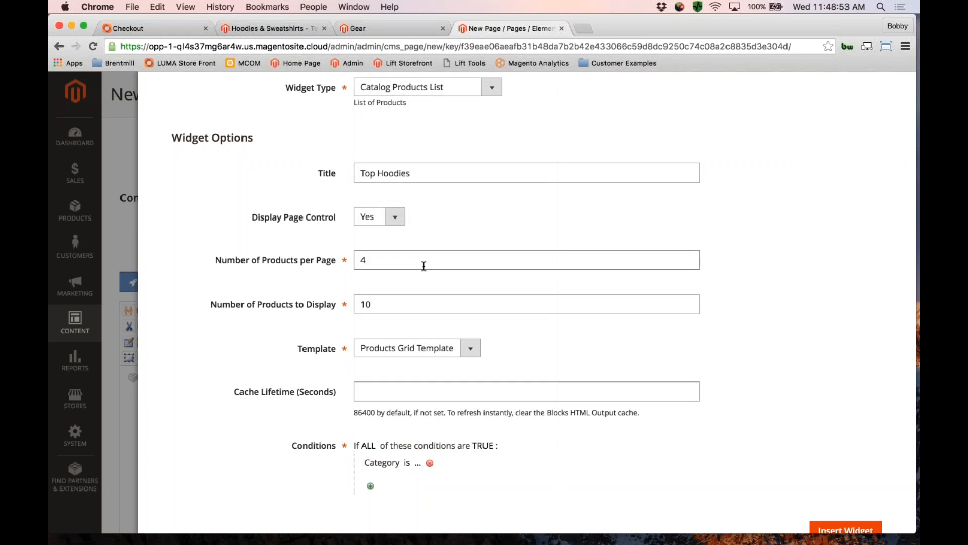
click(417, 466)
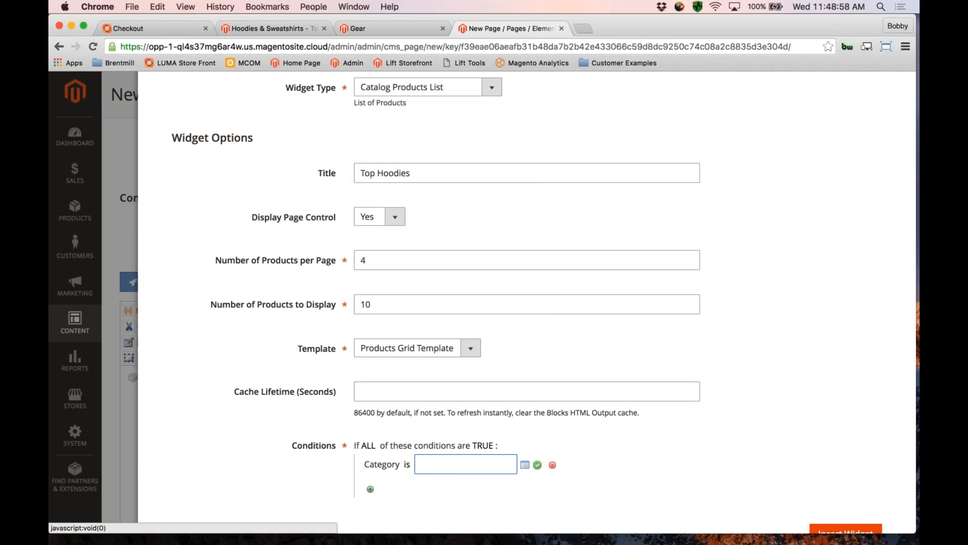
click(525, 465)
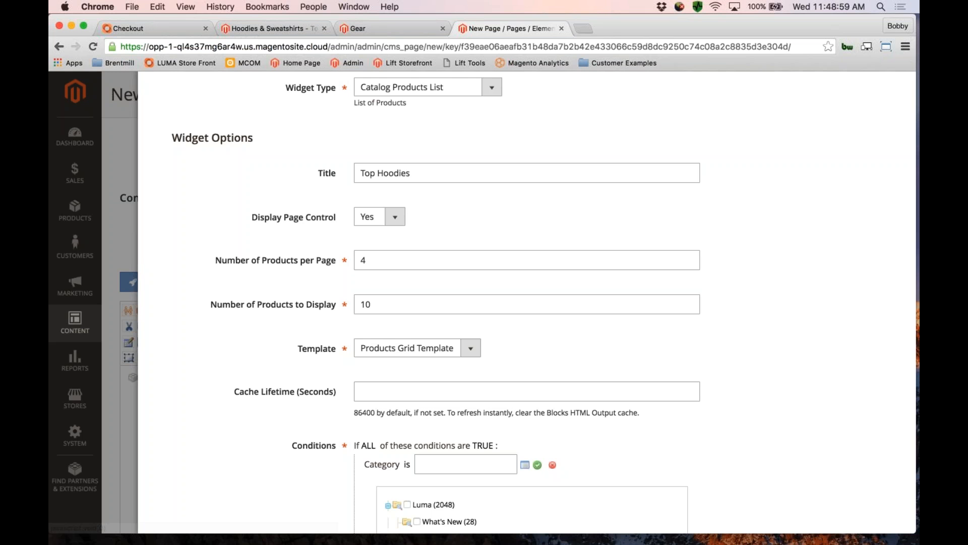
scroll(399, 400, down, 3)
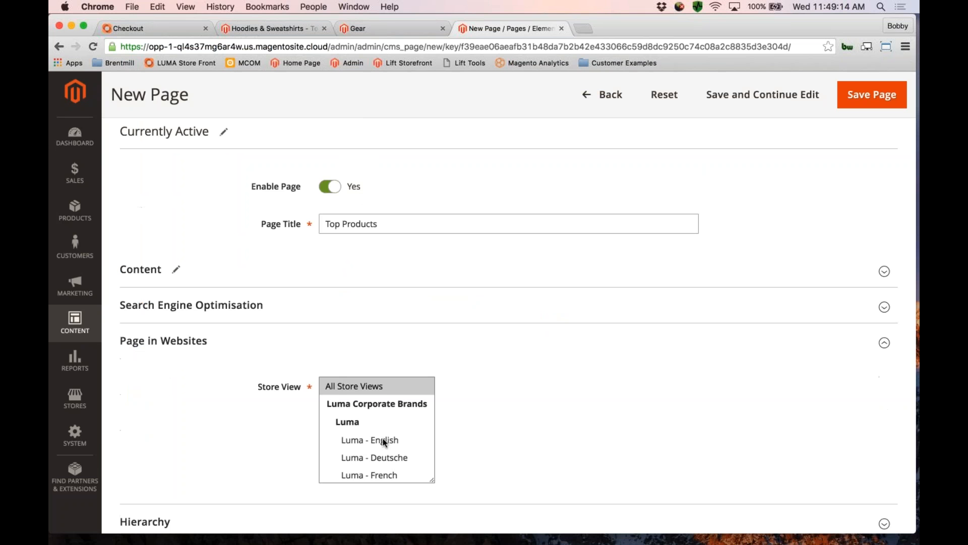
- Assign the Top Products page to the Luma - English store view
click(373, 440)
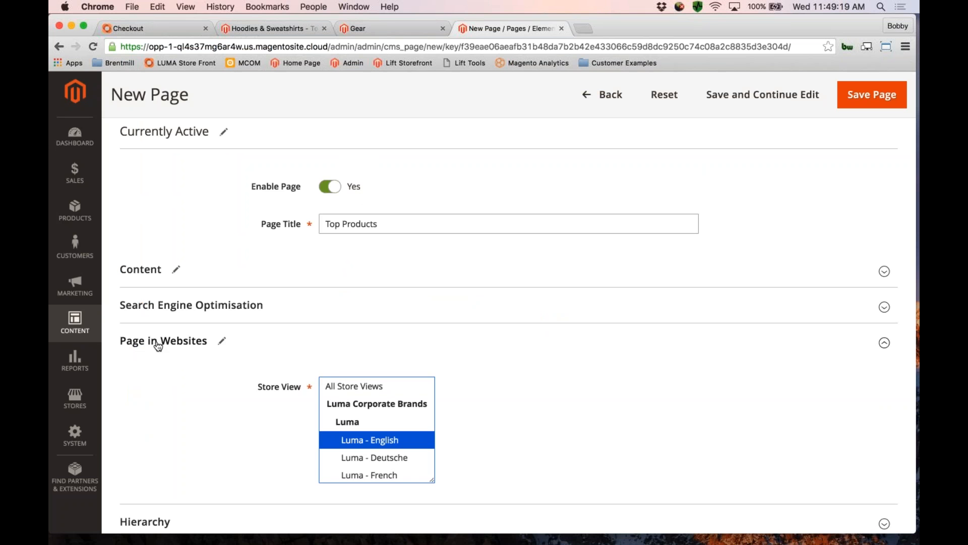
- Set the Top Products page's design layout to 2 columns with left bar
click(157, 345)
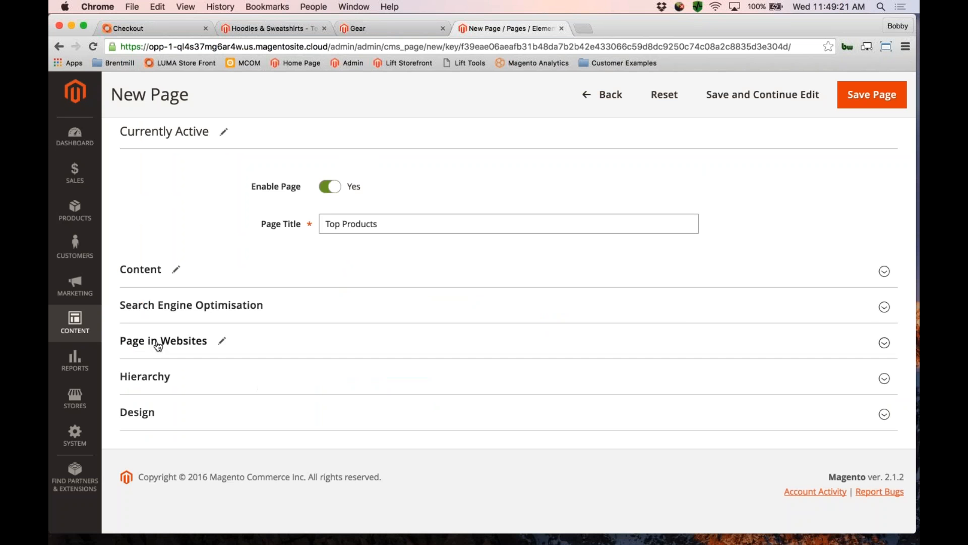
click(224, 310)
click(227, 317)
click(171, 415)
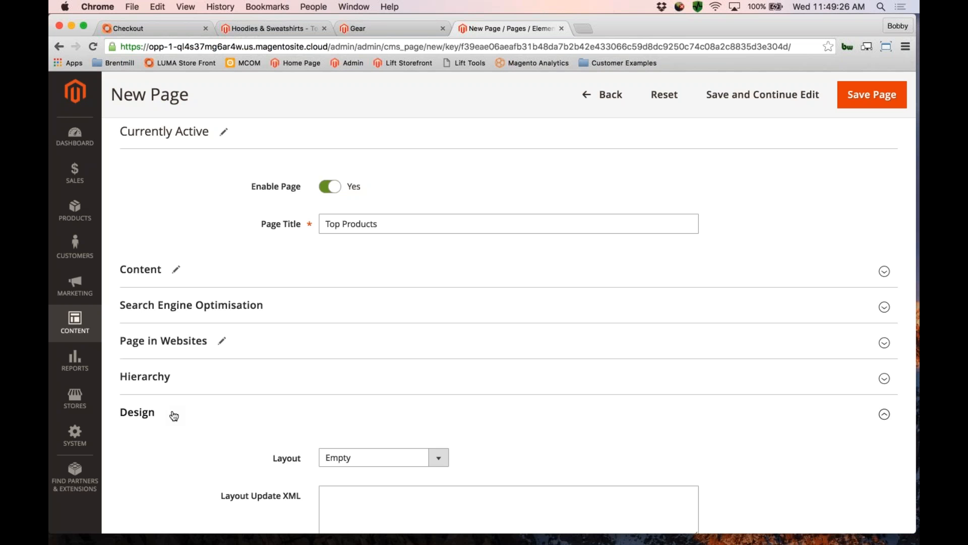
scroll(181, 415, down, 1)
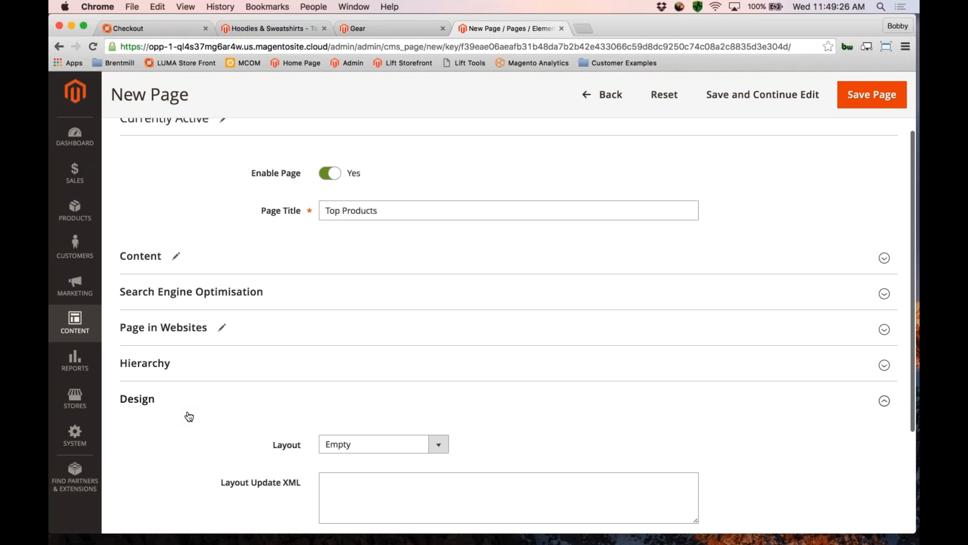
scroll(189, 416, down, 5)
click(431, 312)
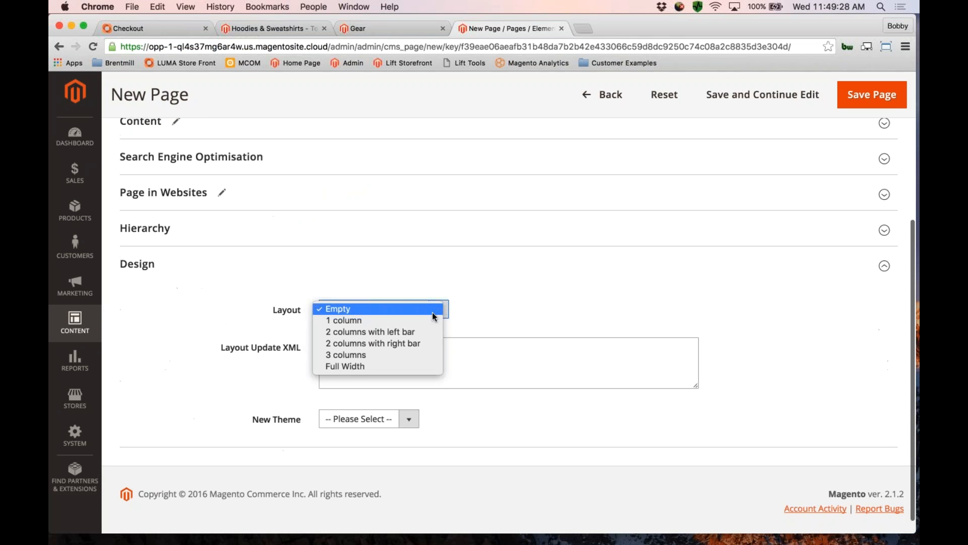
click(370, 331)
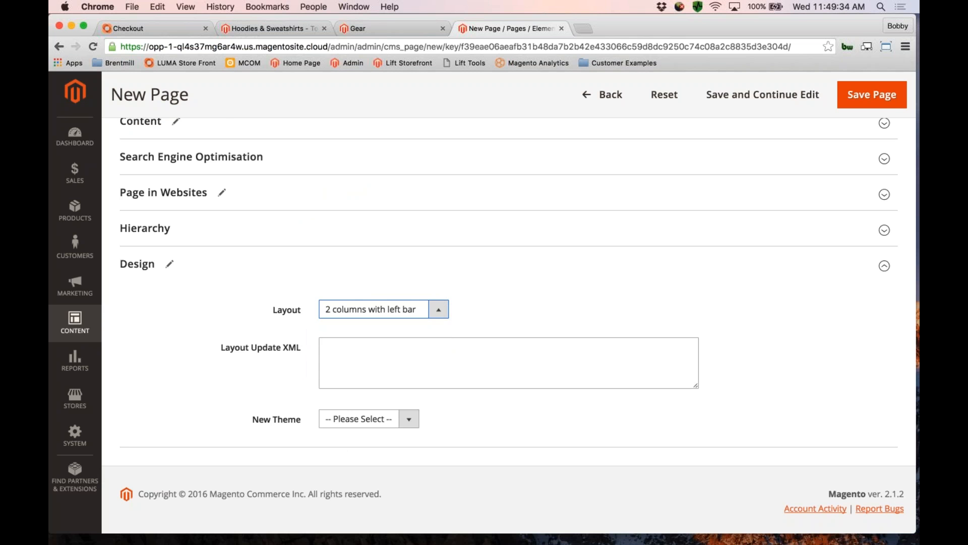
- Check the New Theme options for the Top Products page and save the page
click(381, 418)
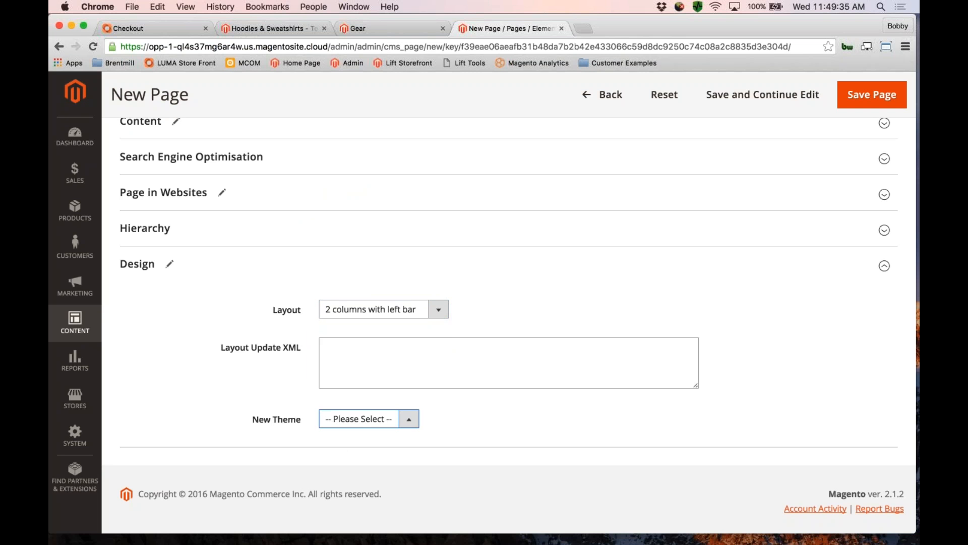
click(364, 440)
click(872, 94)
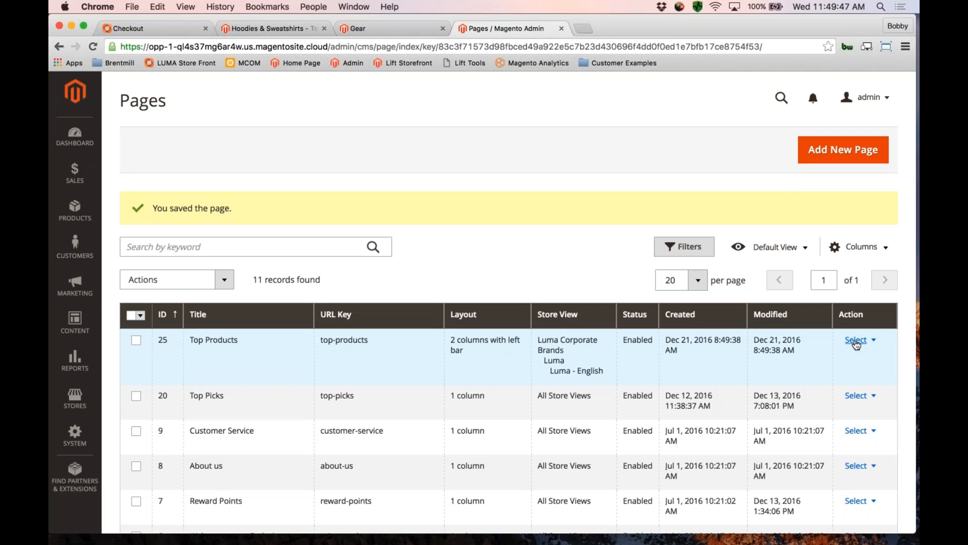
- Preview the saved Top Products page on the storefront and return to the admin pages list
click(856, 340)
click(857, 388)
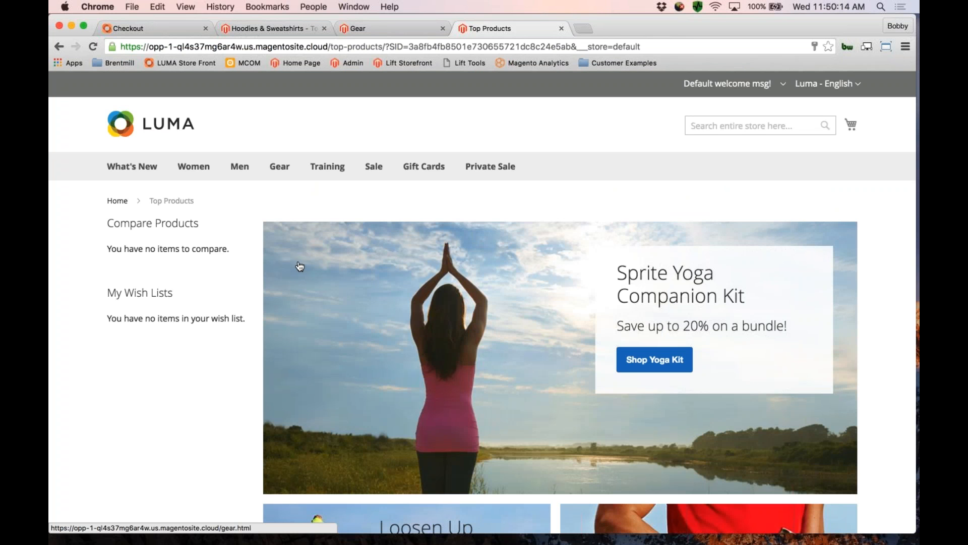
click(58, 46)
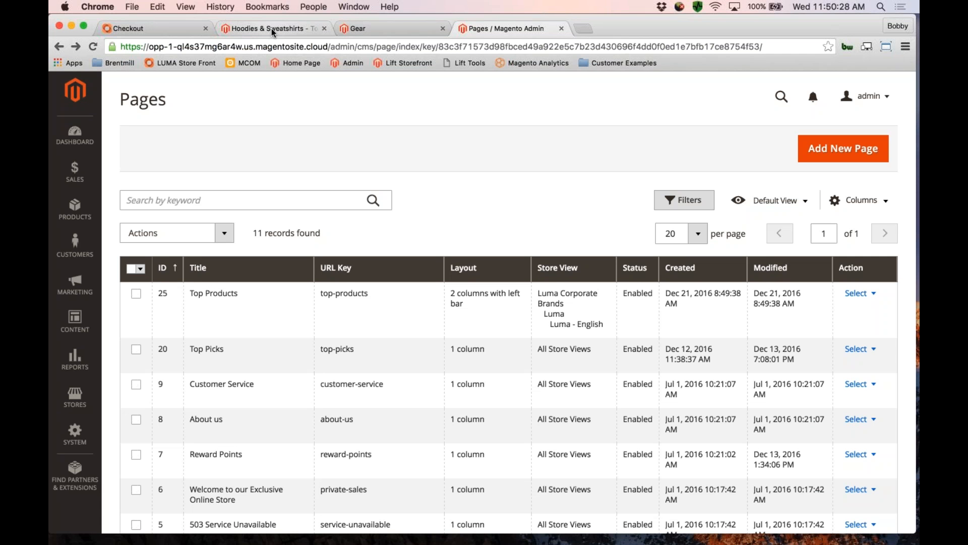
- Examine the Triple Points banner on the women's Hoodies & Sweatshirts storefront page and return to the admin
click(271, 28)
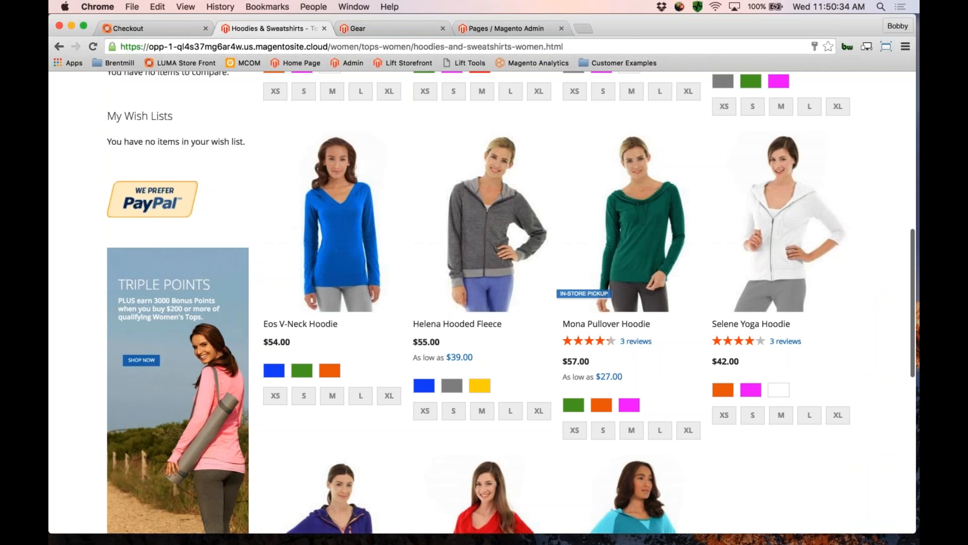
scroll(223, 331, down, 3)
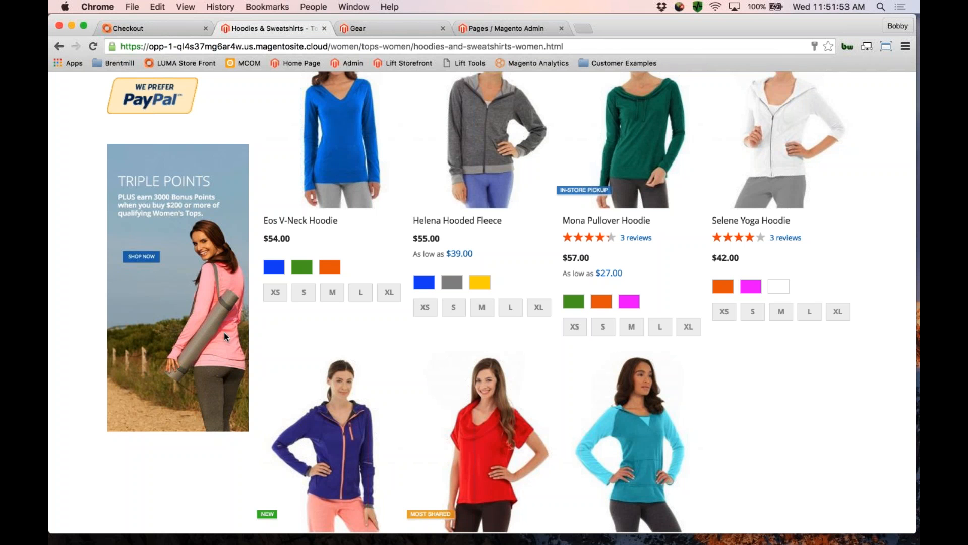
click(492, 30)
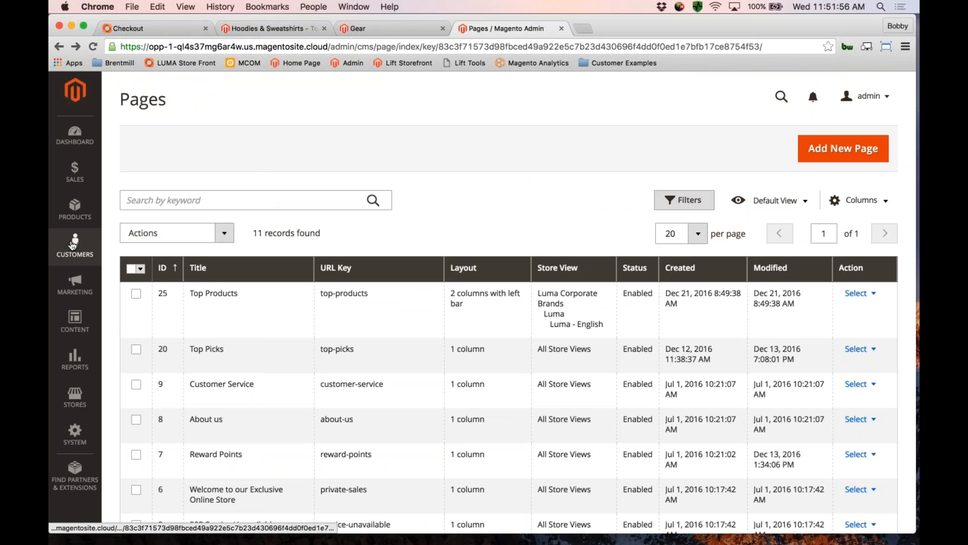
- Open the conditions of the Rewards Members customer segment
click(73, 245)
click(145, 196)
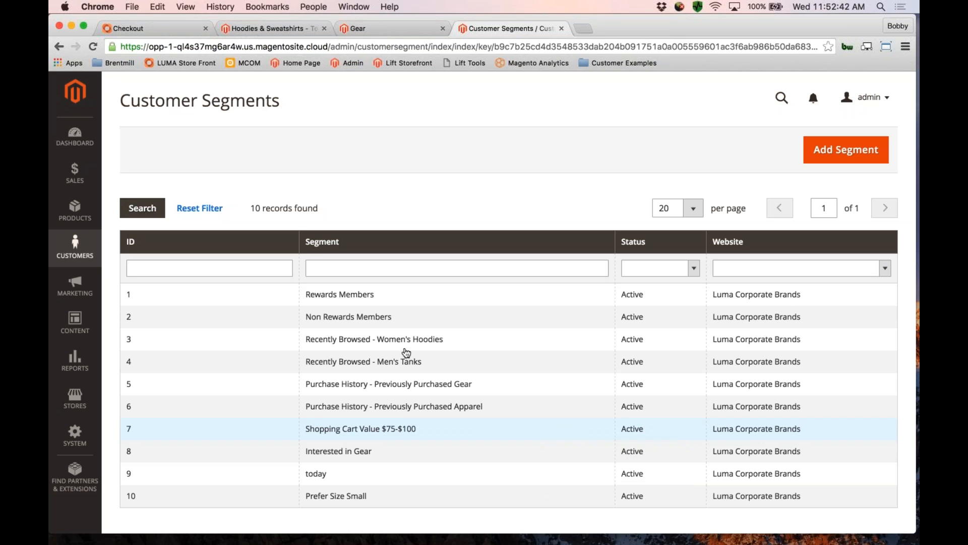
click(354, 296)
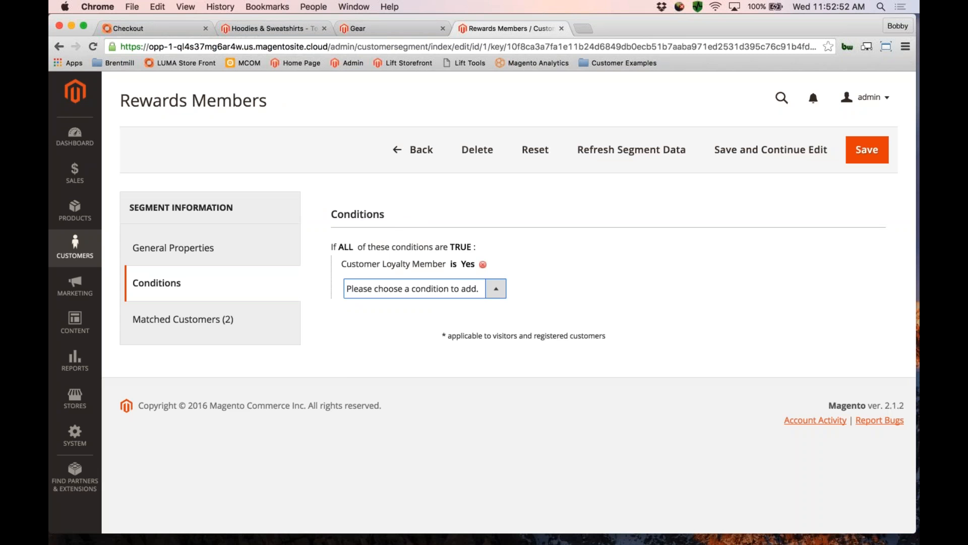
- Add a Preferred Activities is Pilates condition to the Rewards Members segment
click(413, 288)
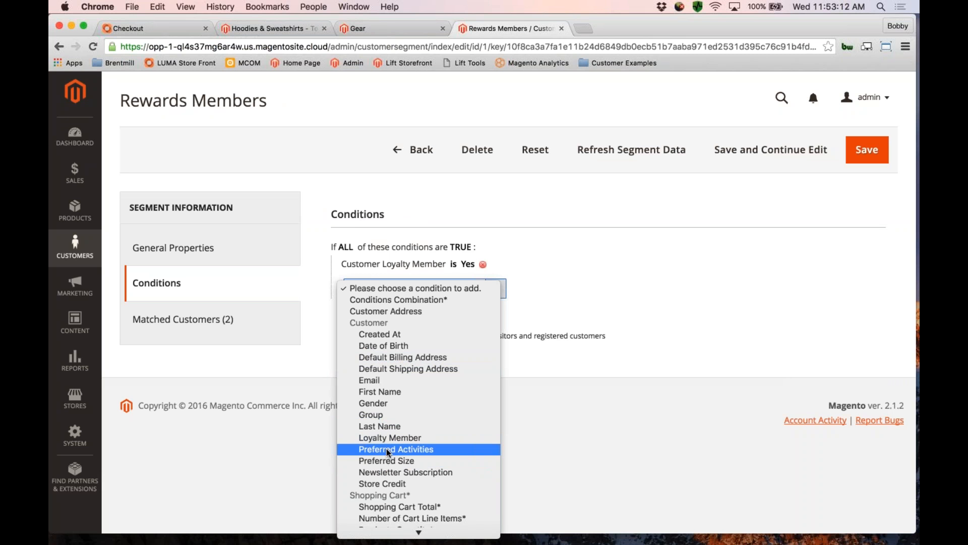
click(388, 449)
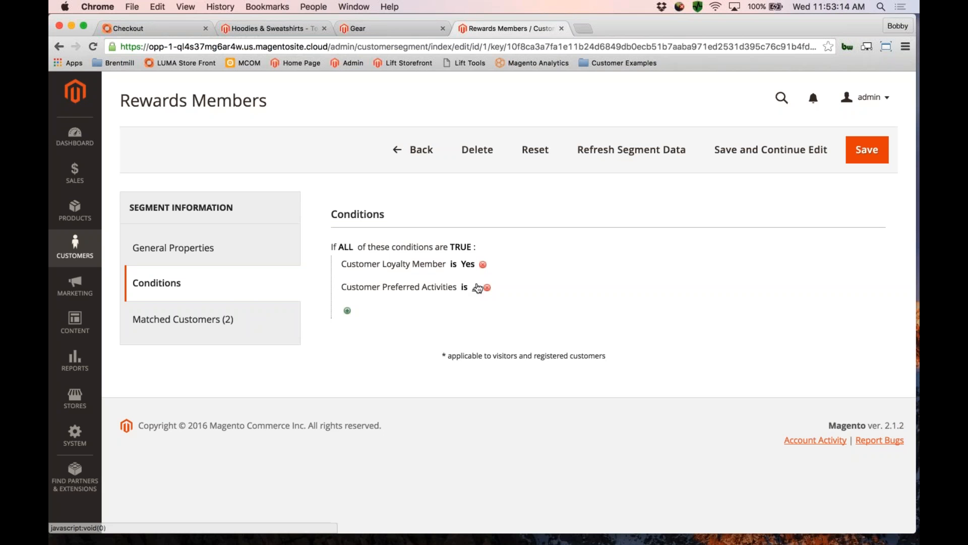
click(477, 289)
click(493, 308)
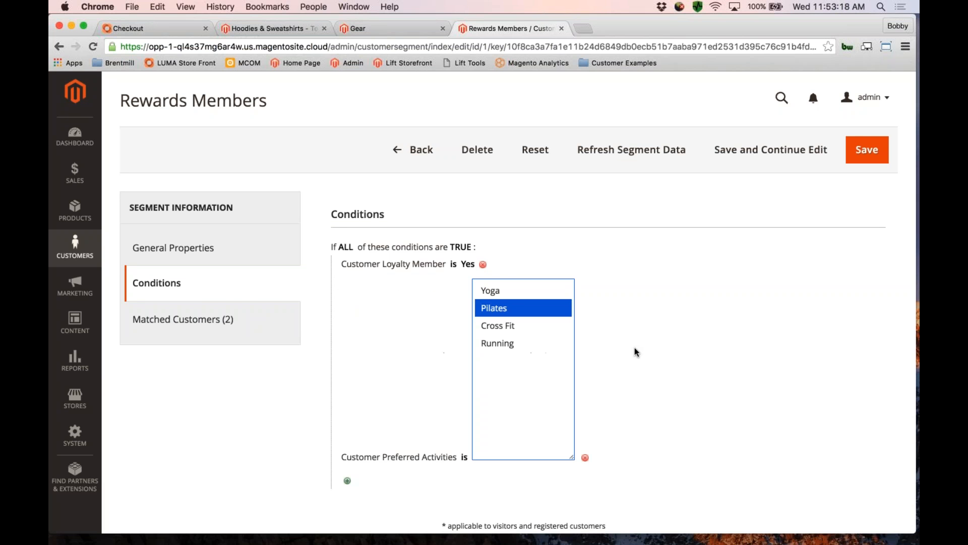
click(635, 347)
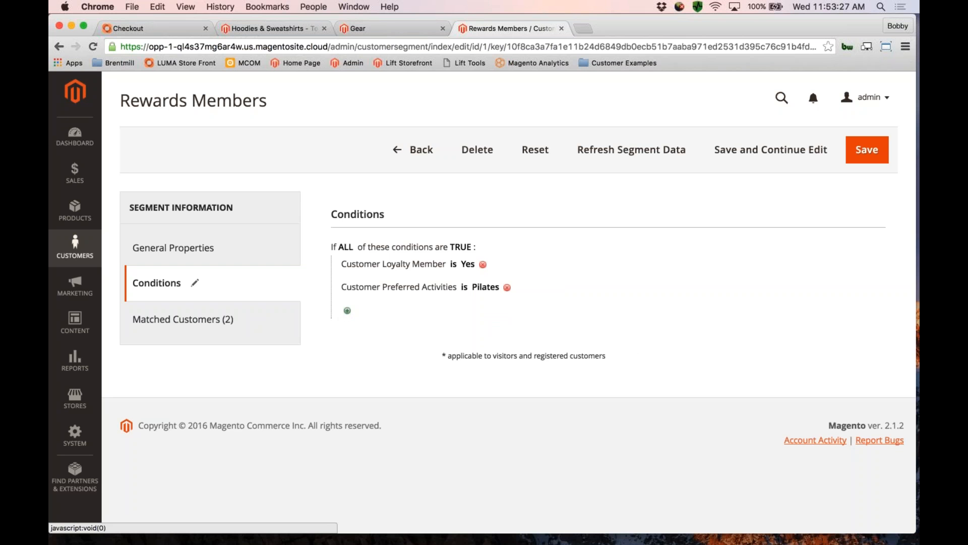
- Add a Product List condition for products found in the Shopping Cart whose Climate contains All-Weather
click(347, 310)
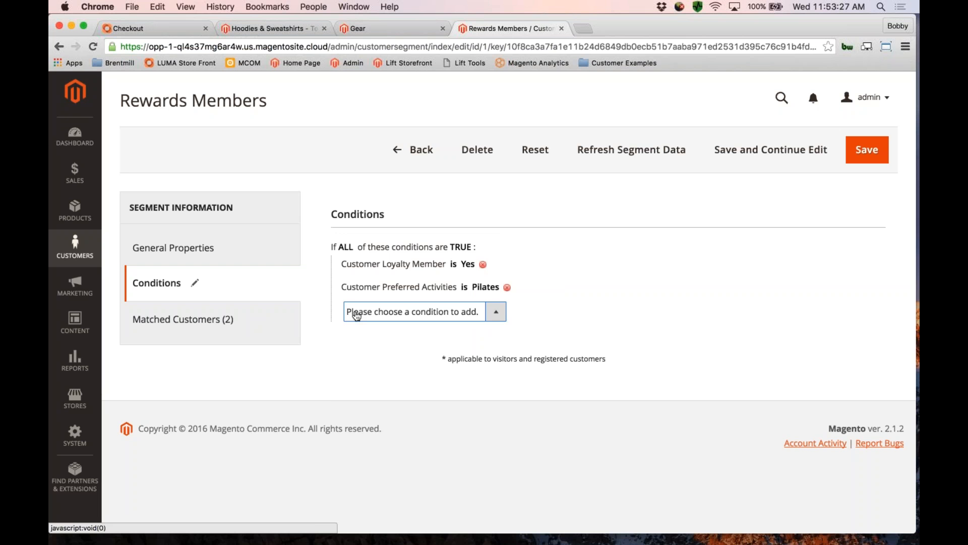
click(357, 316)
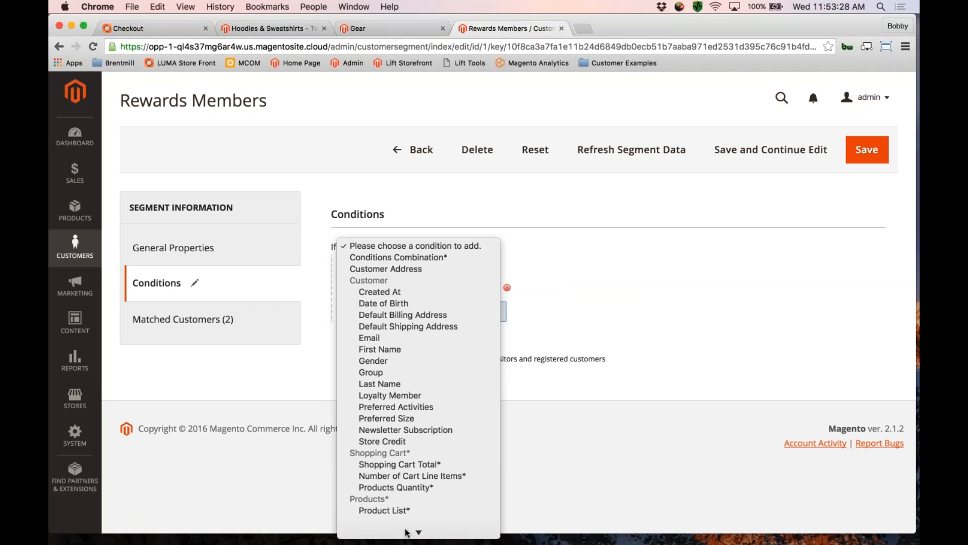
mouse_move(407, 532)
click(410, 460)
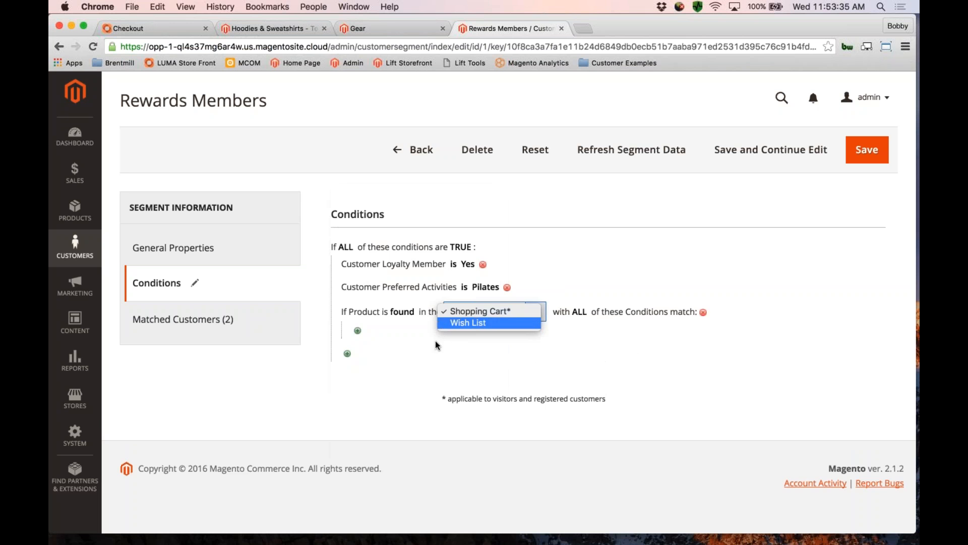
click(389, 328)
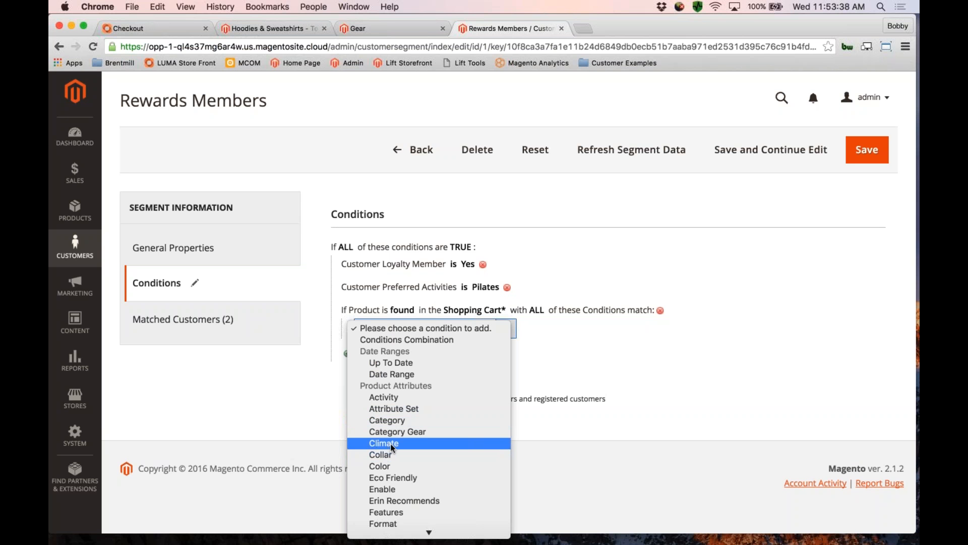
click(390, 443)
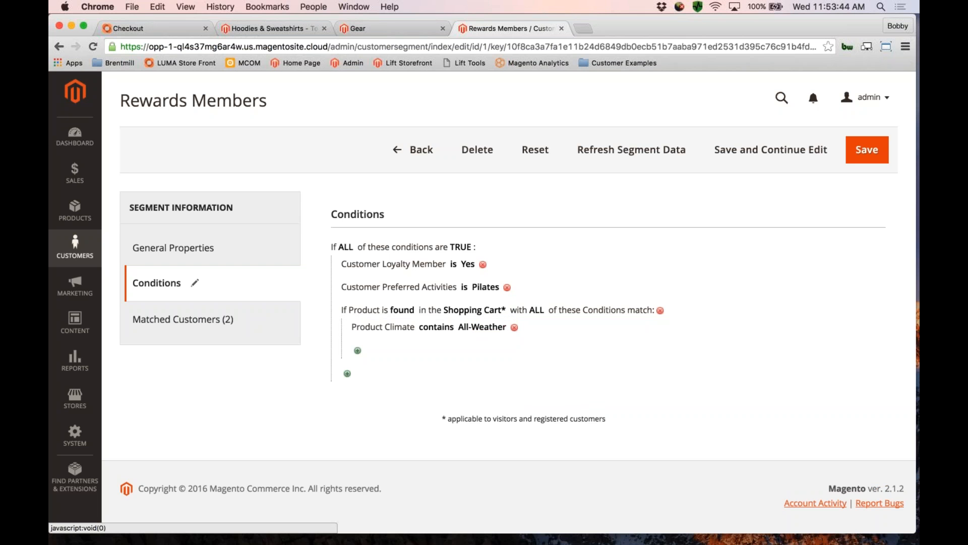
- Add a Product History condition for viewed products to the Rewards Members segment, checking the viewed and ordered options
click(347, 373)
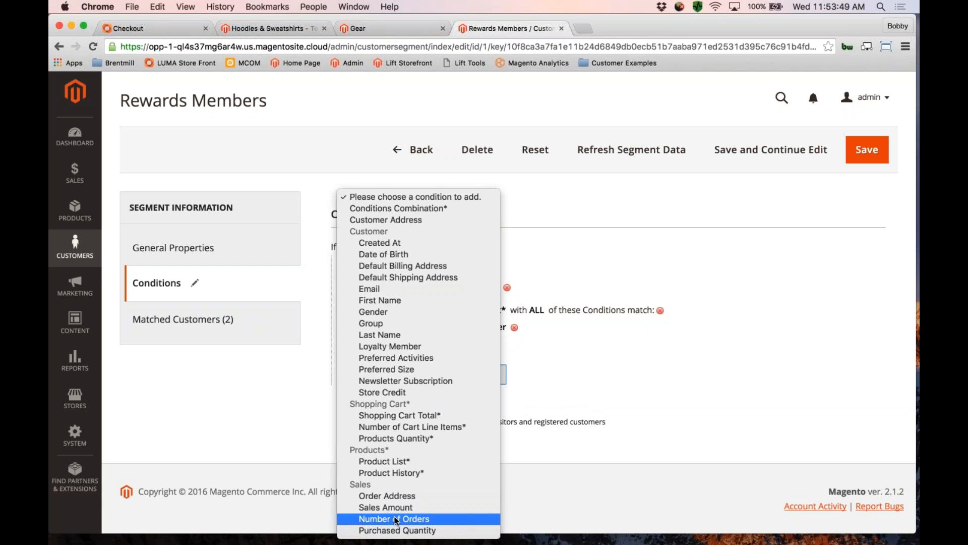
click(404, 472)
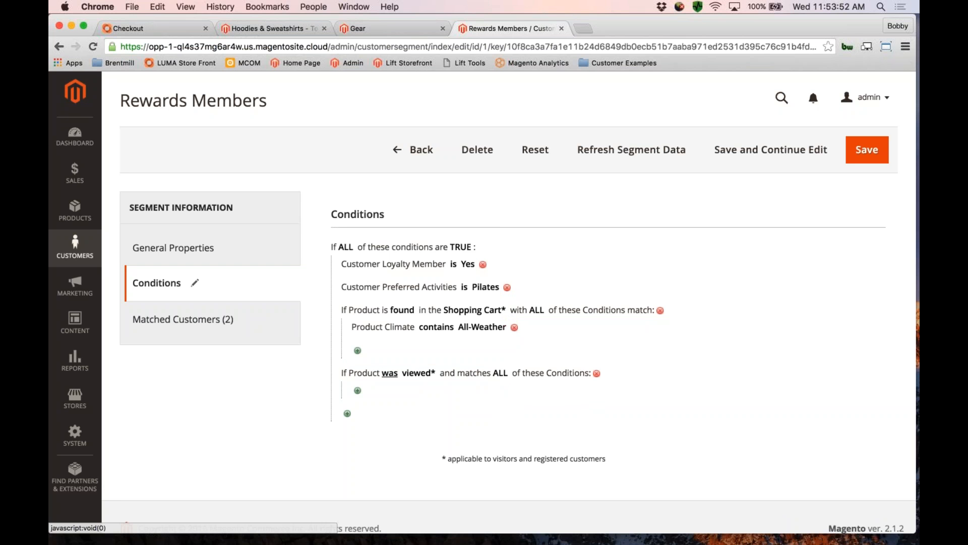
click(428, 373)
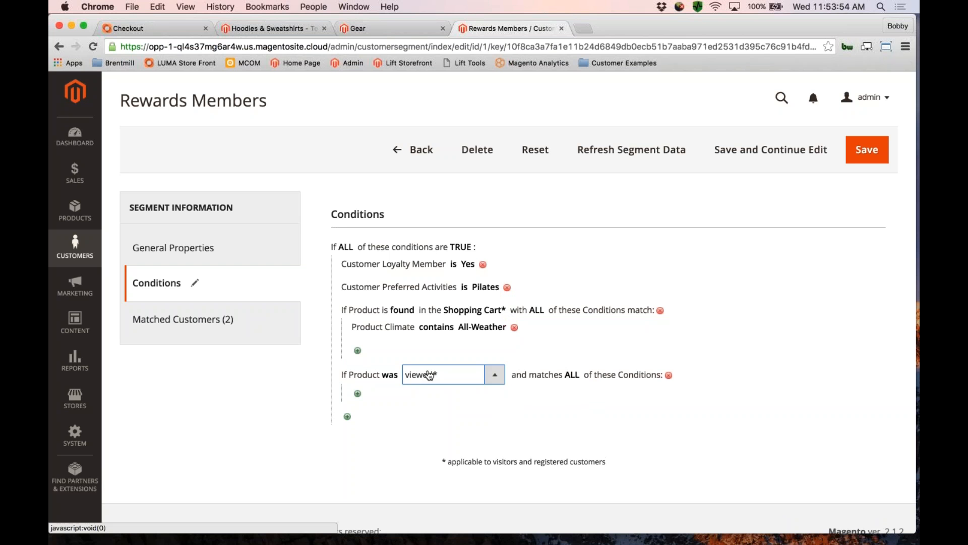
click(429, 375)
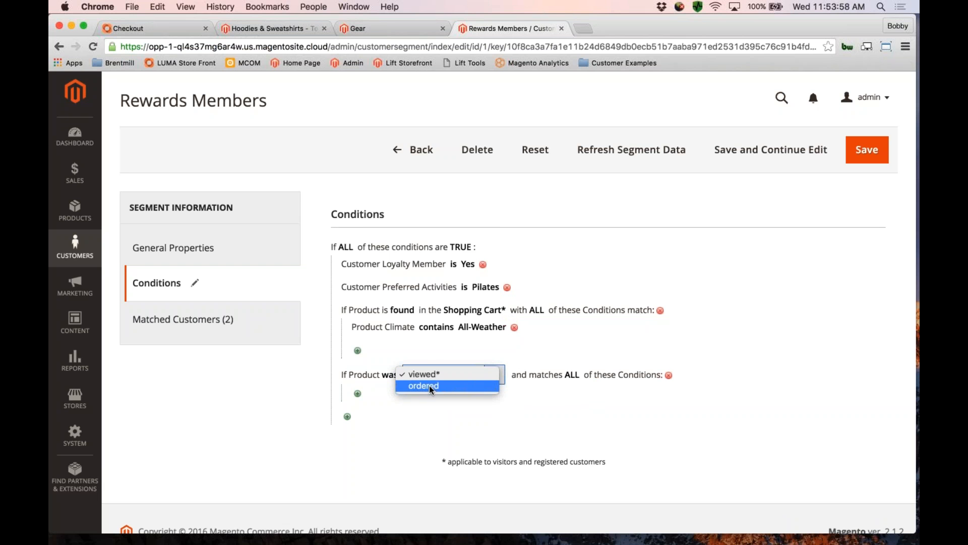
click(381, 397)
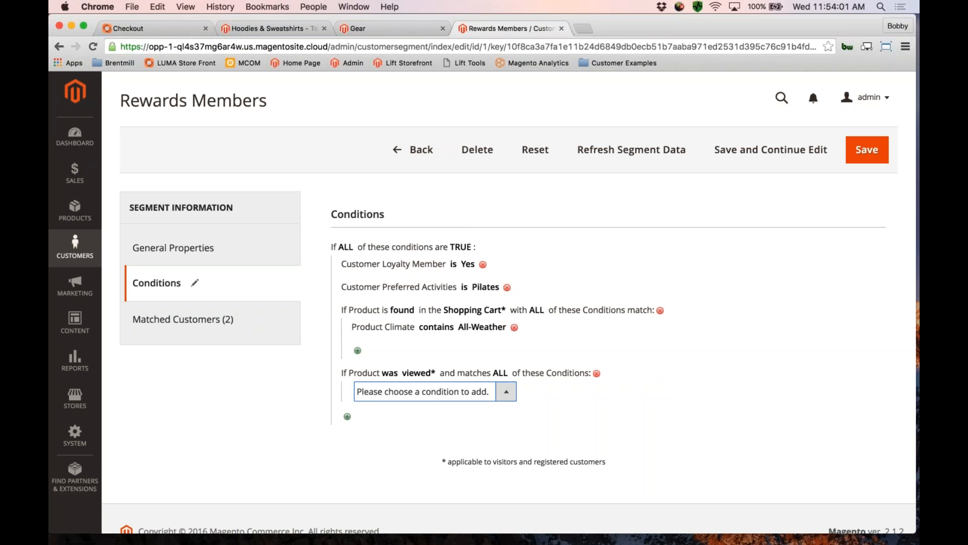
- Require Eco Friendly to be Yes within the viewed-product condition
click(381, 396)
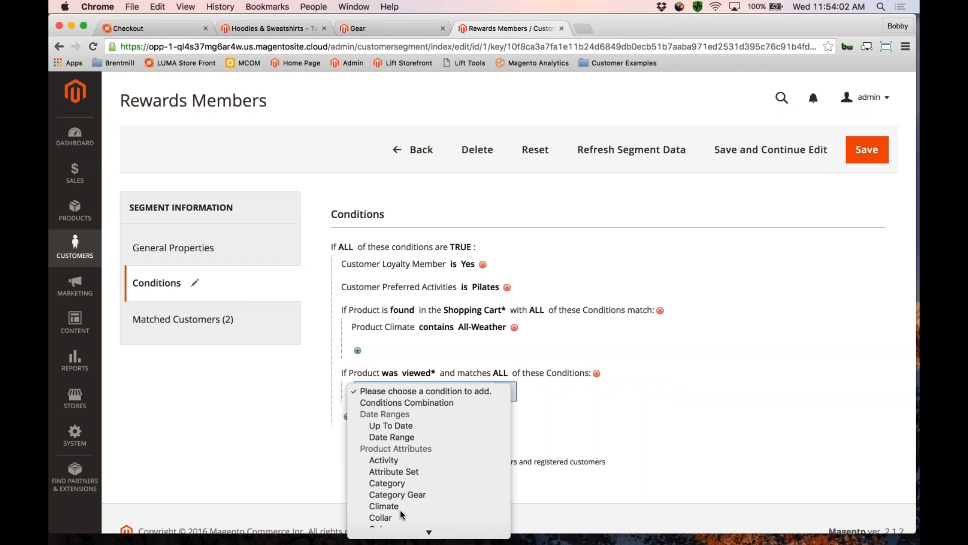
scroll(400, 510, down, 5)
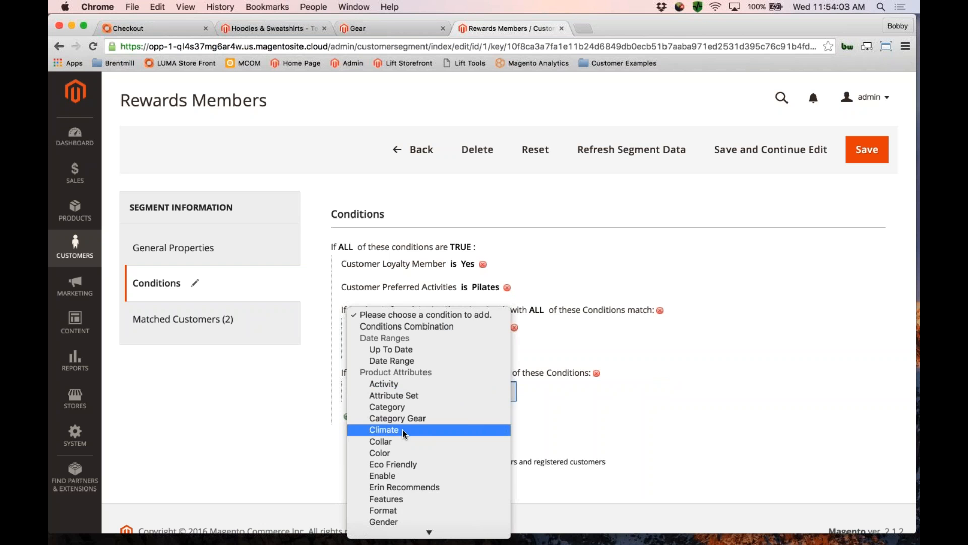
click(393, 464)
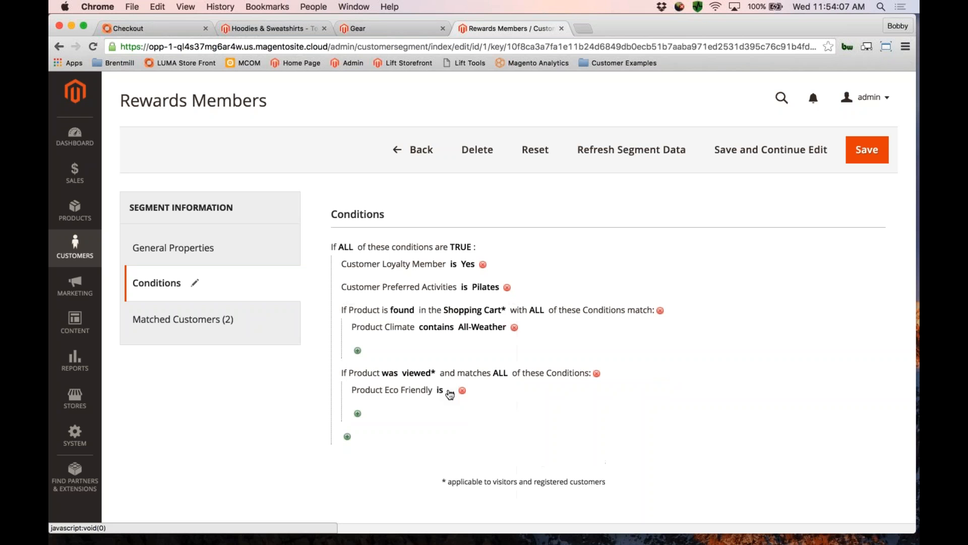
click(449, 392)
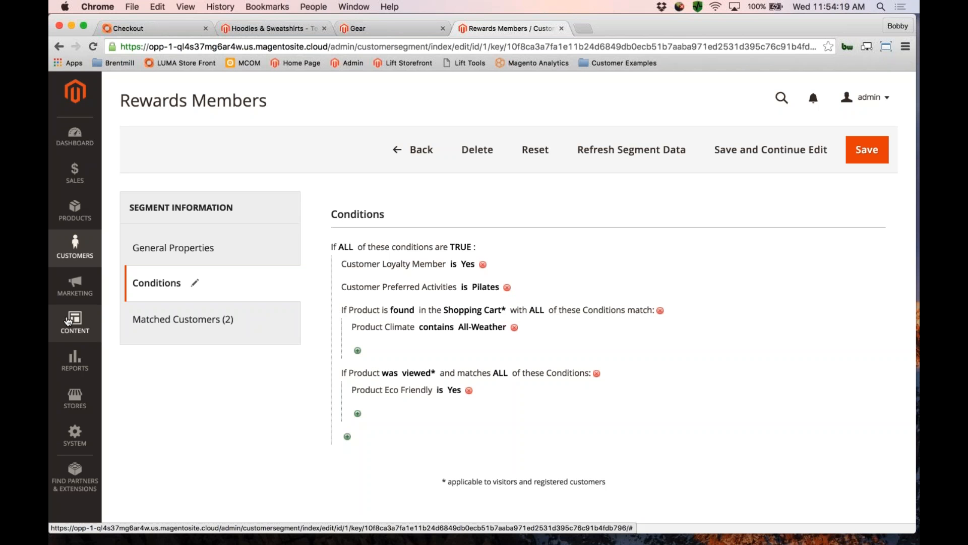
- Open the Triple Points Vertical Banner from the banners list and review its banner types and customer segment assignment
click(69, 321)
click(136, 253)
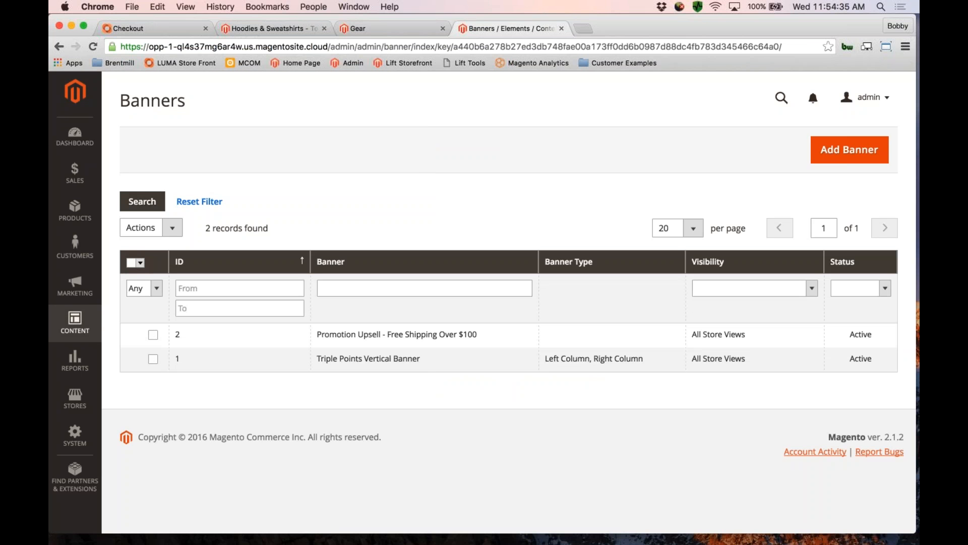
click(382, 363)
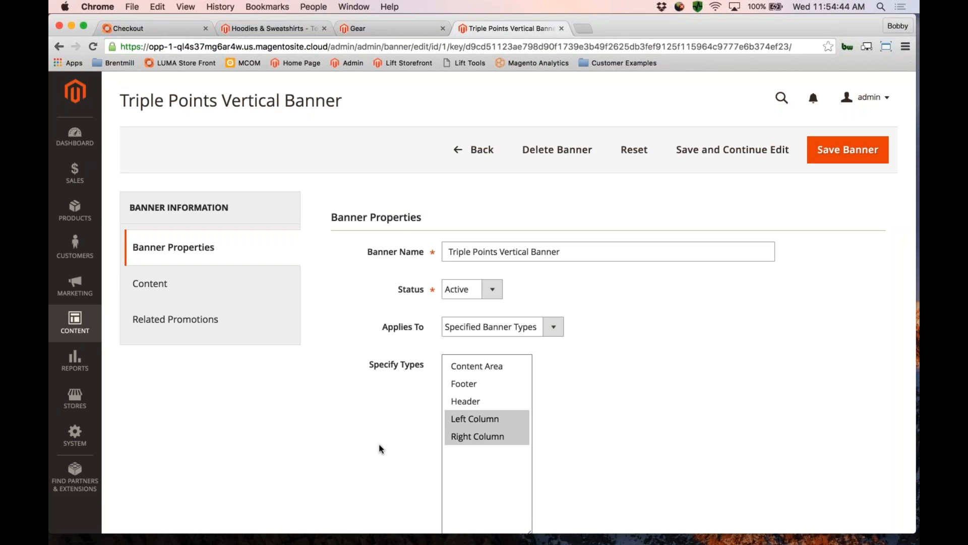
scroll(393, 454, down, 4)
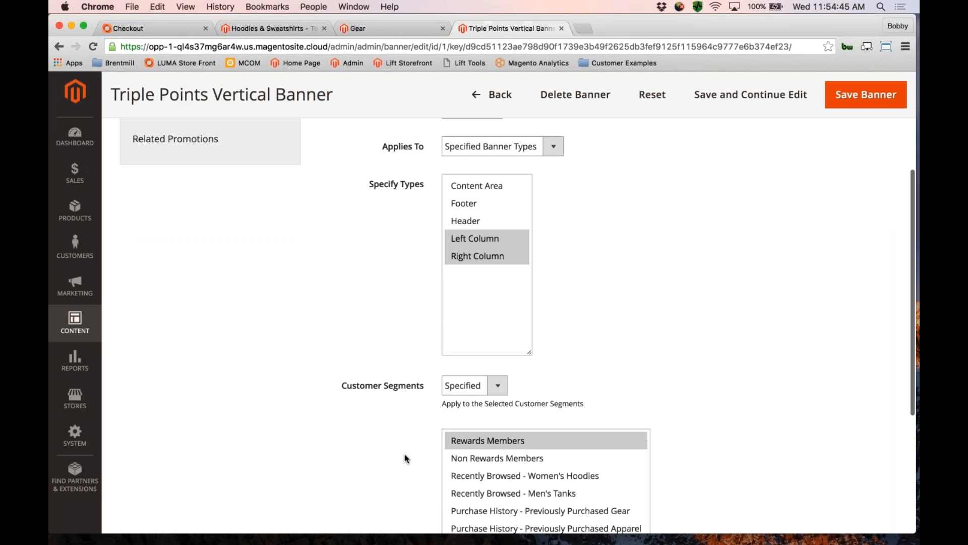
- Insert a CMS Static Block widget with the default template and a selected block into the Triple Points Vertical Banner's default content
scroll(404, 453, up, 3)
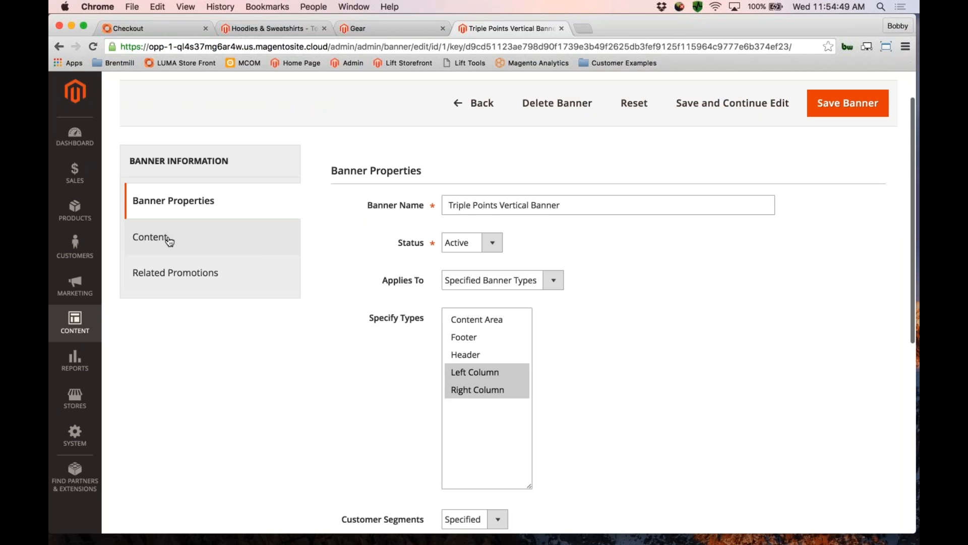
click(168, 239)
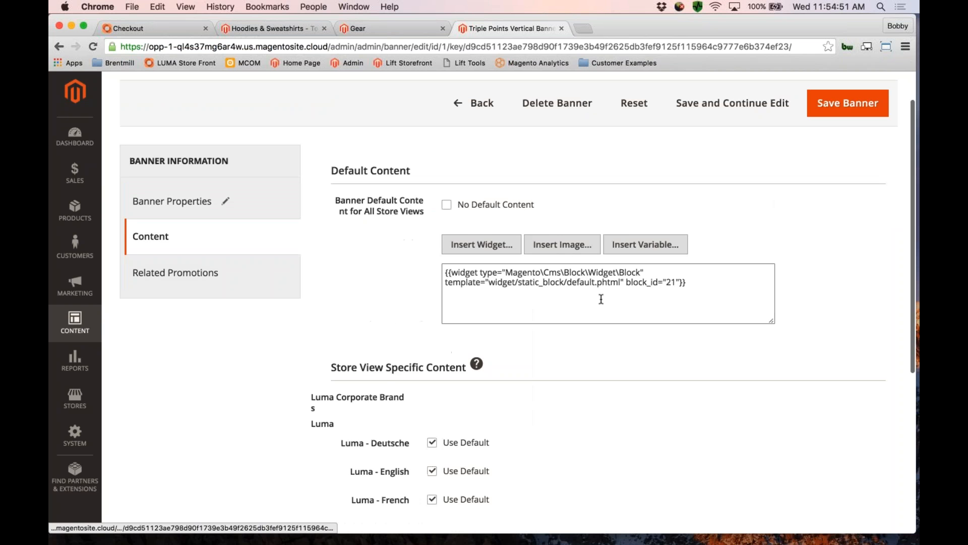
click(481, 244)
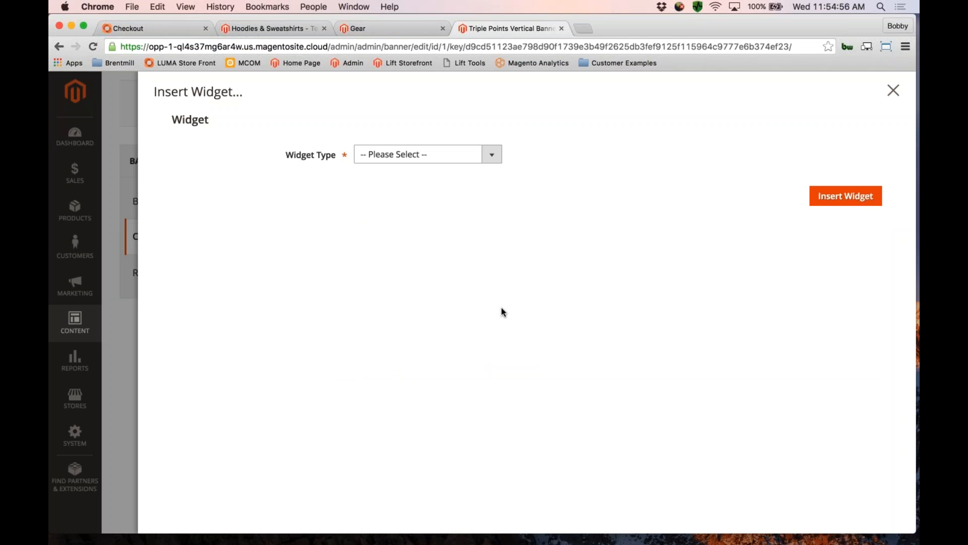
click(418, 154)
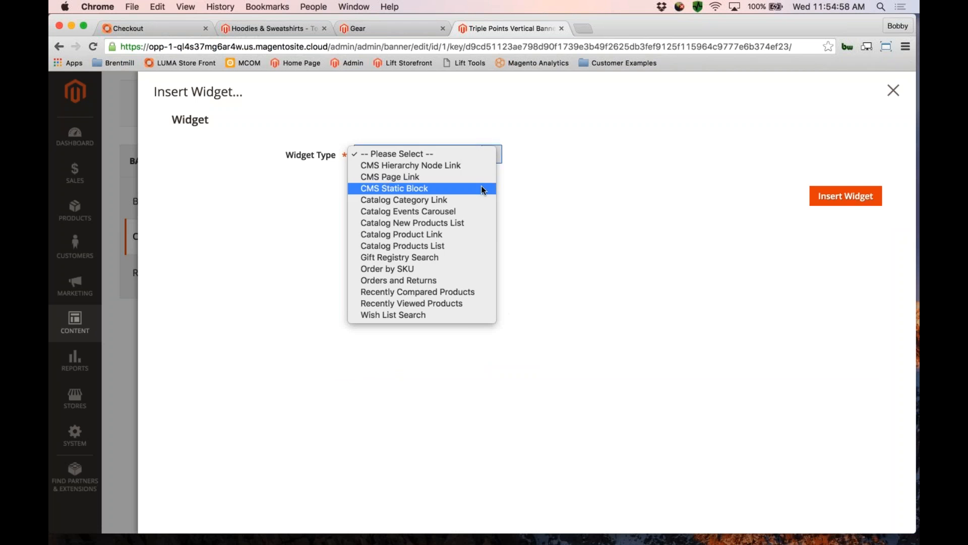
click(488, 188)
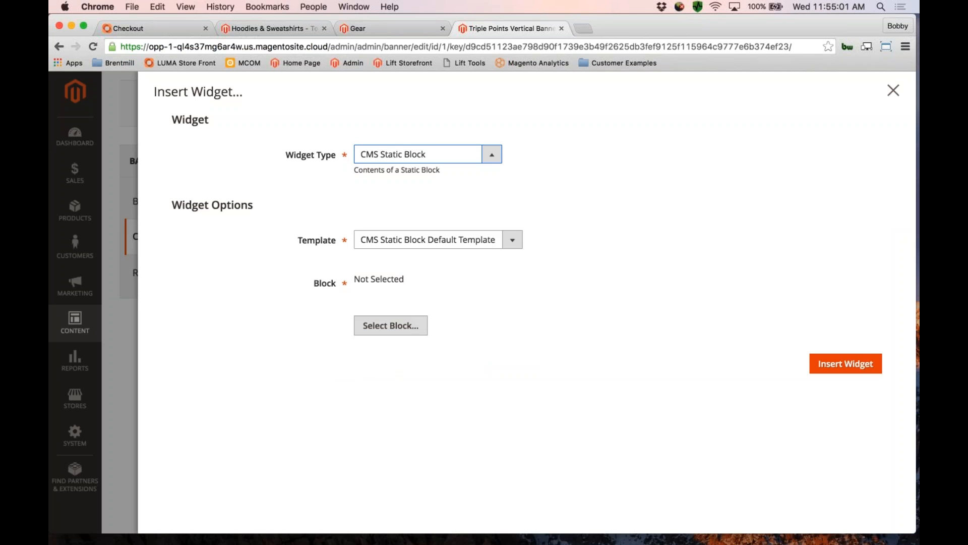
click(391, 326)
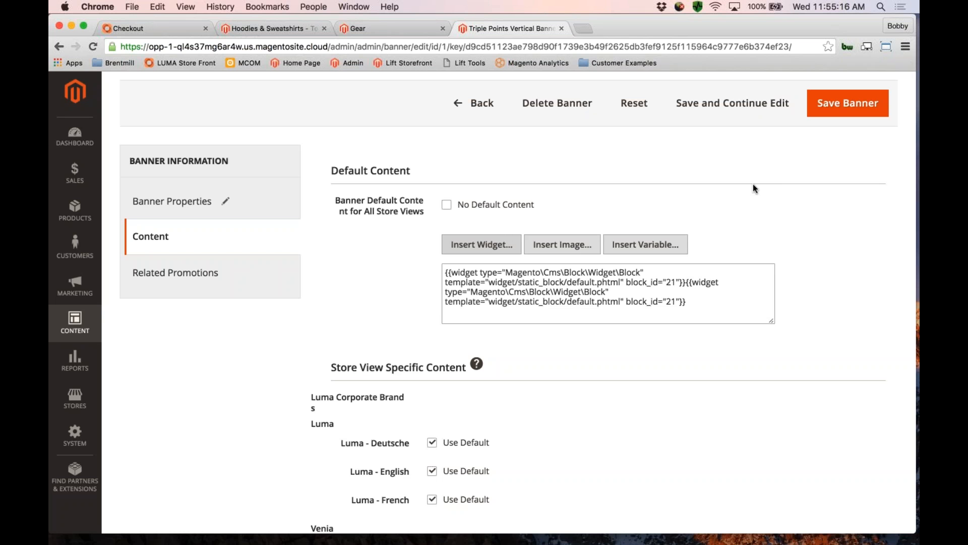
- Open the 30% Off Storewide cart price rule and review its scheduled changes and coupon code generation settings
click(75, 323)
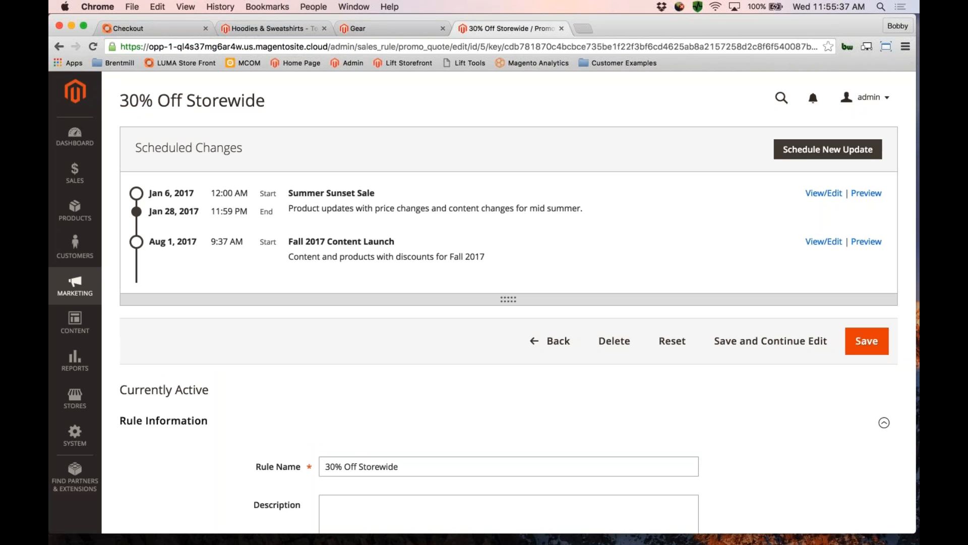
scroll(509, 302, down, 10)
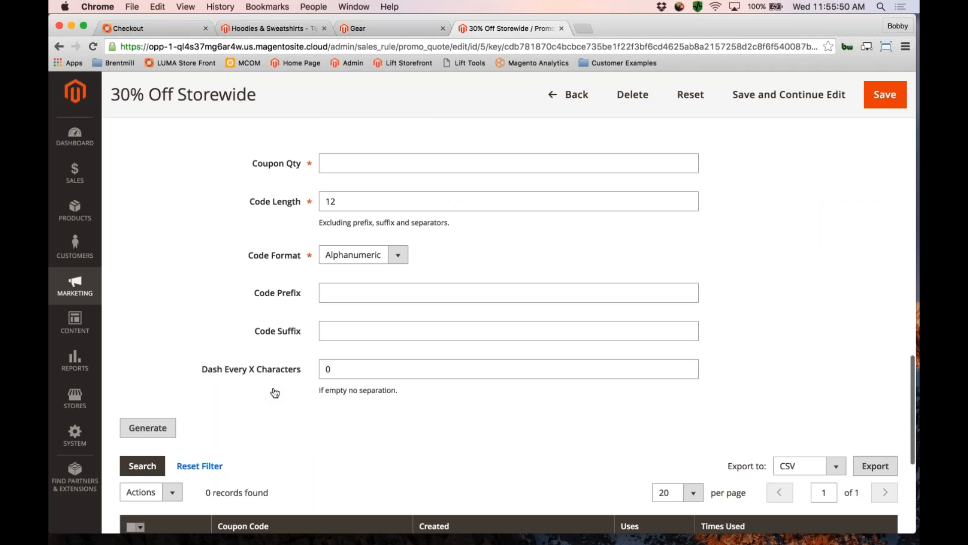
scroll(311, 404, down, 2)
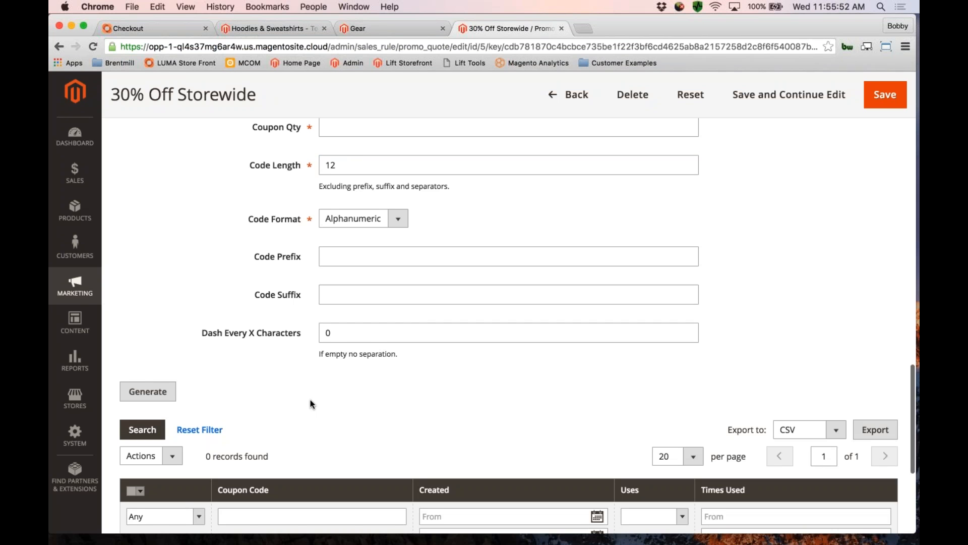
scroll(573, 438, down, 5)
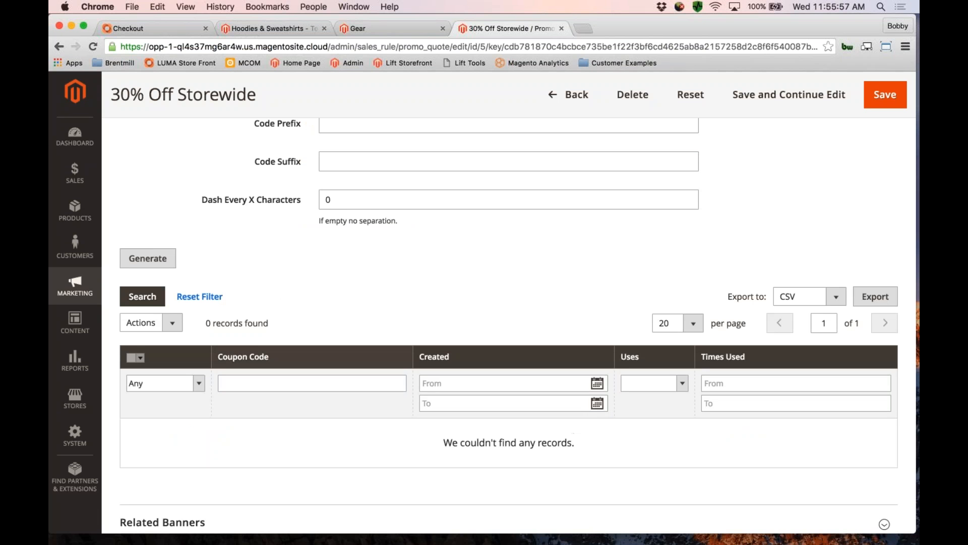
scroll(509, 326, up, 1)
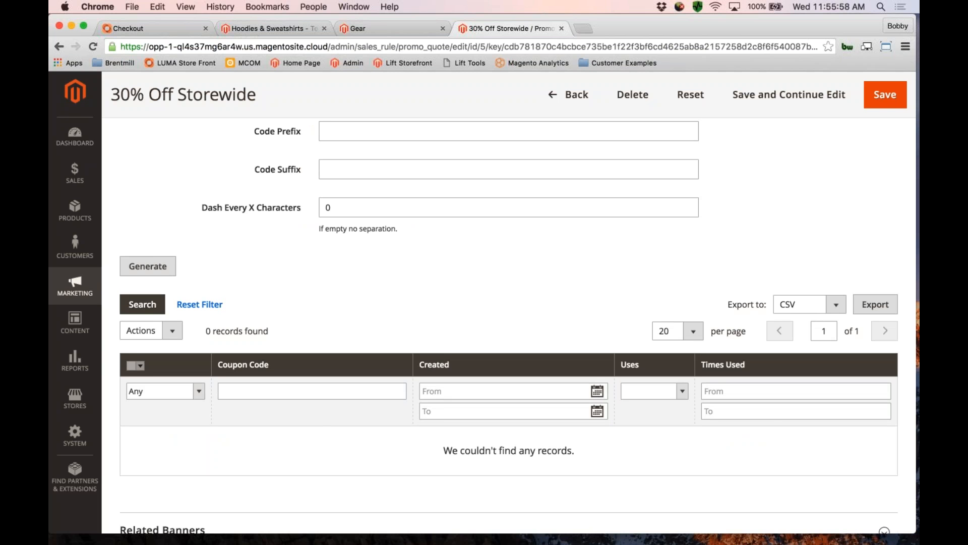
scroll(508, 326, up, 5)
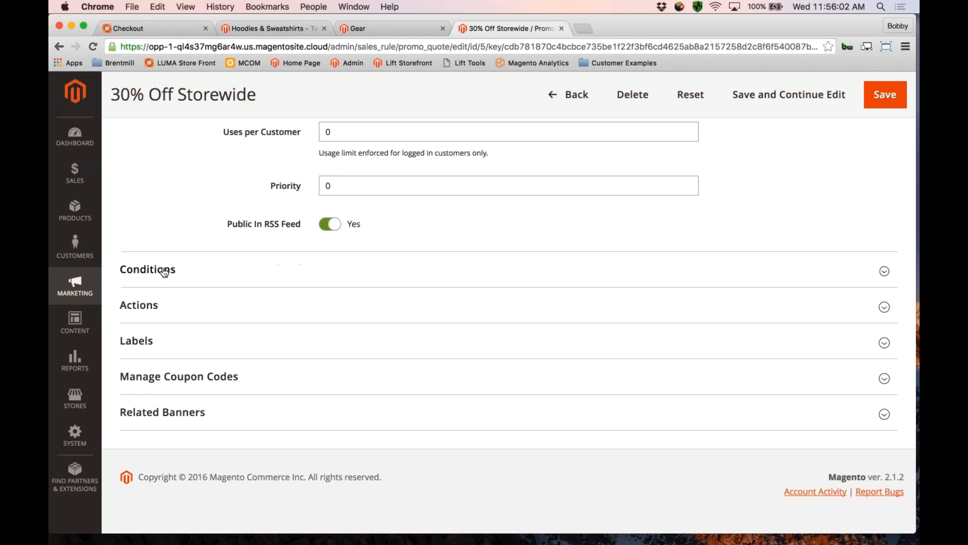
- Add a condition to the 30% Off Storewide rule that the customer segment matches Rewards Members (ID 1)
click(164, 270)
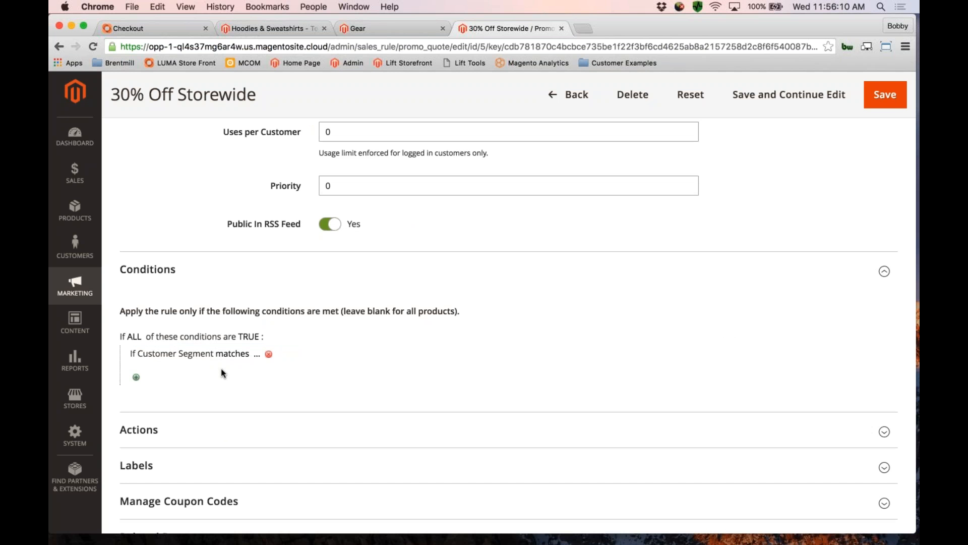
click(257, 354)
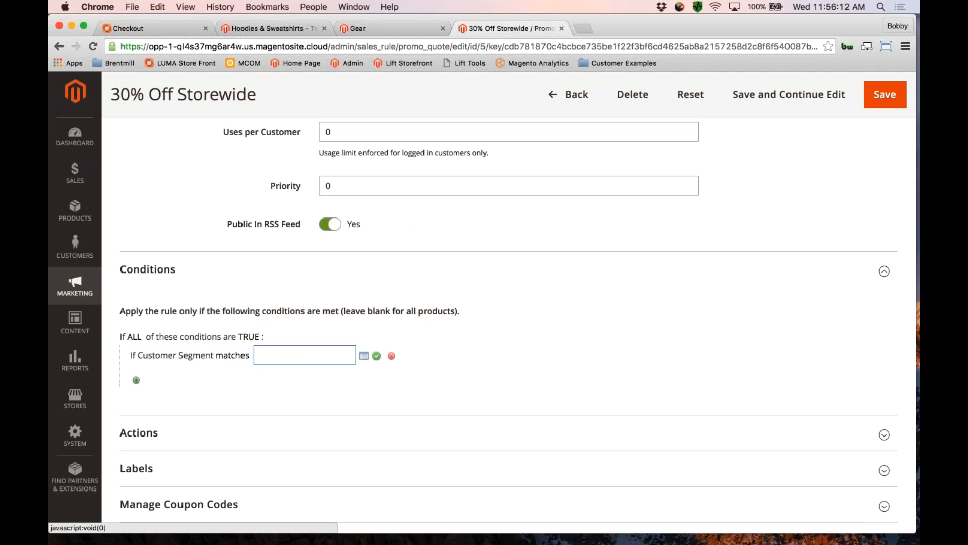
click(364, 355)
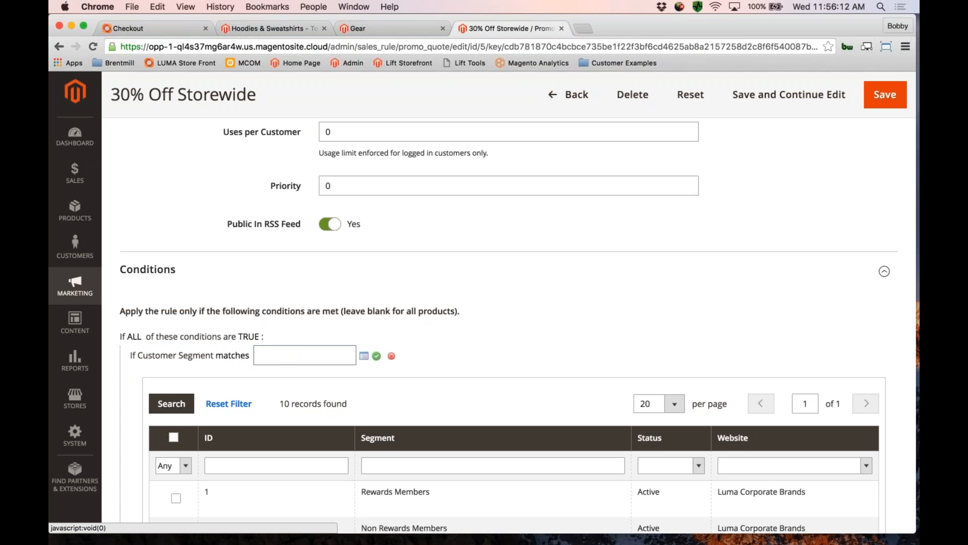
scroll(504, 352, down, 4)
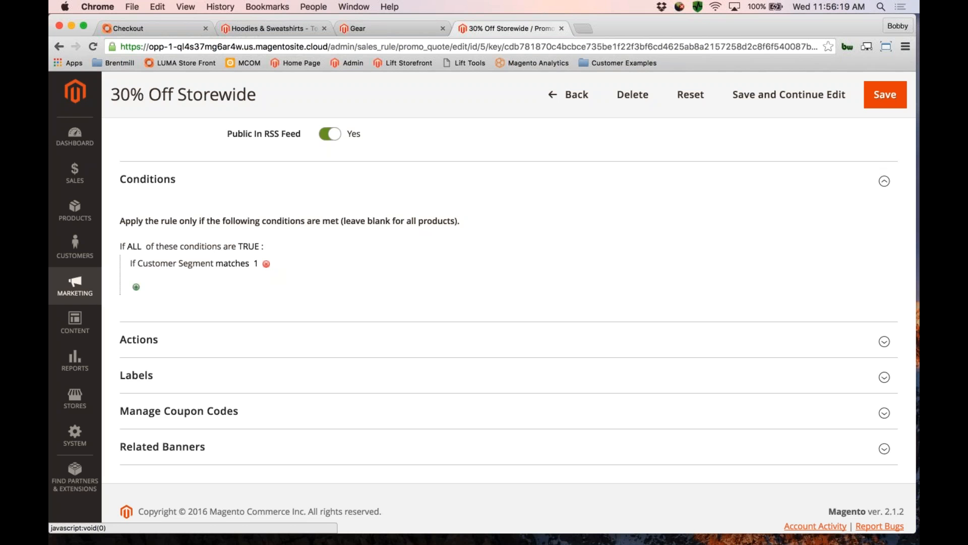
- Add a cart Subtotal condition to the rule, set to equals or greater than 200
click(136, 286)
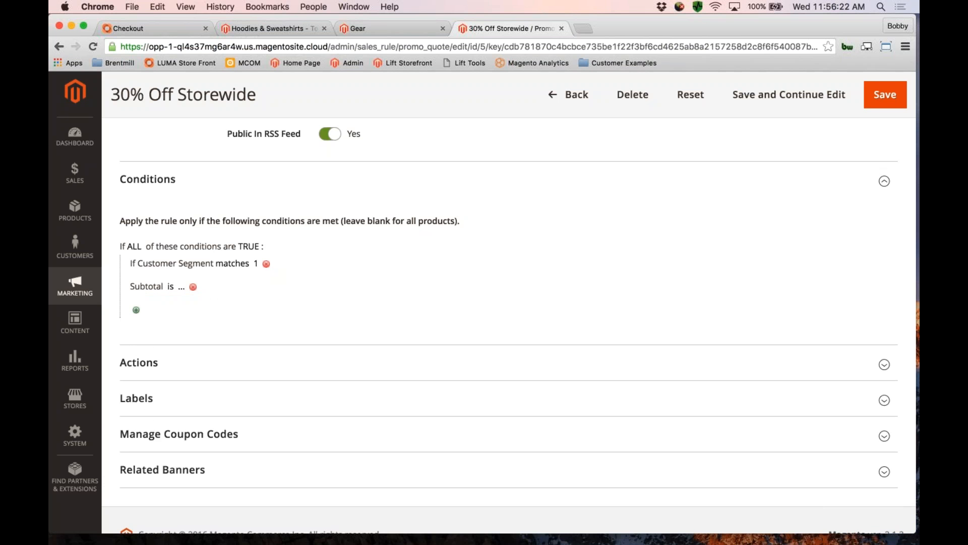
click(170, 285)
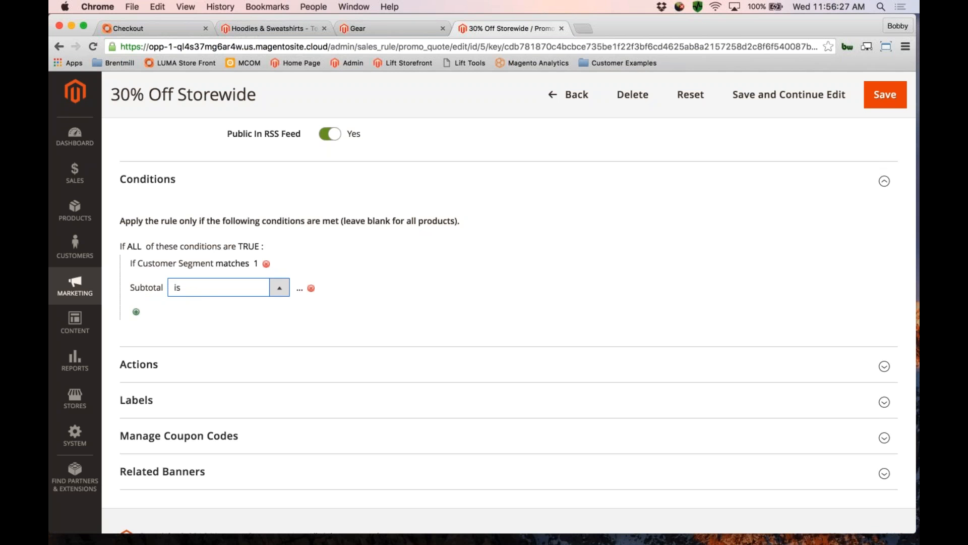
click(252, 308)
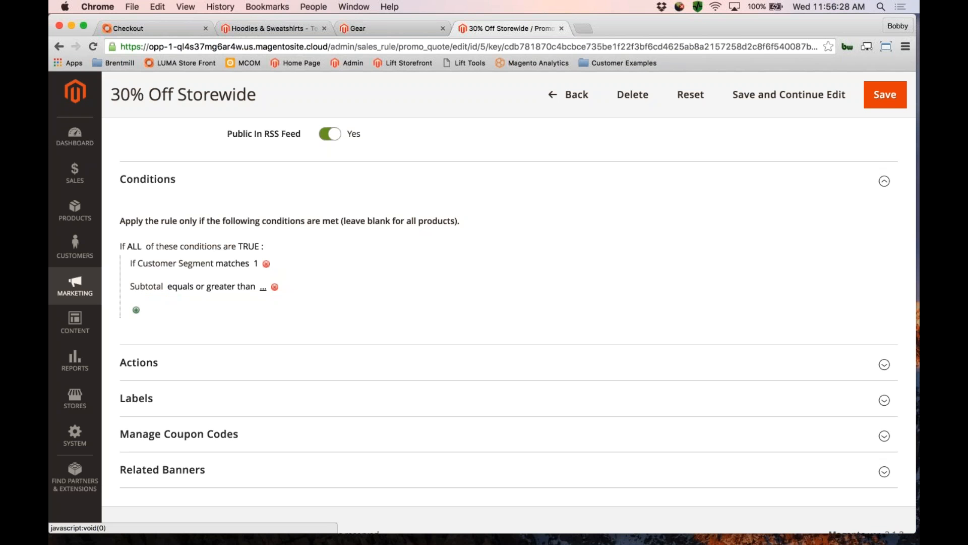
click(262, 287)
text(200)
key(Return)
- Add a product attribute combination condition requiring an item found in the cart whose Climate contains All-Weather
click(136, 310)
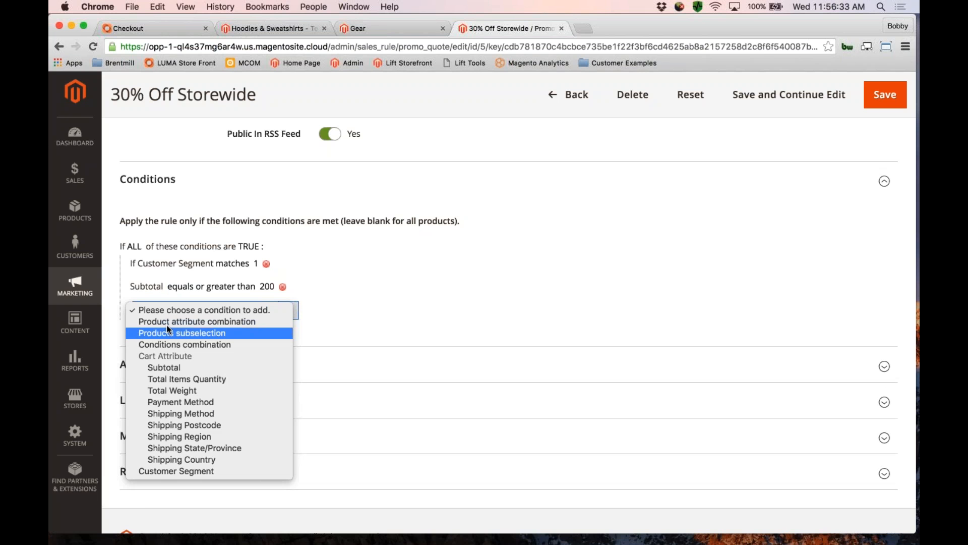
click(167, 331)
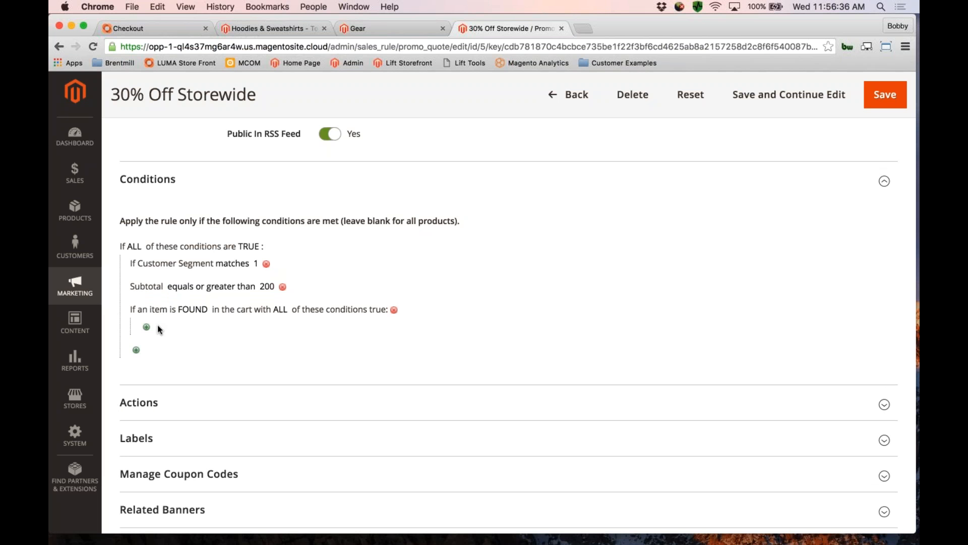
click(146, 326)
click(204, 453)
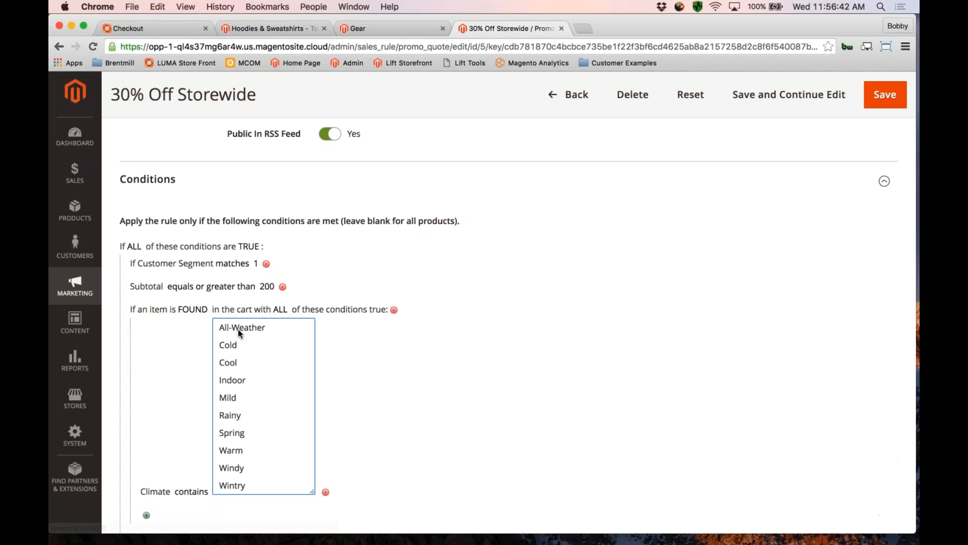
click(238, 329)
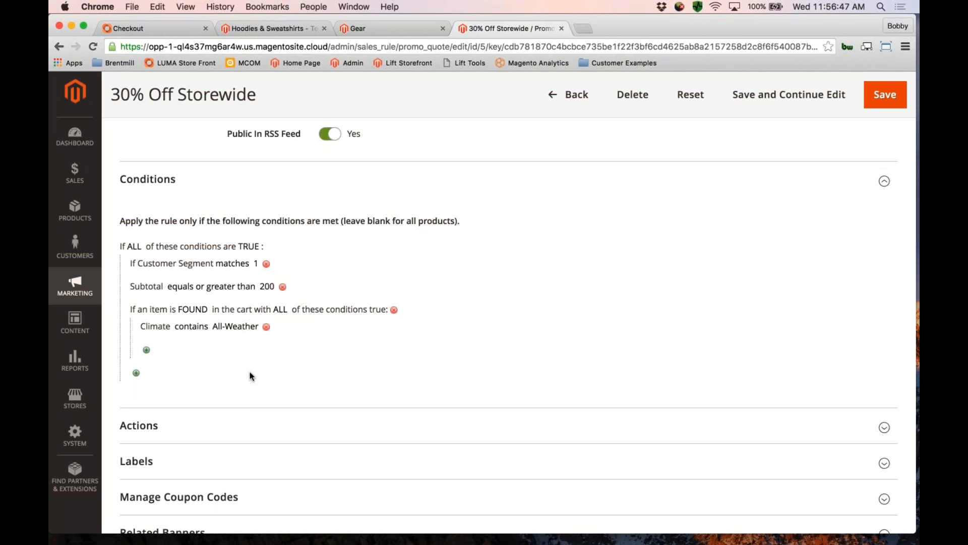
- Review the discount types in the rule's actions and set Free Shipping to For matching items only
scroll(250, 376, down, 2)
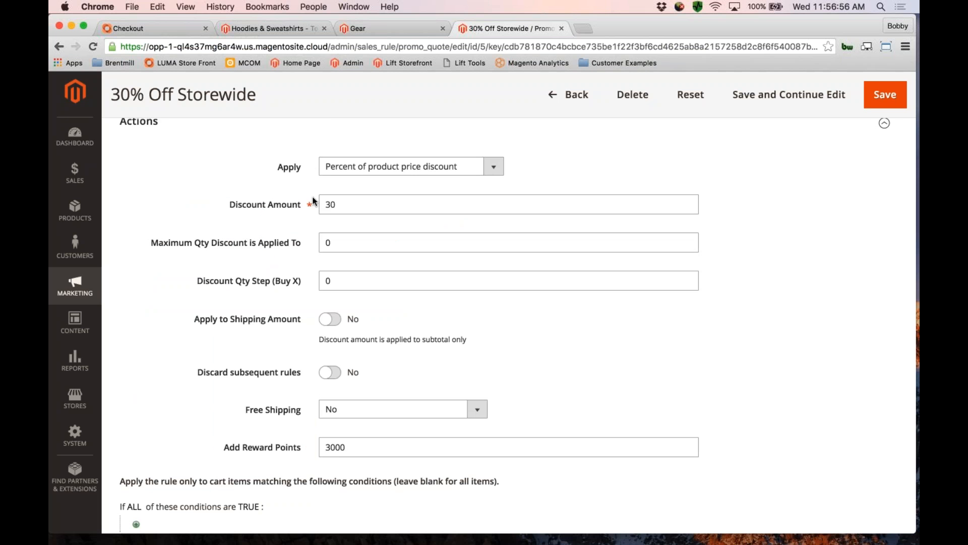
click(493, 169)
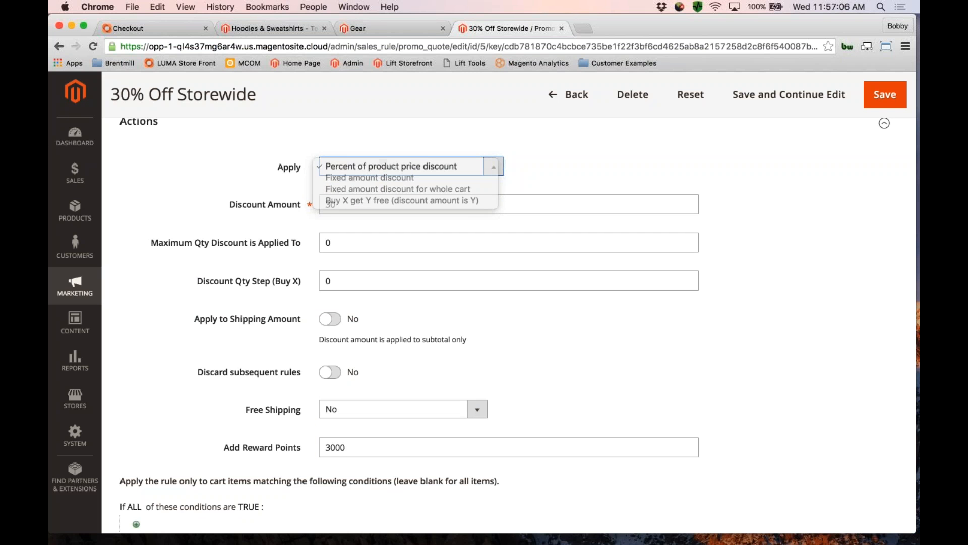
click(766, 257)
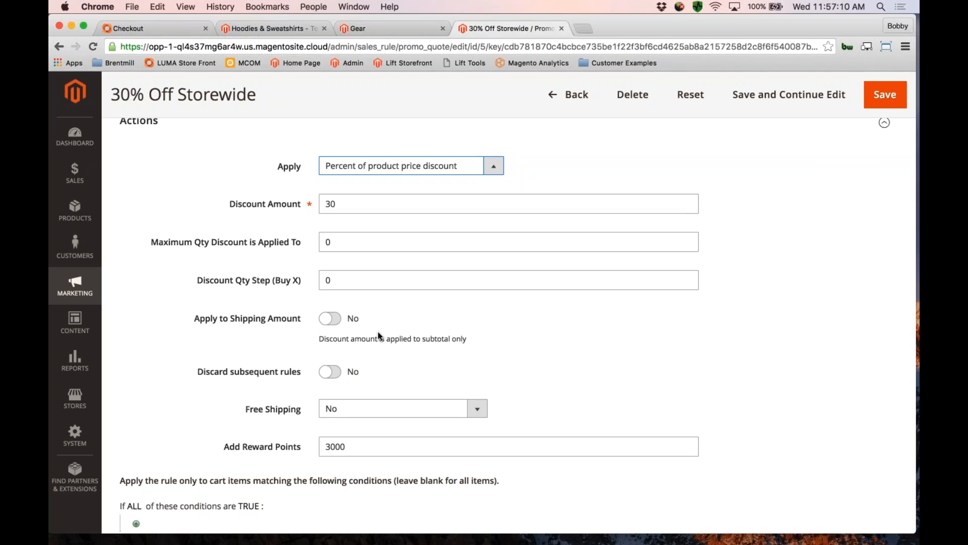
scroll(378, 336, down, 1)
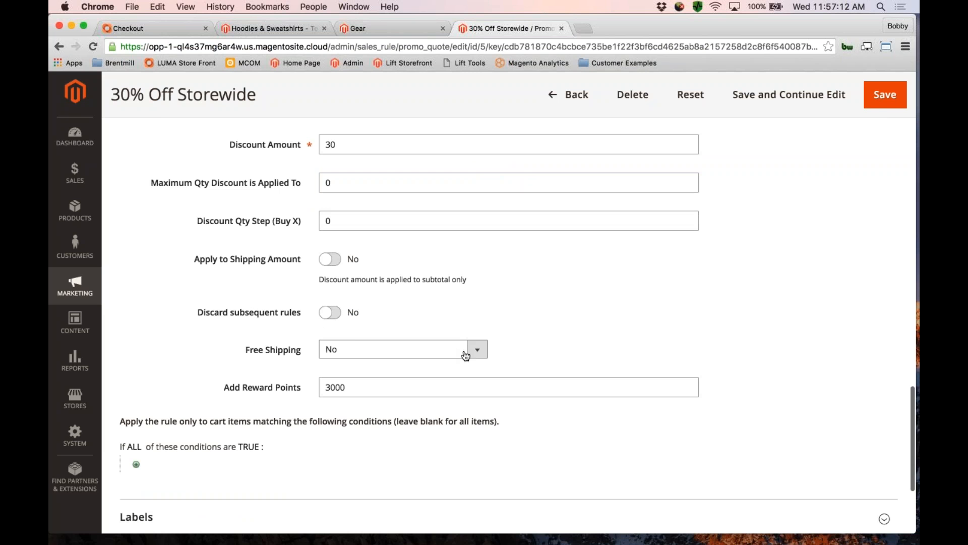
click(465, 353)
click(464, 362)
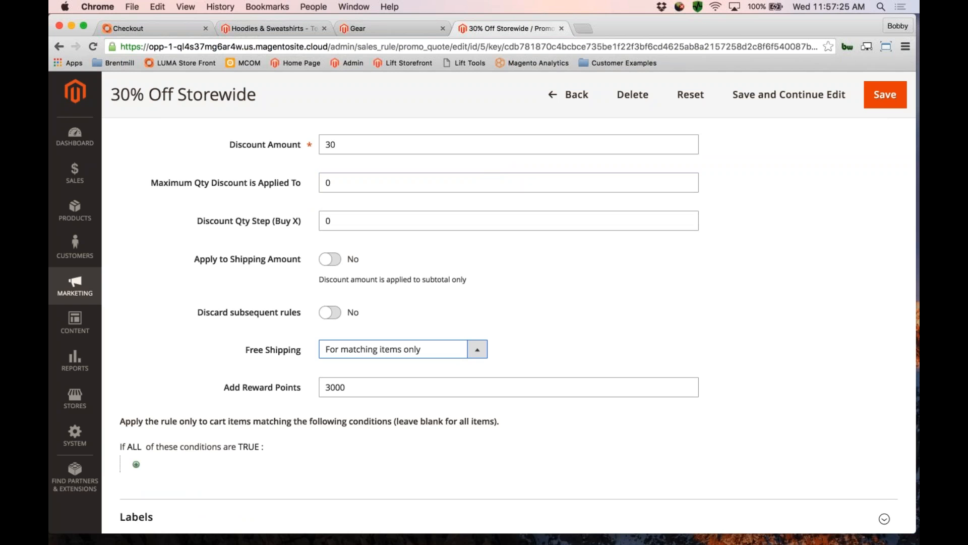
- Switch to the Business Presentation 2016 slides in PowerPoint
mouse_move(493, 542)
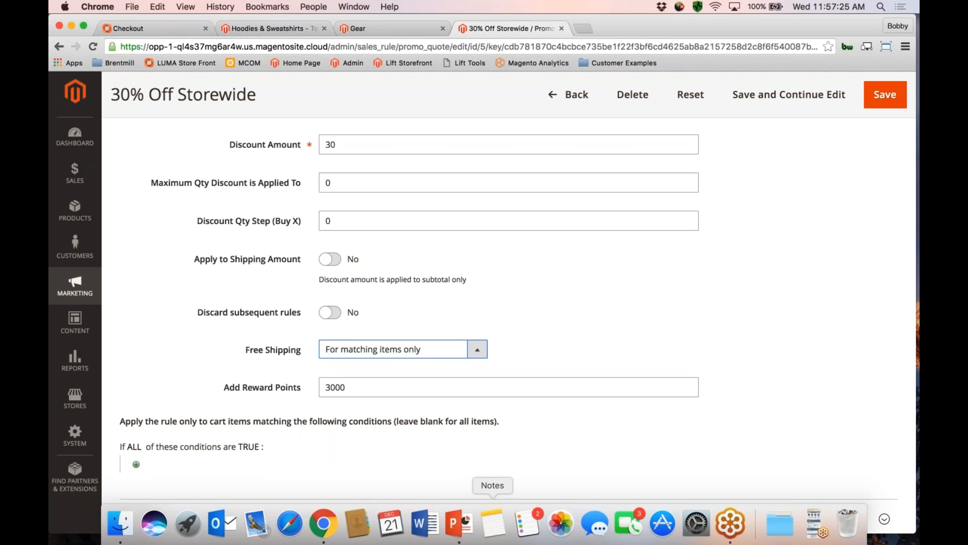
click(460, 522)
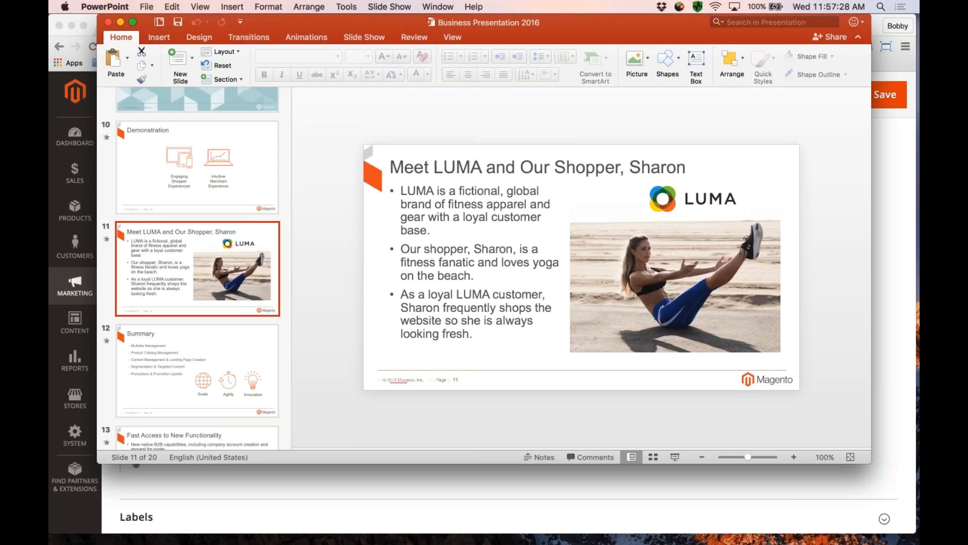